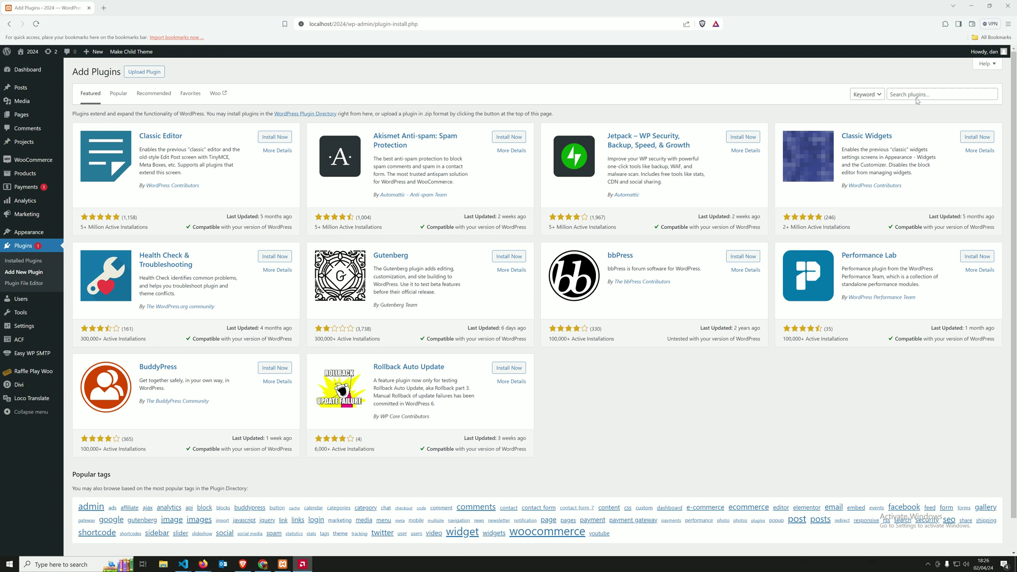
Step: Search the plugin directory for 'raffle play woo' to find the already-active Raffle Play Woocommerce
{"action": "left_click", "coordinate": [916, 97]}
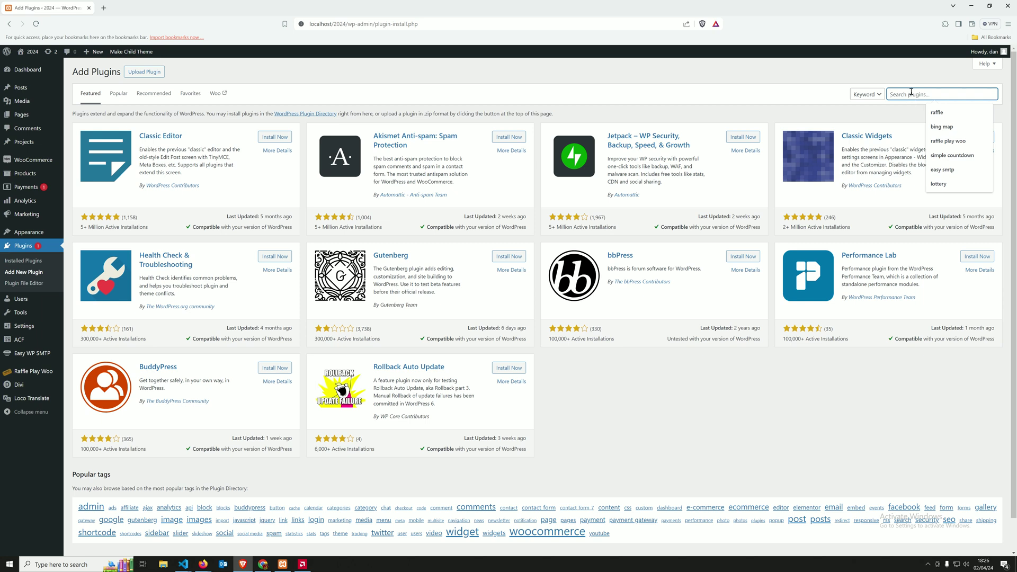
{"action": "left_click", "coordinate": [808, 94]}
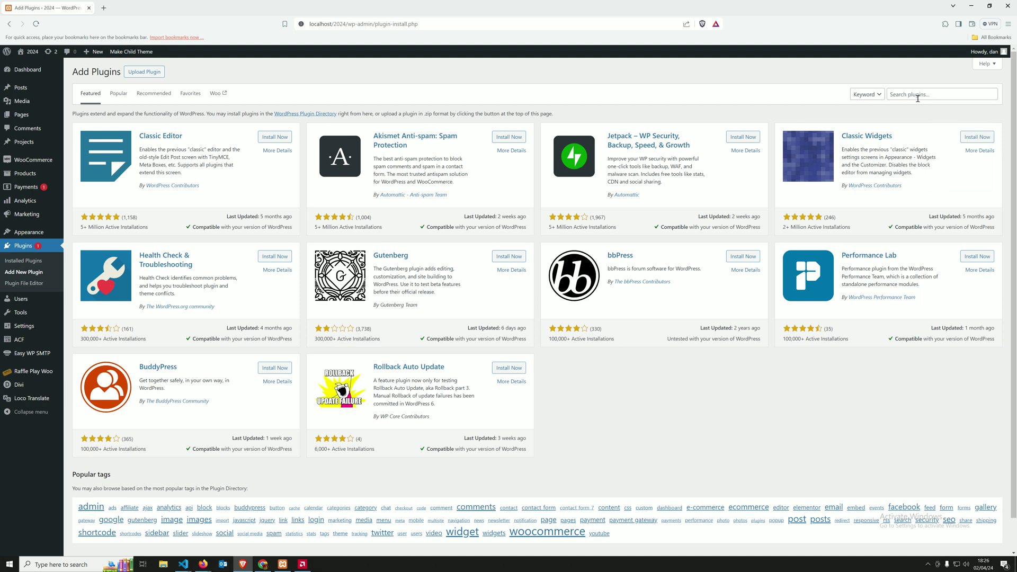
{"action": "left_click", "coordinate": [937, 95]}
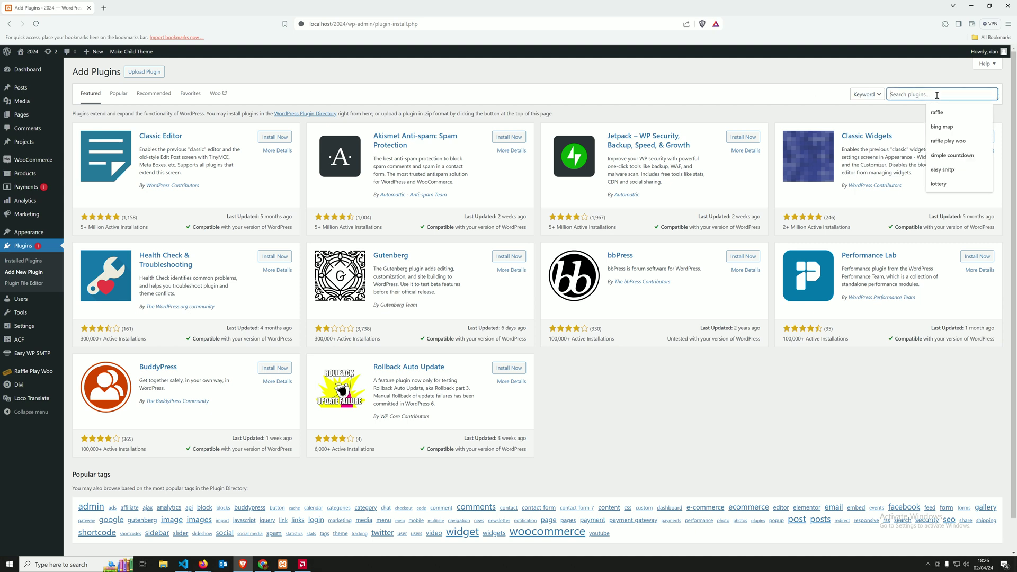
{"action": "type", "text": "raffle play woo"}
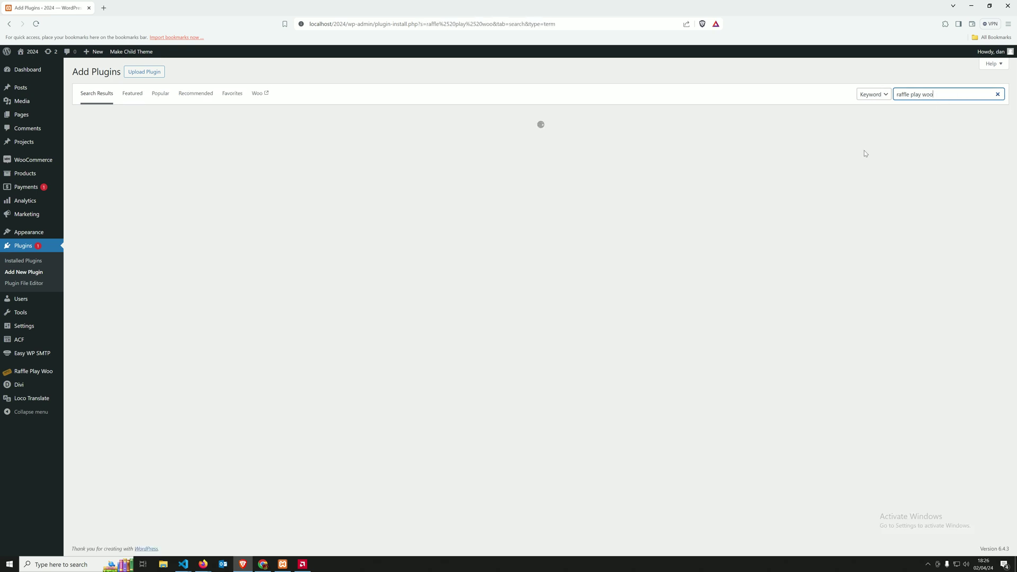
Step: Open the Raffle Play Woo settings page from the admin sidebar
{"action": "left_click", "coordinate": [398, 223]}
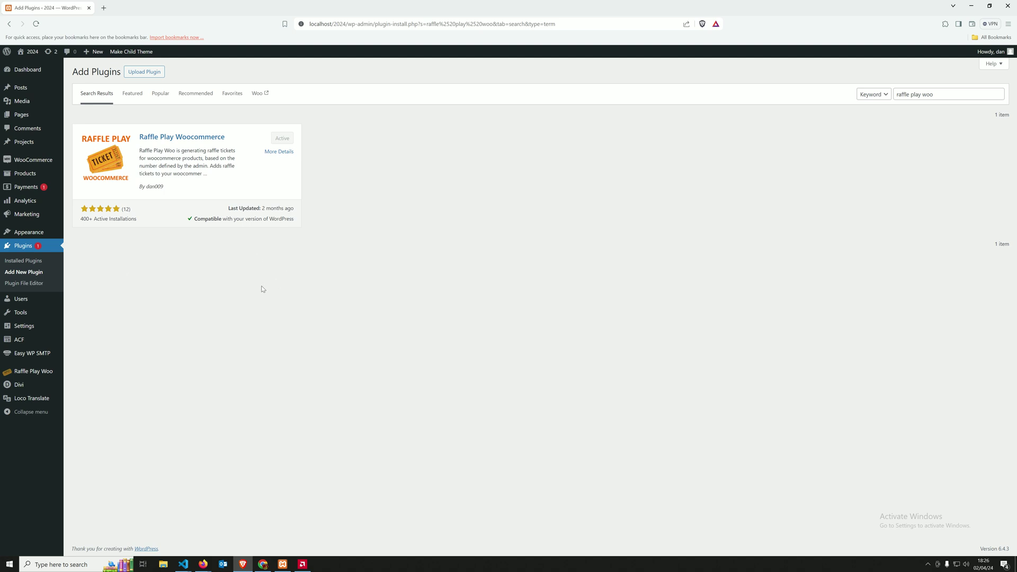
{"action": "mouse_move", "coordinate": [30, 374]}
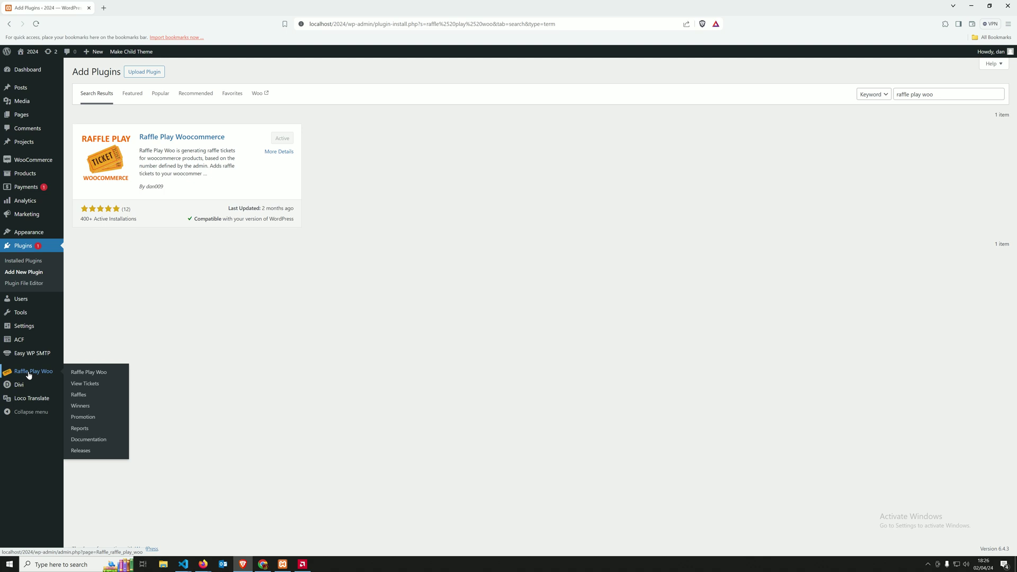
{"action": "left_click", "coordinate": [29, 374]}
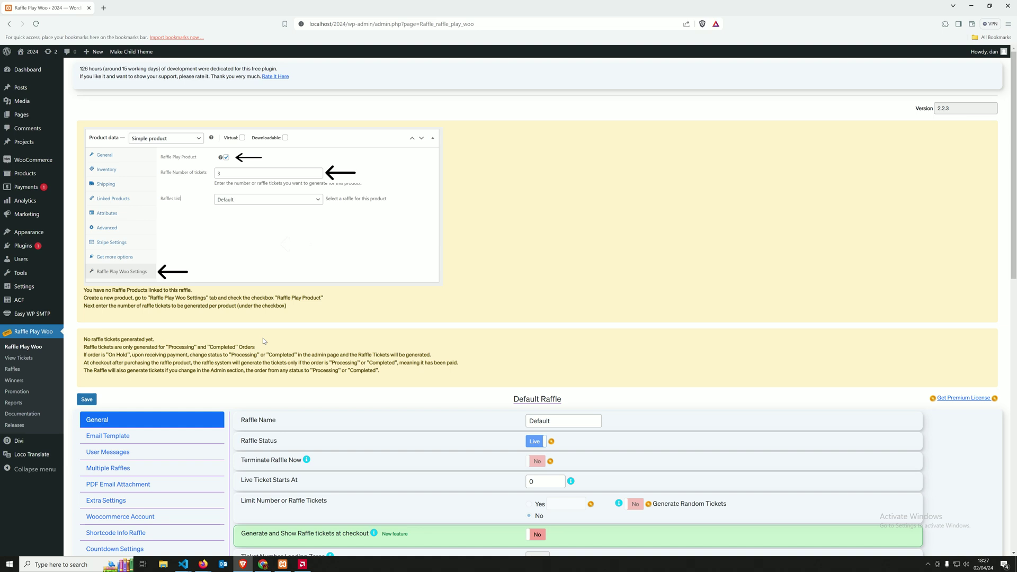
Step: Read the raffle ticket generation notes, then go to the store's Products list
{"action": "left_click_drag", "start_coordinate": [382, 372], "coordinate": [498, 258]}
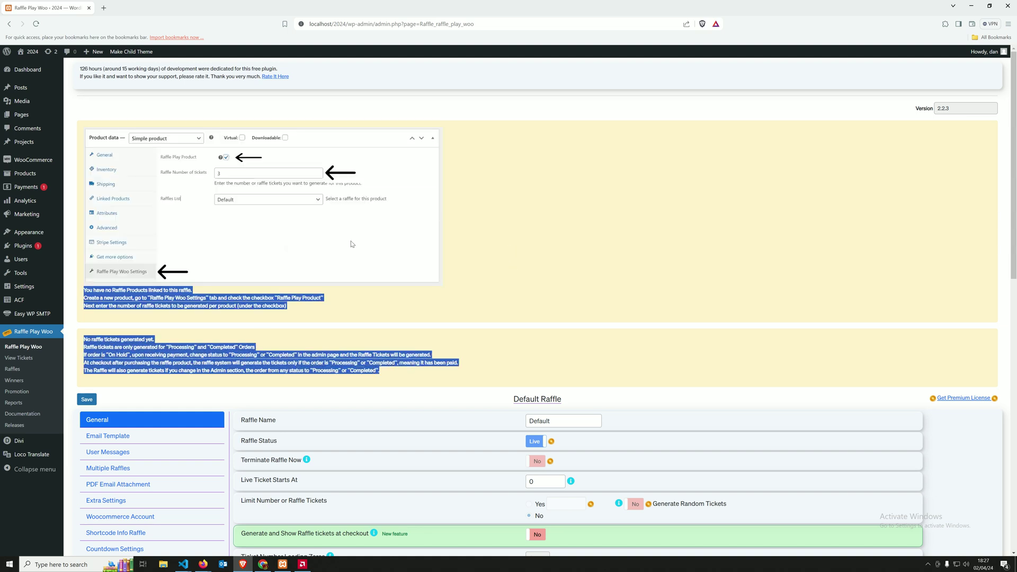
{"action": "left_click", "coordinate": [263, 303]}
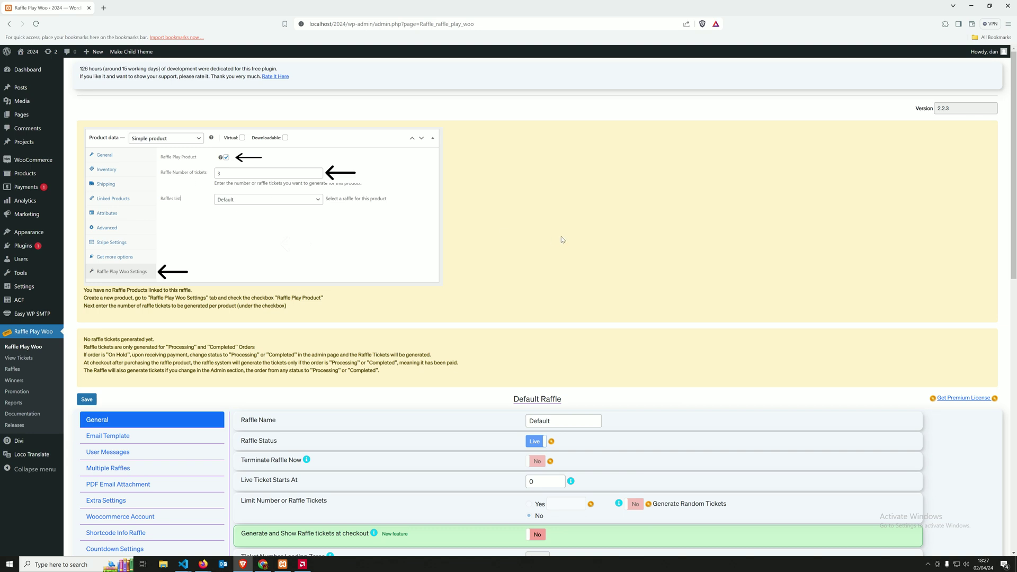
{"action": "mouse_move", "coordinate": [18, 177]}
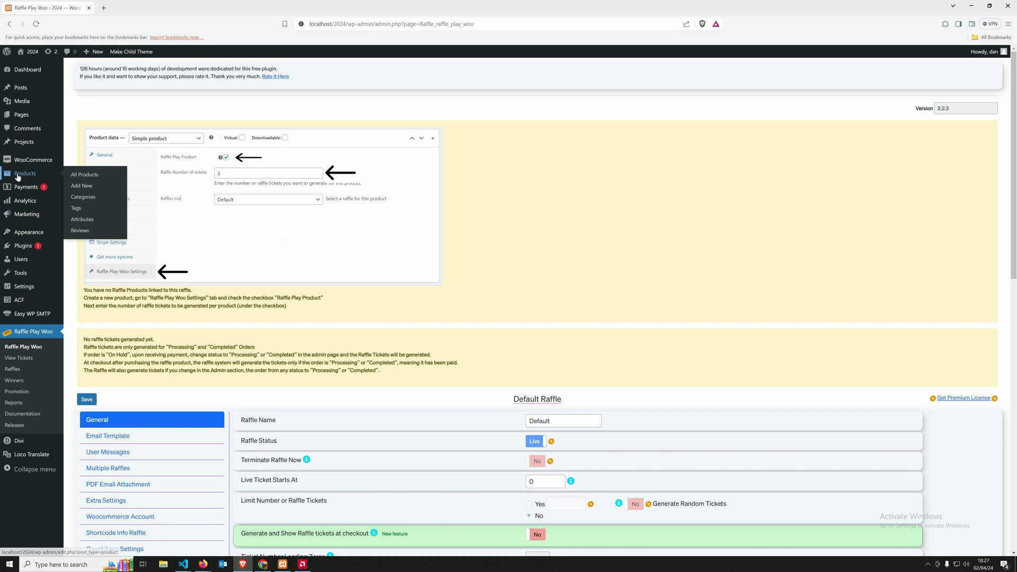
{"action": "left_click", "coordinate": [82, 185]}
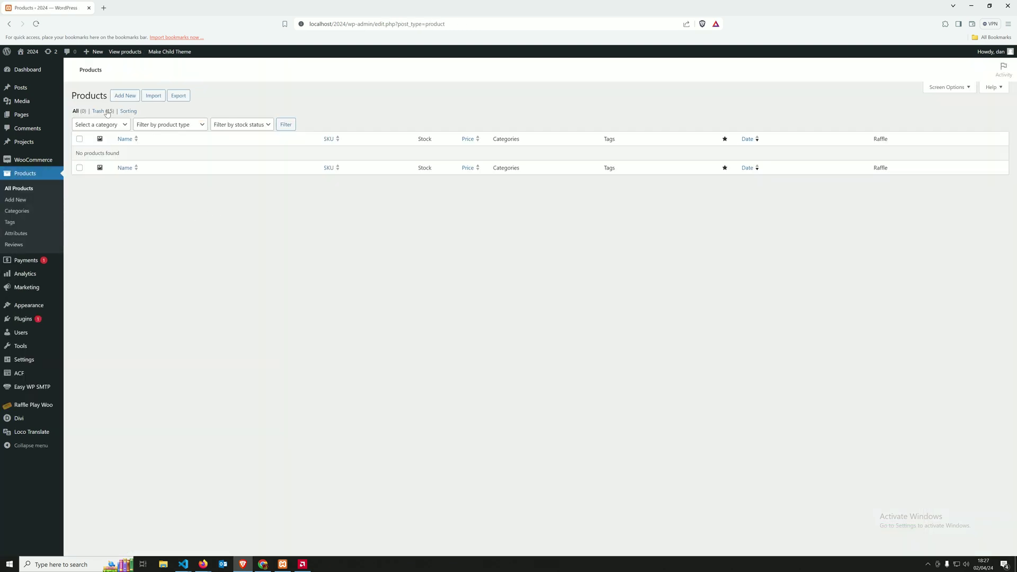
Step: Start a new product from the empty Products list
{"action": "left_click", "coordinate": [132, 100]}
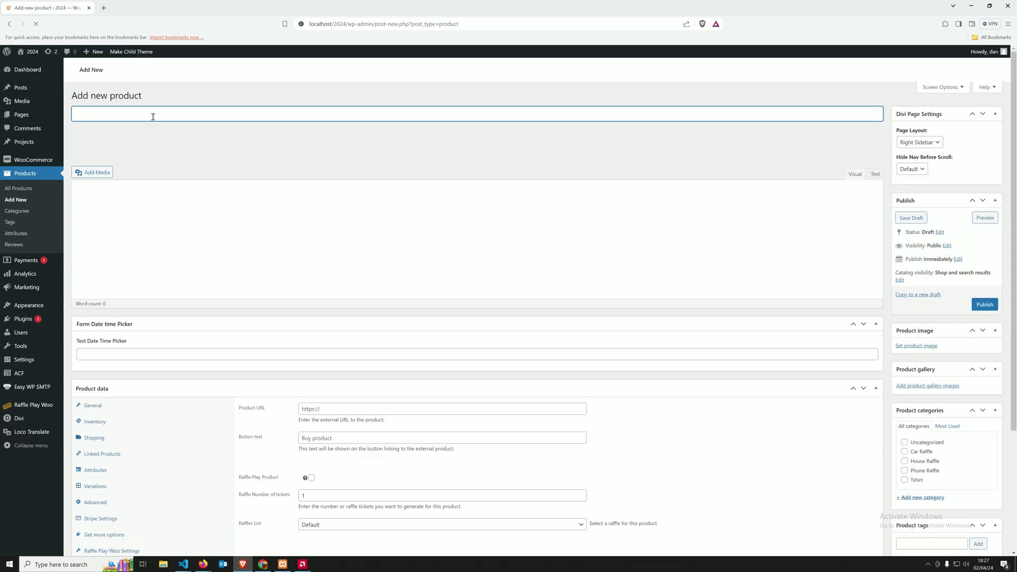
Step: Title the new product 'Raffle Product - 1 Ticket' with a regular price of 1
{"action": "type", "text": "Raffle Prd"}
{"action": "key", "text": "BackSpace"}
{"action": "type", "text": "oduct "}
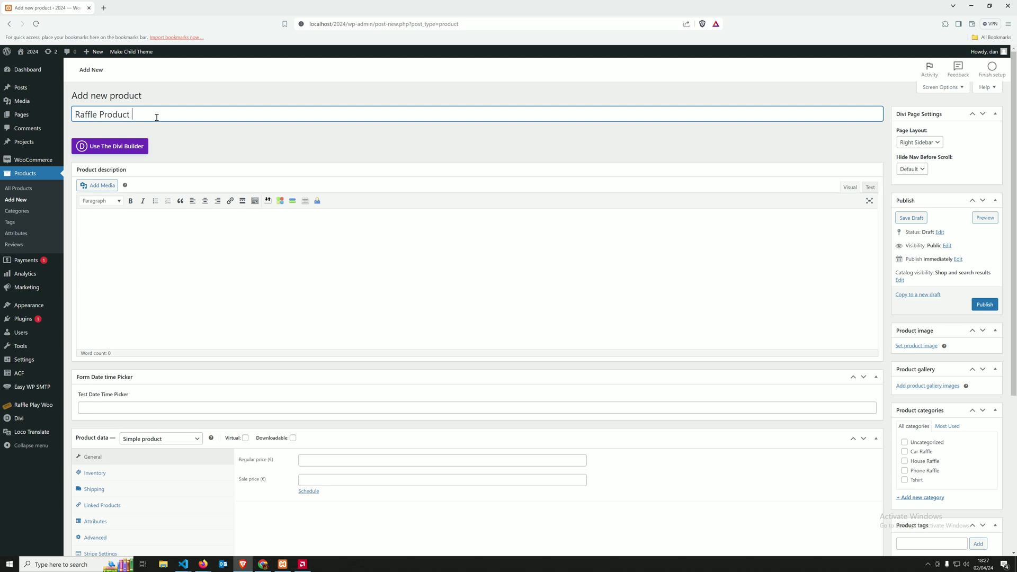
{"action": "type", "text": "- 1 Ticket"}
{"action": "left_click", "coordinate": [318, 297]}
{"action": "left_click", "coordinate": [339, 460]}
{"action": "type", "text": "1"}
{"action": "key", "text": "Tab"}
Step: Mark it as a Raffle Play Product in the raffle settings, keeping tickets at 1
{"action": "scroll", "coordinate": [98, 445], "scroll_direction": "down", "scroll_amount": 2}
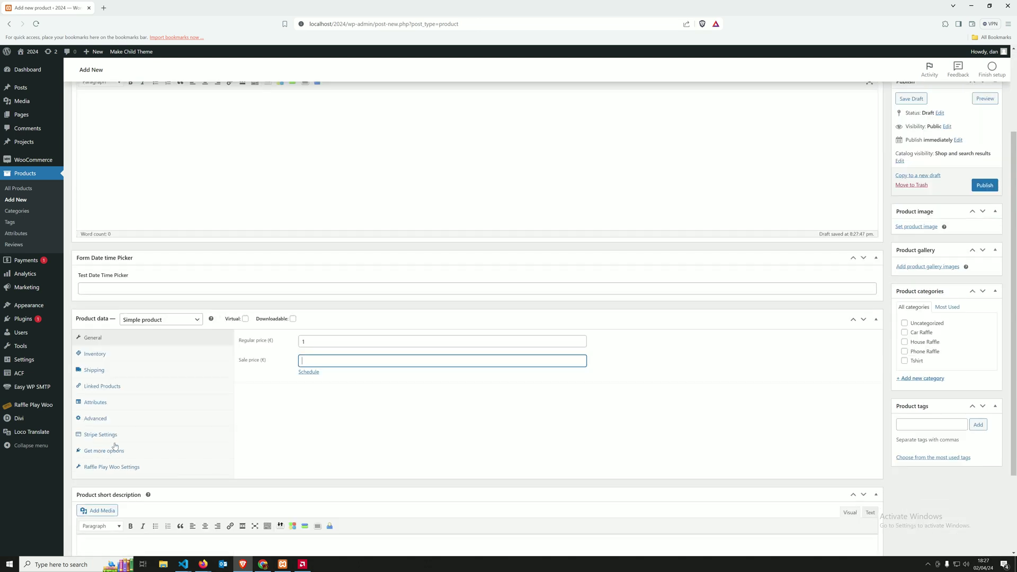
{"action": "left_click", "coordinate": [105, 359]}
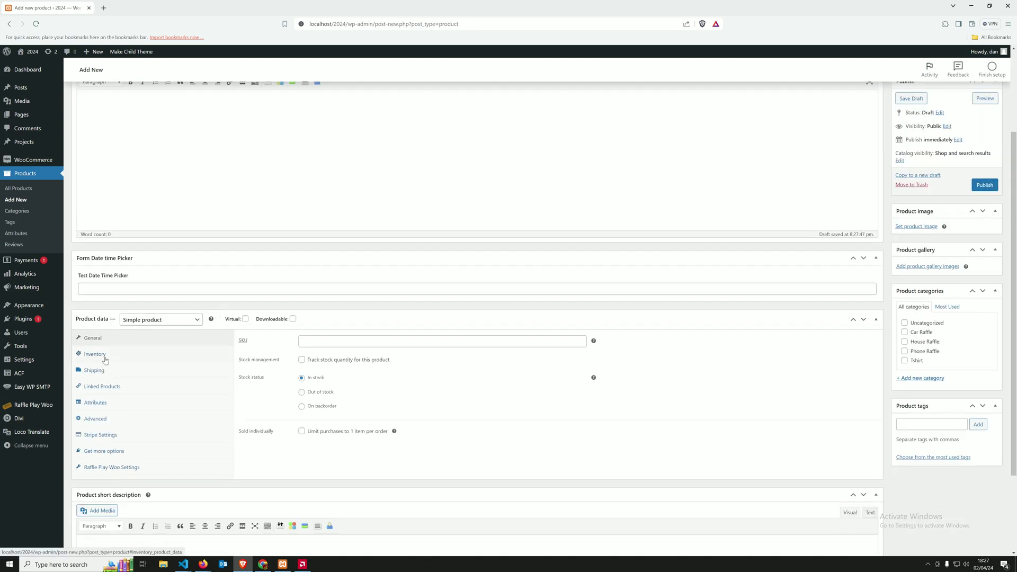
{"action": "left_click", "coordinate": [98, 468]}
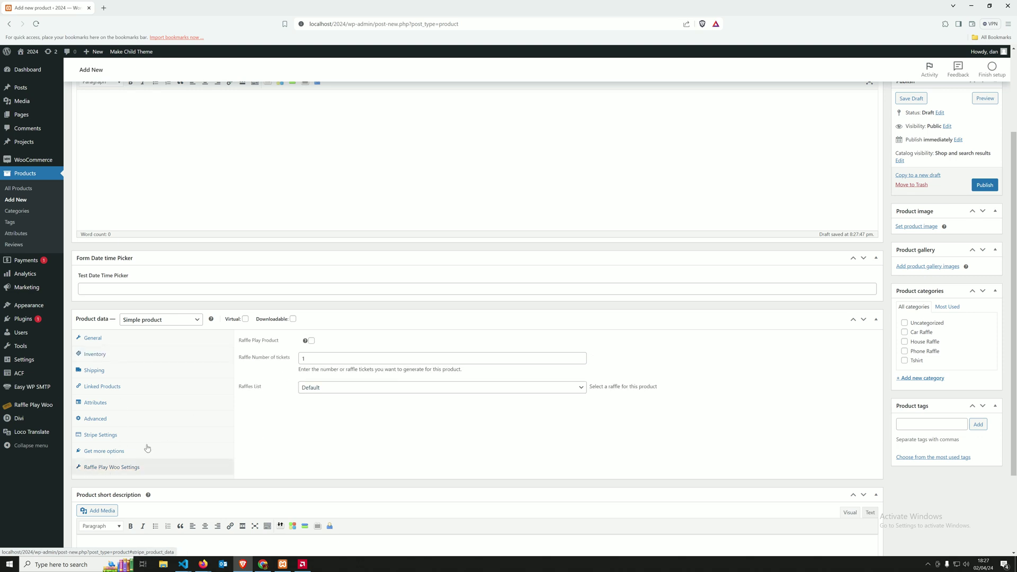
{"action": "left_click", "coordinate": [311, 342]}
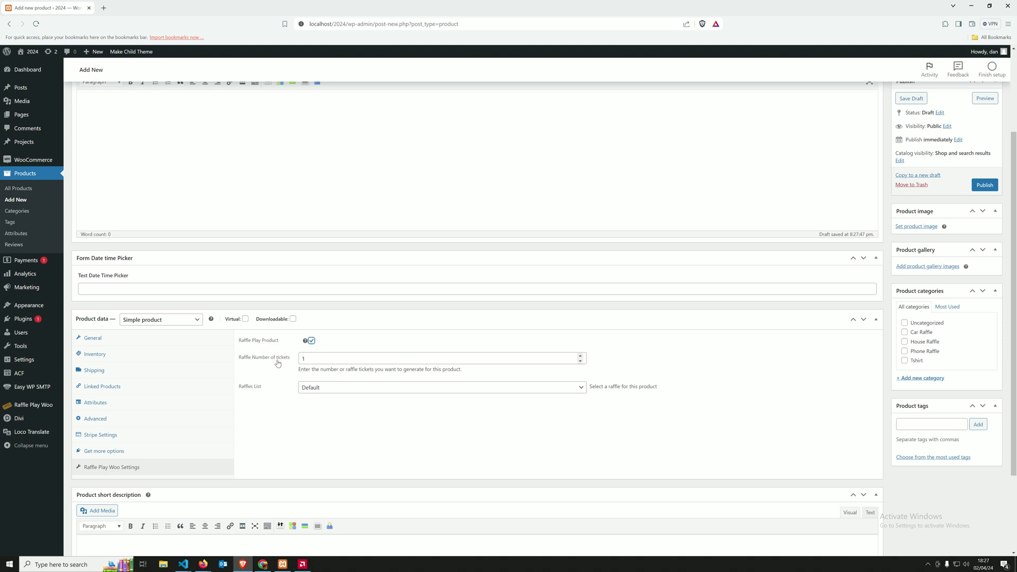
{"action": "left_click", "coordinate": [315, 359]}
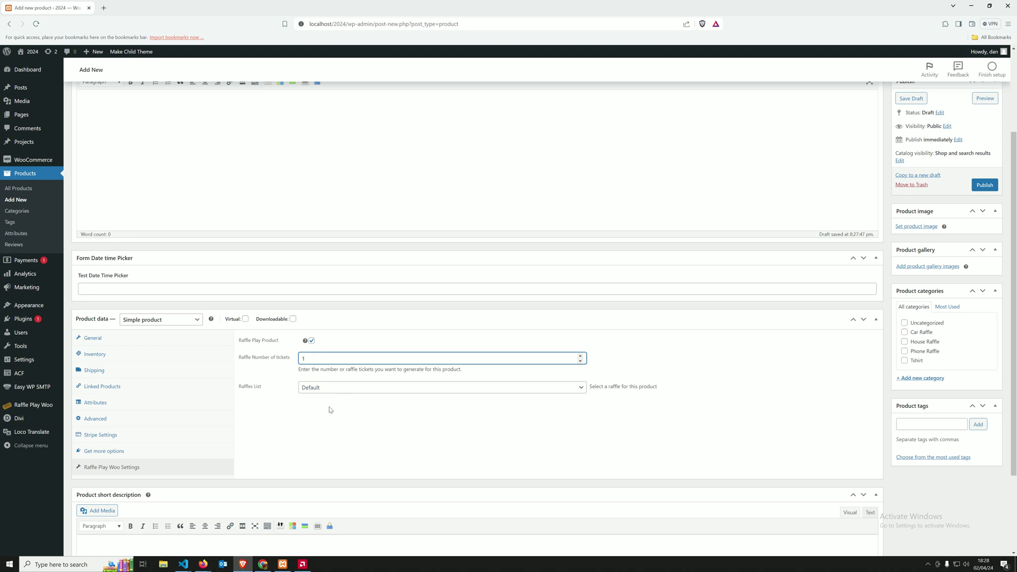
{"action": "scroll", "coordinate": [381, 416], "scroll_direction": "up", "scroll_amount": 2}
{"action": "scroll", "coordinate": [425, 412], "scroll_direction": "down", "scroll_amount": 2}
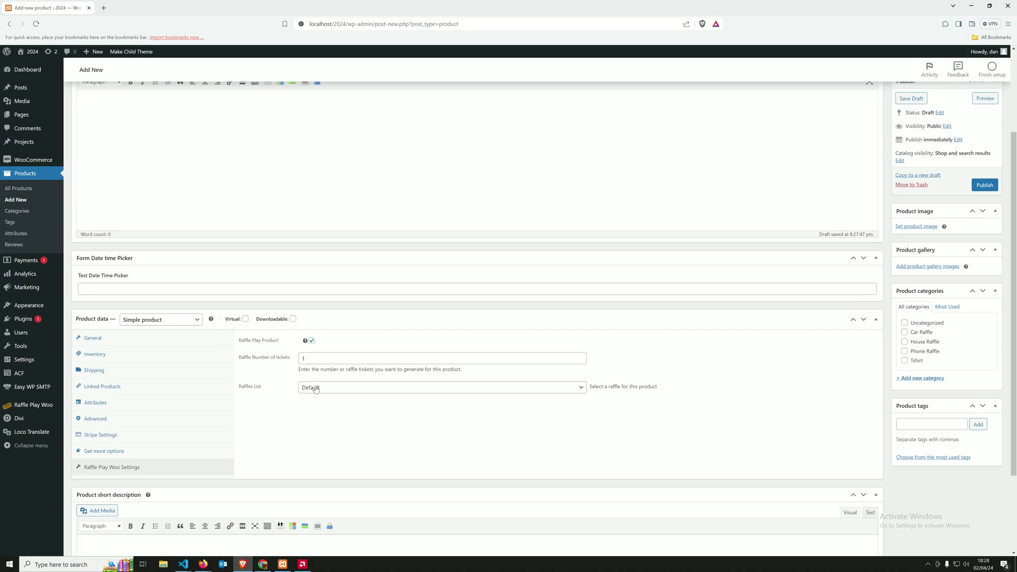
{"action": "left_click", "coordinate": [316, 360]}
{"action": "type", "text": "000"}
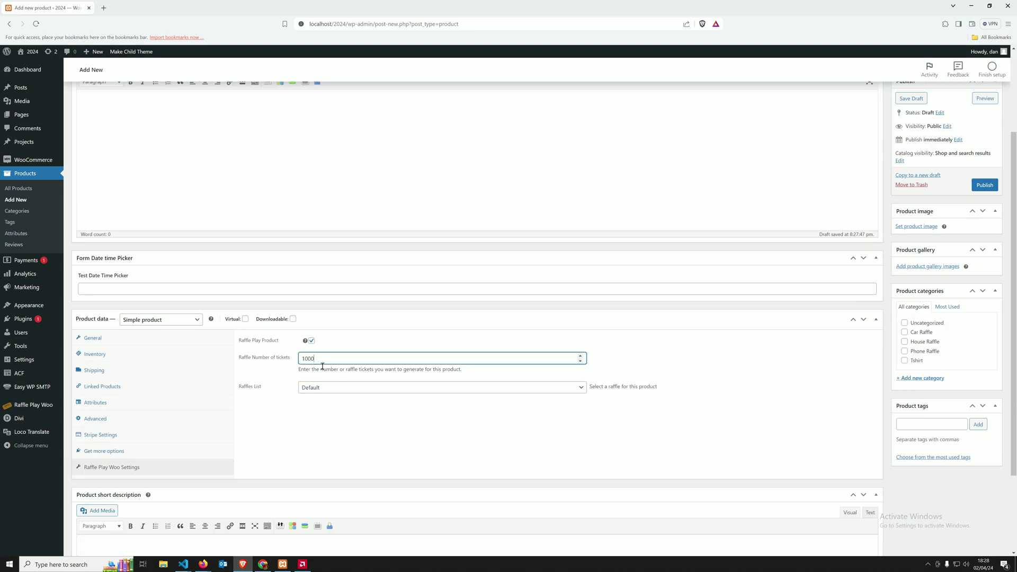
{"action": "key", "text": "BackSpace"}
{"action": "key", "text": "BackSpace"}
{"action": "key", "text": "BackSpace"}
{"action": "left_click", "coordinate": [309, 416]}
{"action": "left_click_drag", "start_coordinate": [312, 357], "coordinate": [276, 382]}
{"action": "left_click", "coordinate": [331, 421]}
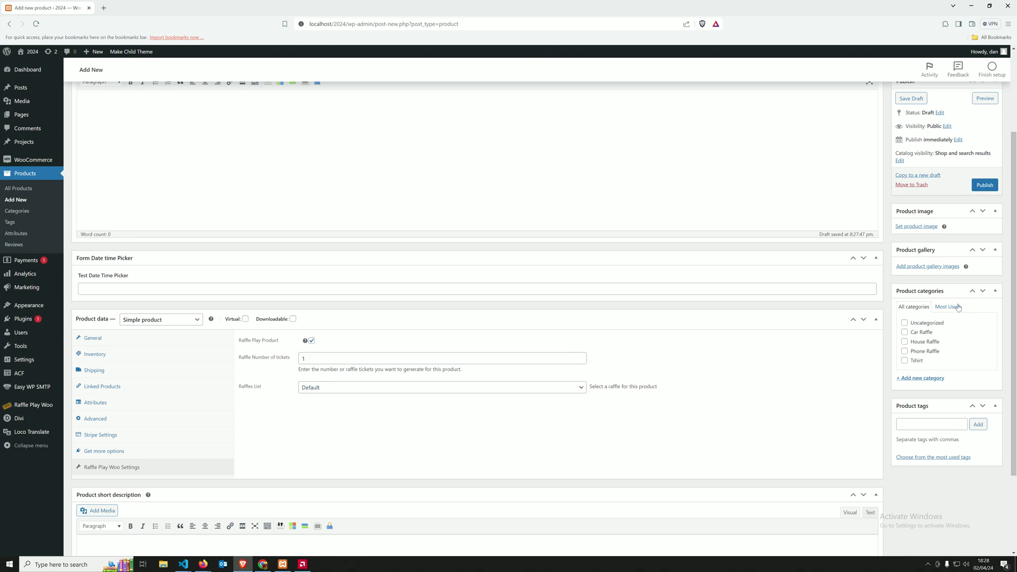
Step: Use the enter to win image as product image and set the page layout to No Sidebar
{"action": "left_click", "coordinate": [914, 228]}
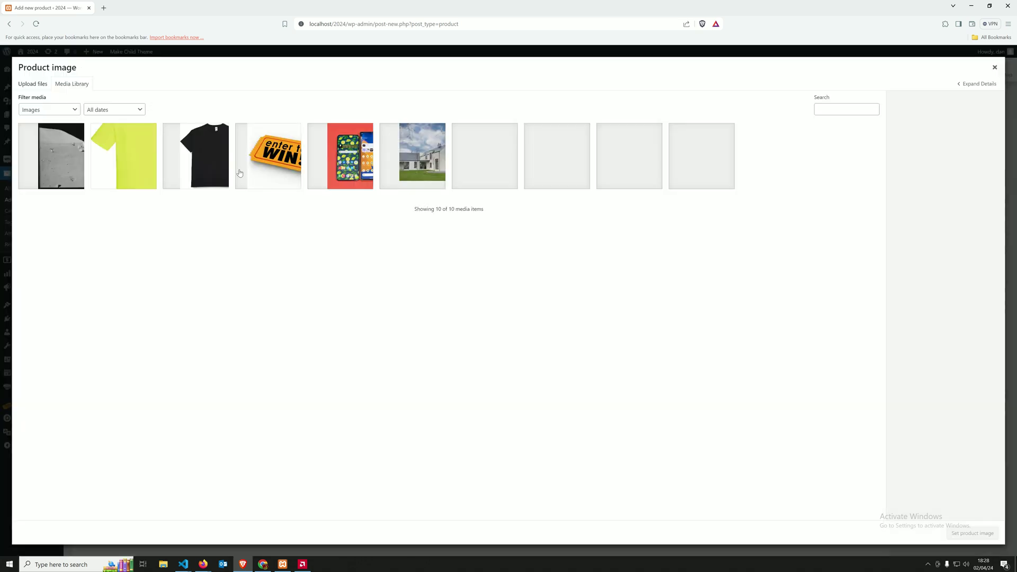
{"action": "left_click", "coordinate": [242, 160]}
{"action": "left_click", "coordinate": [964, 532]}
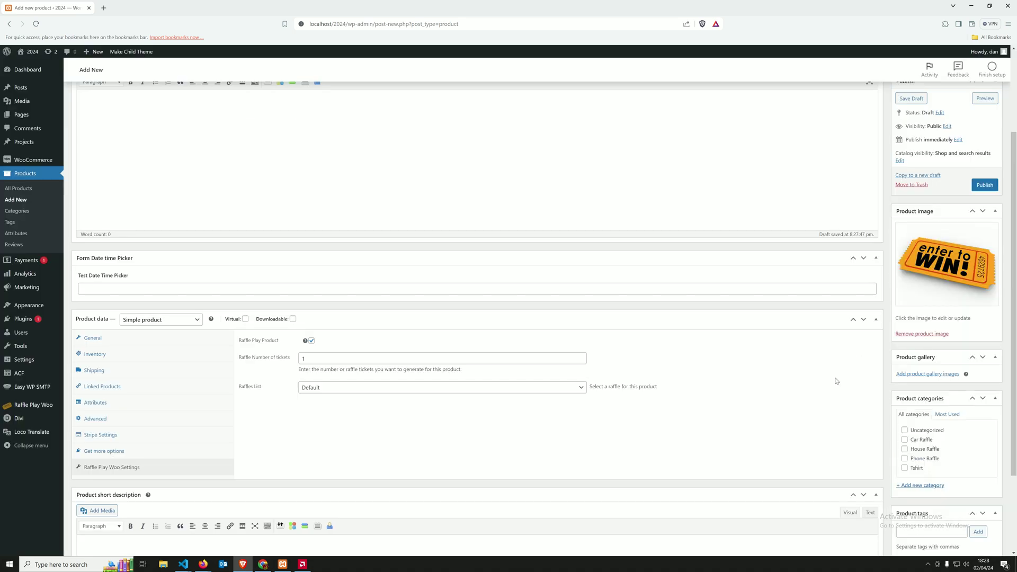
{"action": "scroll", "coordinate": [838, 381], "scroll_direction": "up", "scroll_amount": 3}
{"action": "left_click", "coordinate": [922, 142]}
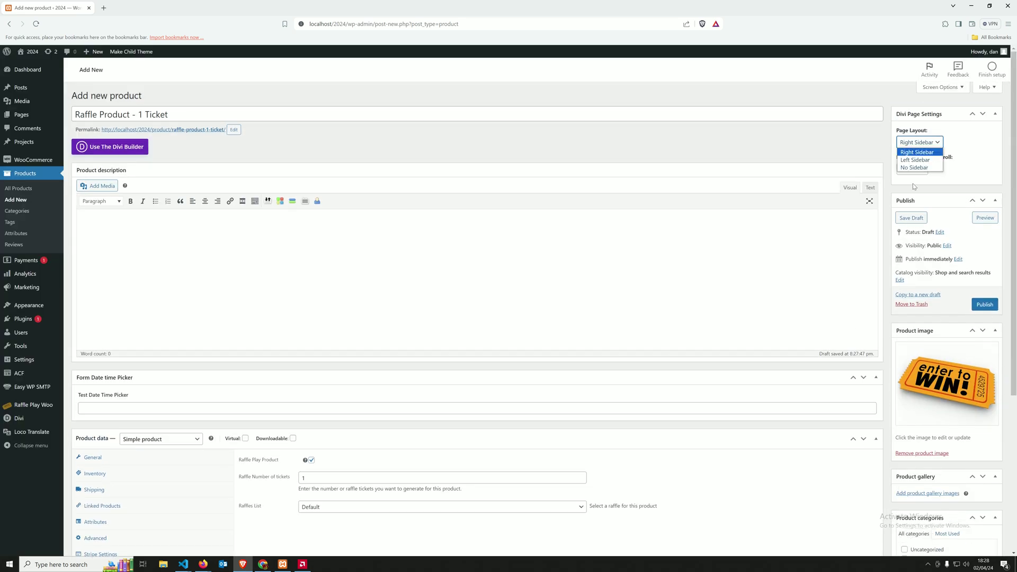
{"action": "left_click", "coordinate": [917, 166]}
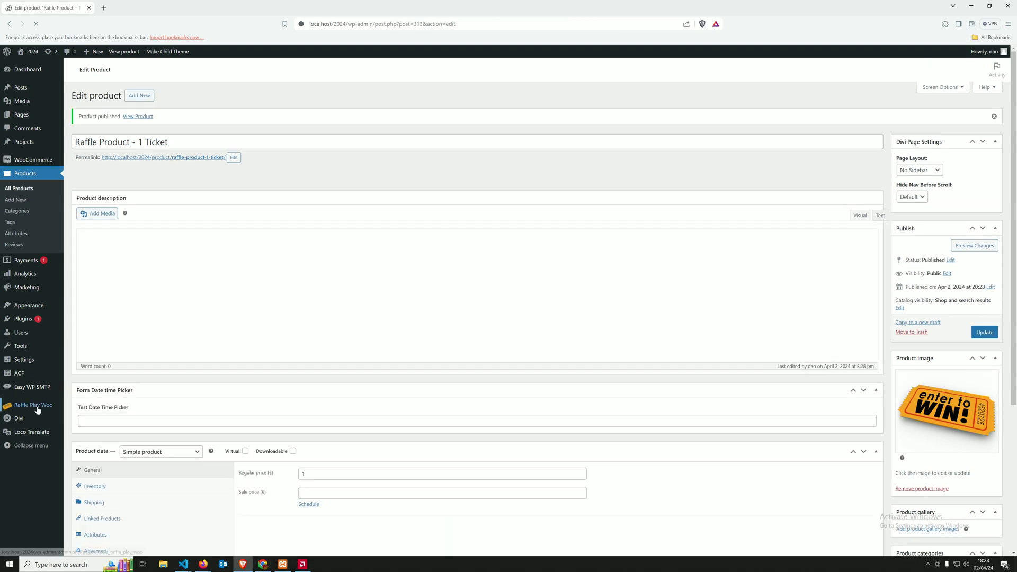
{"action": "mouse_move", "coordinate": [38, 409]}
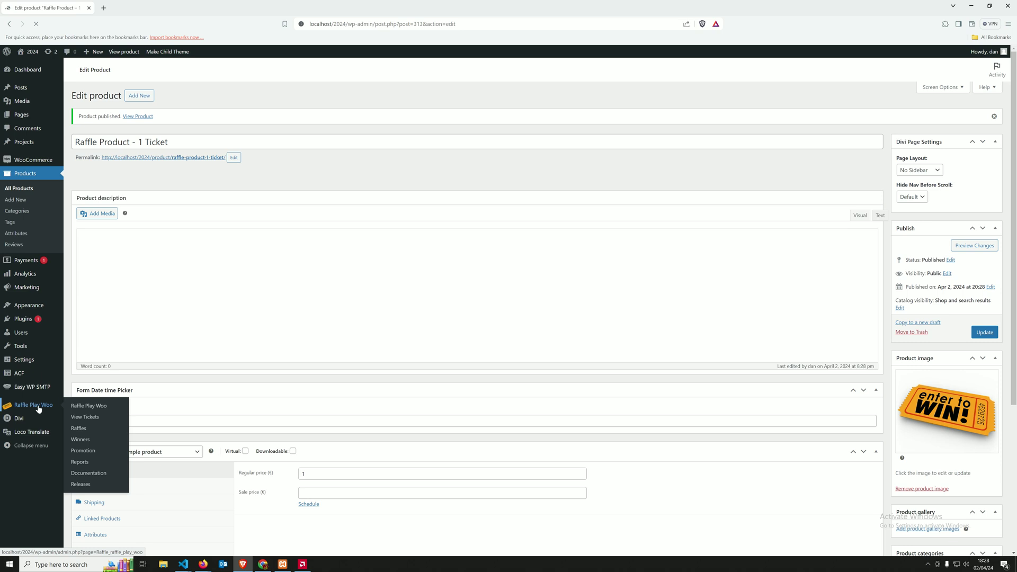
Step: Review the Raffle Play Woo order-status notes and save the Default Raffle settings unchanged
{"action": "left_click", "coordinate": [53, 408]}
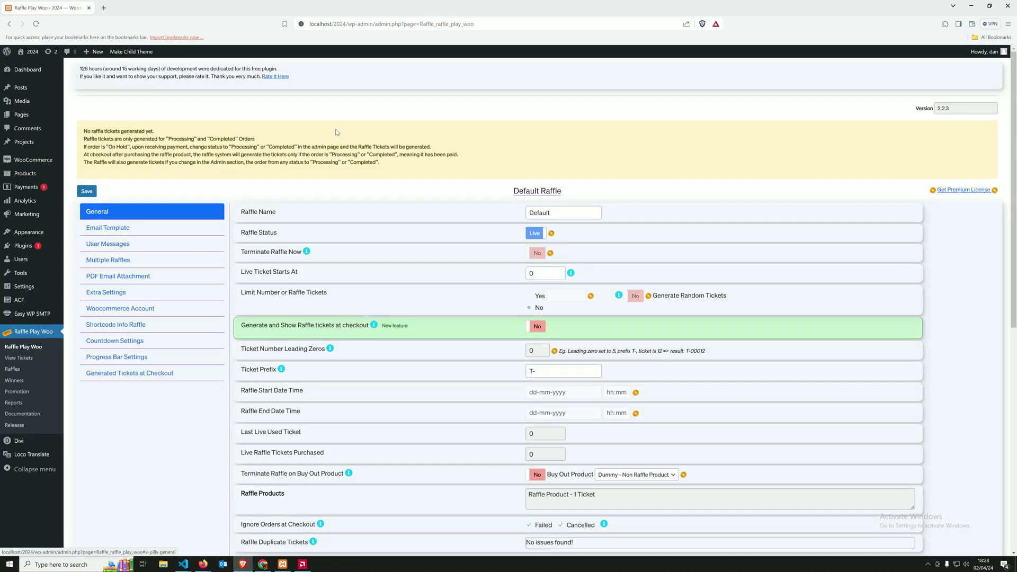
{"action": "left_click_drag", "start_coordinate": [402, 164], "coordinate": [91, 133]}
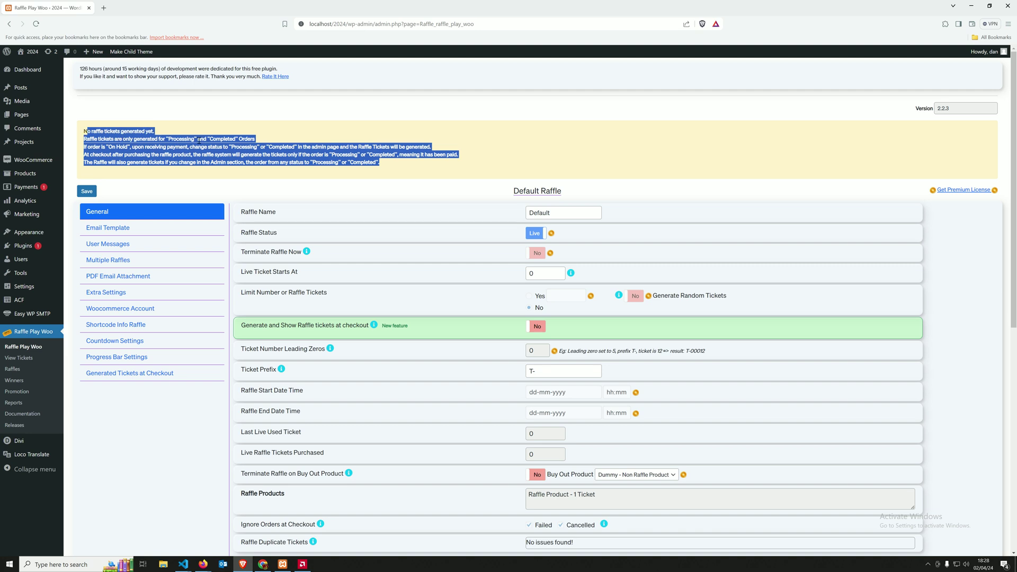
{"action": "left_click", "coordinate": [139, 132]}
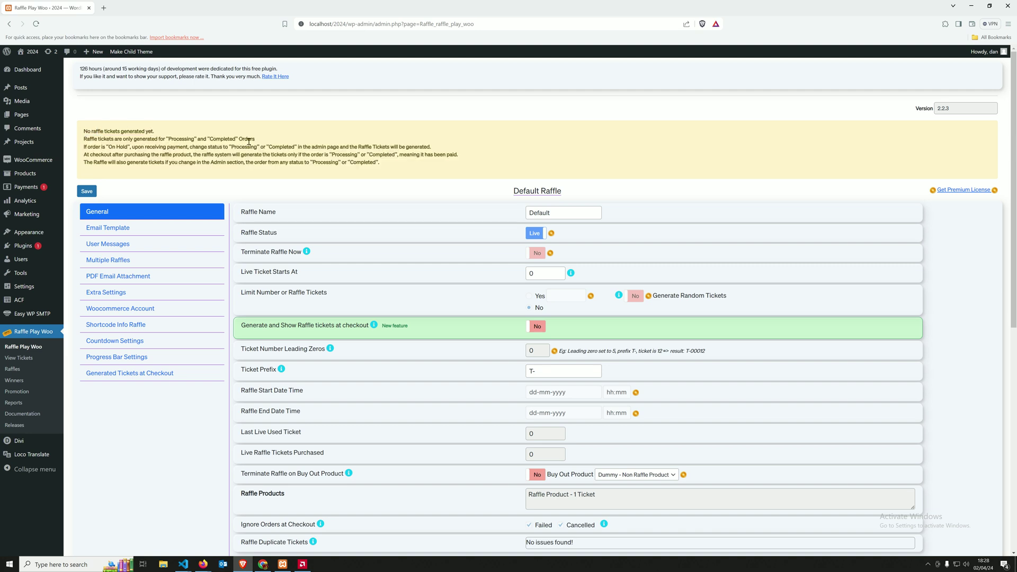
{"action": "left_click_drag", "start_coordinate": [168, 139], "coordinate": [198, 139]}
{"action": "left_click", "coordinate": [280, 138]}
{"action": "left_click_drag", "start_coordinate": [272, 137], "coordinate": [280, 147]}
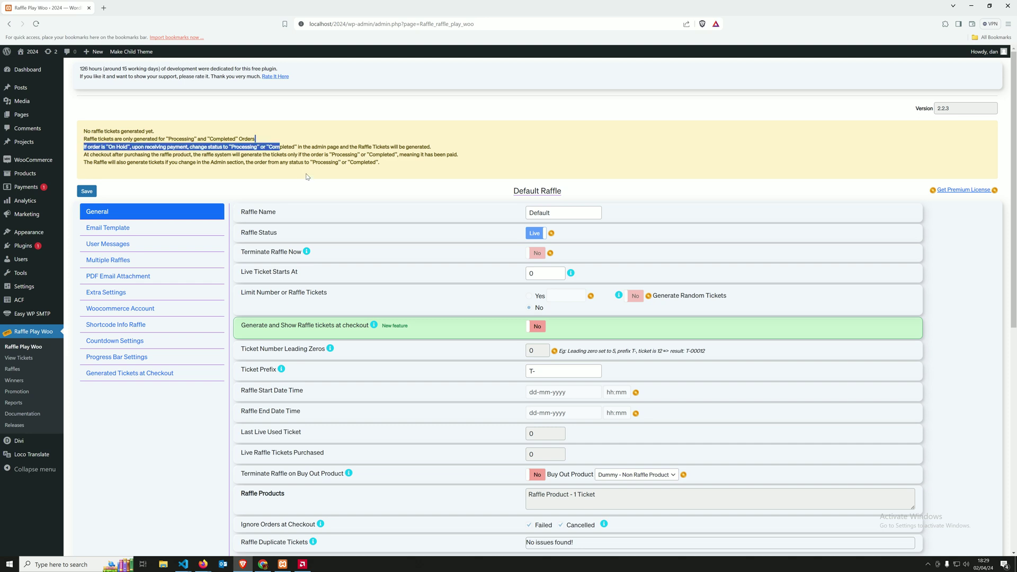
{"action": "left_click", "coordinate": [308, 170]}
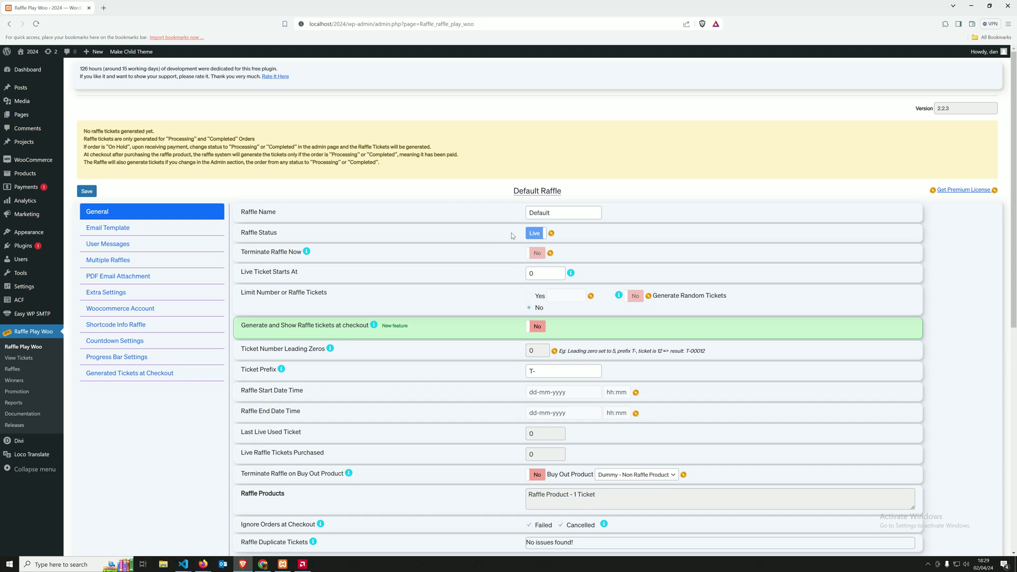
{"action": "scroll", "coordinate": [453, 201], "scroll_direction": "down", "scroll_amount": 2}
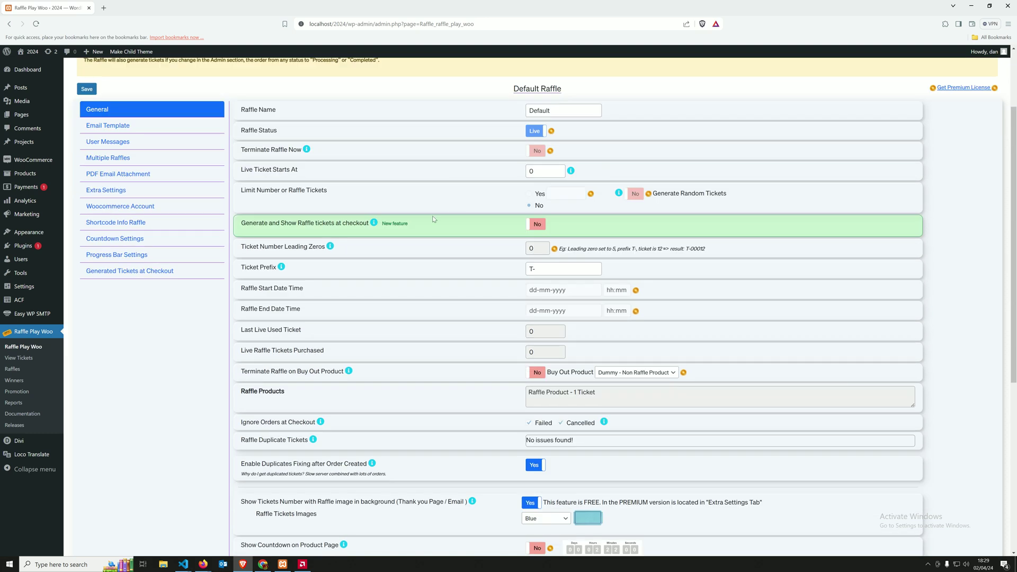
{"action": "scroll", "coordinate": [433, 219], "scroll_direction": "up", "scroll_amount": 2}
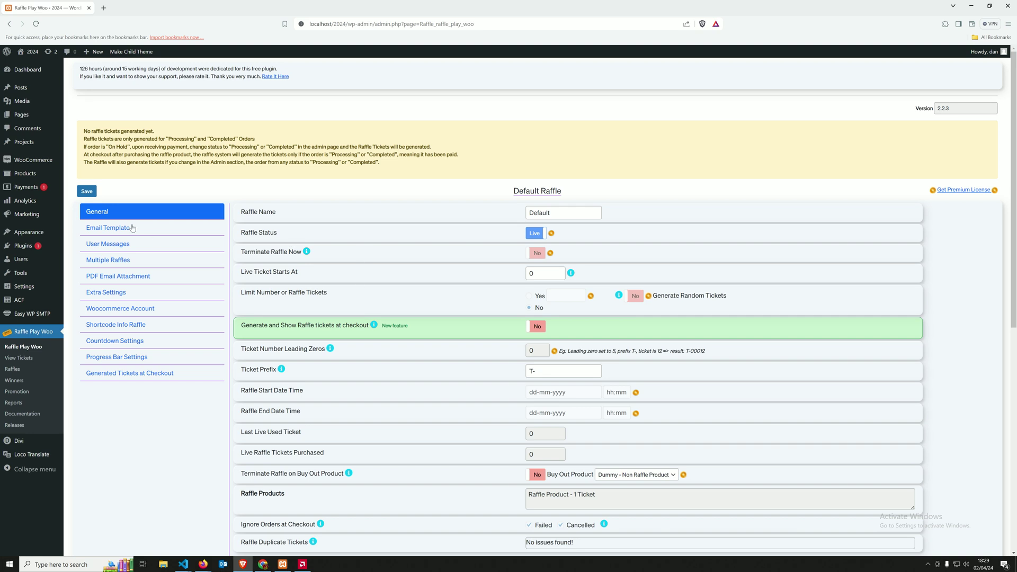
{"action": "left_click", "coordinate": [88, 194]}
{"action": "scroll", "coordinate": [535, 379], "scroll_direction": "down", "scroll_amount": 3}
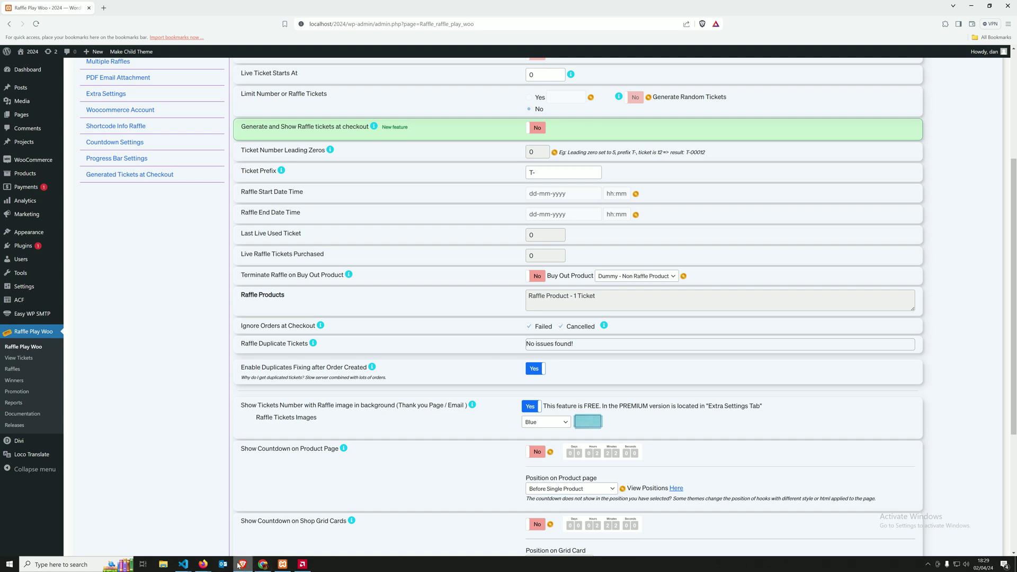
Step: In the shop browser, add Raffle Product – 1 Ticket to the cart and go to checkout
{"action": "mouse_move", "coordinate": [219, 567]}
{"action": "left_click", "coordinate": [250, 538]}
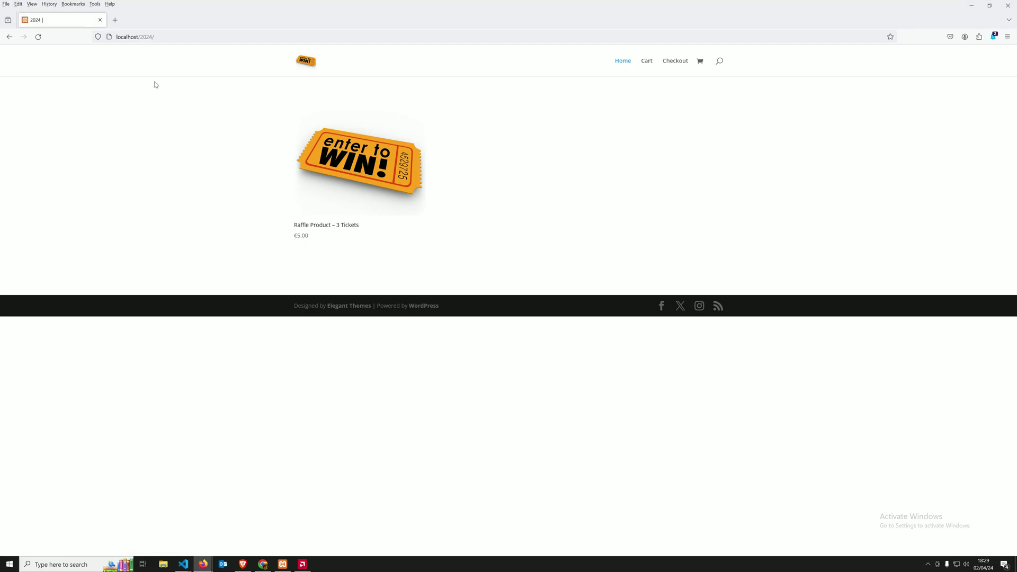
{"action": "left_click", "coordinate": [313, 64]}
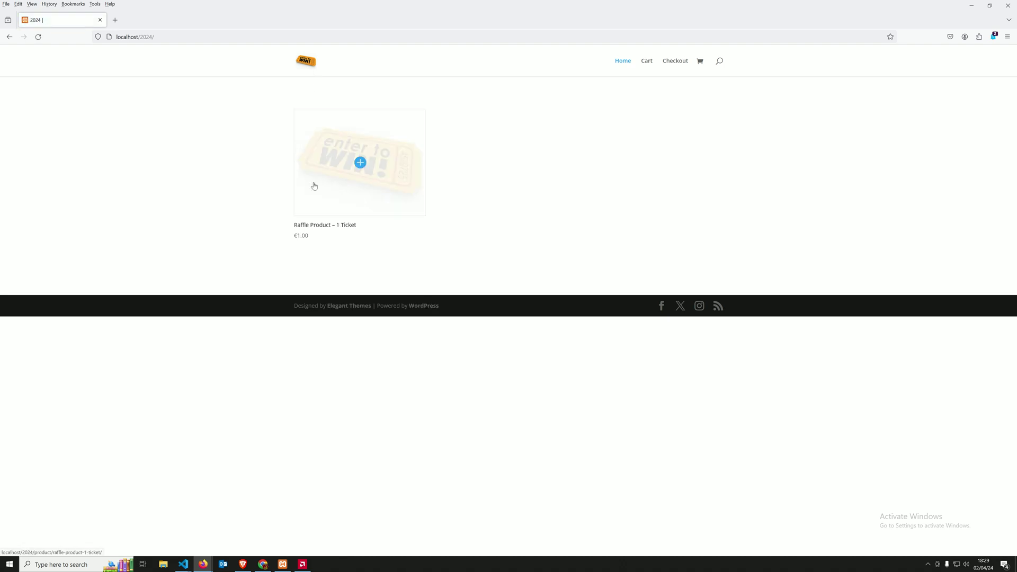
{"action": "left_click", "coordinate": [361, 178]}
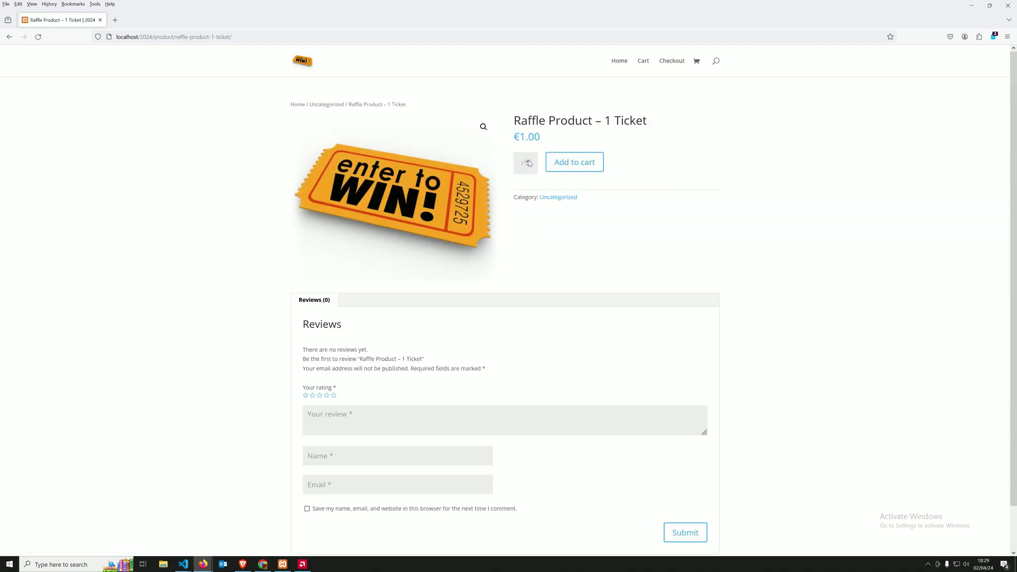
{"action": "left_click", "coordinate": [564, 165]}
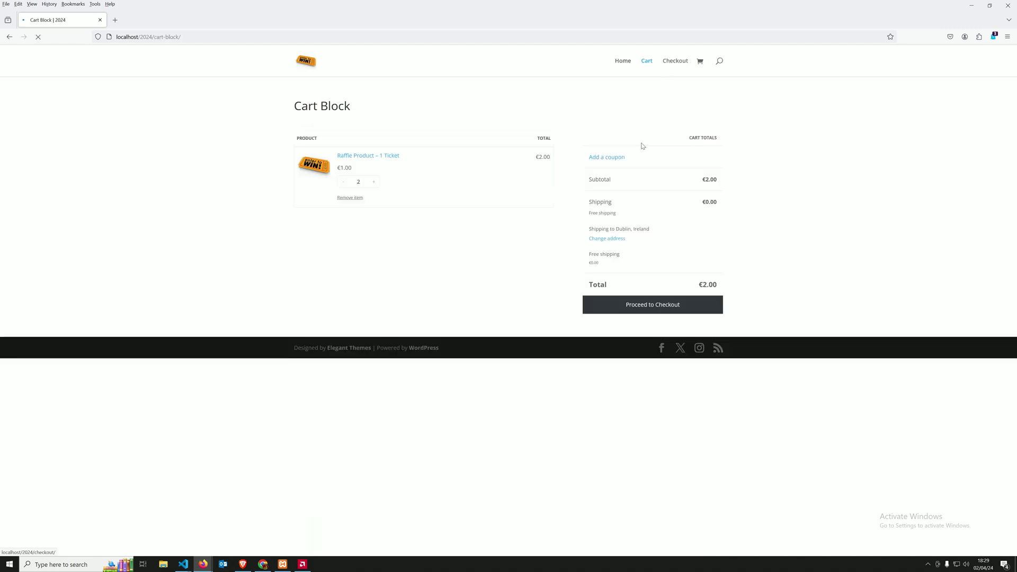
{"action": "left_click", "coordinate": [681, 62]}
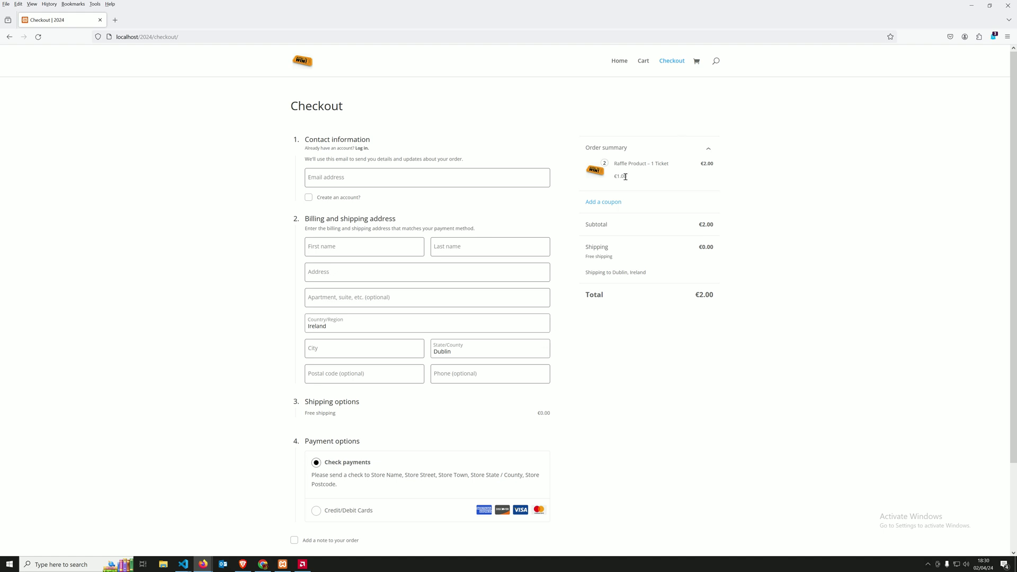
{"action": "left_click", "coordinate": [423, 179]}
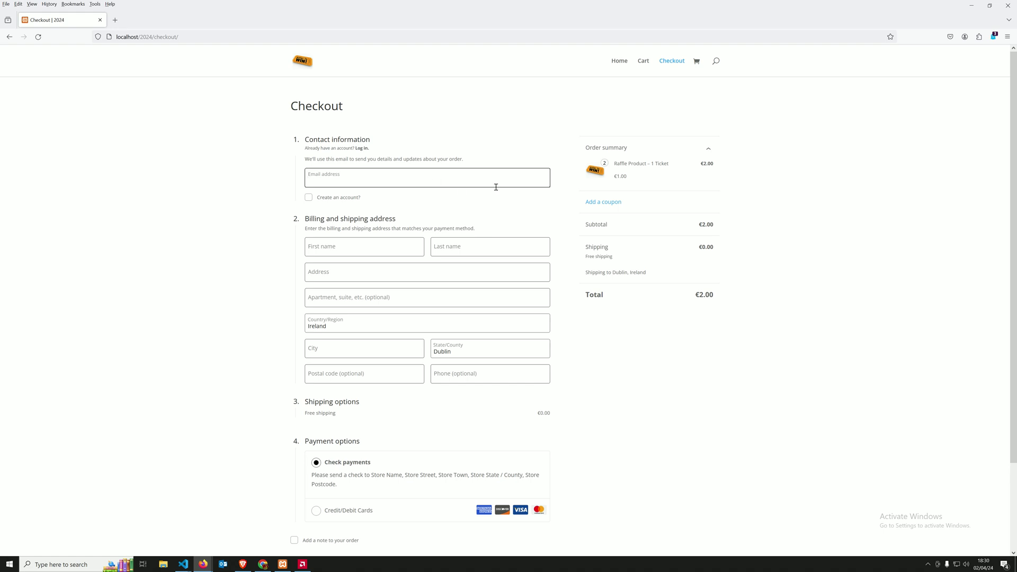
{"action": "left_click_drag", "start_coordinate": [628, 175], "coordinate": [580, 167]}
{"action": "left_click", "coordinate": [675, 176]}
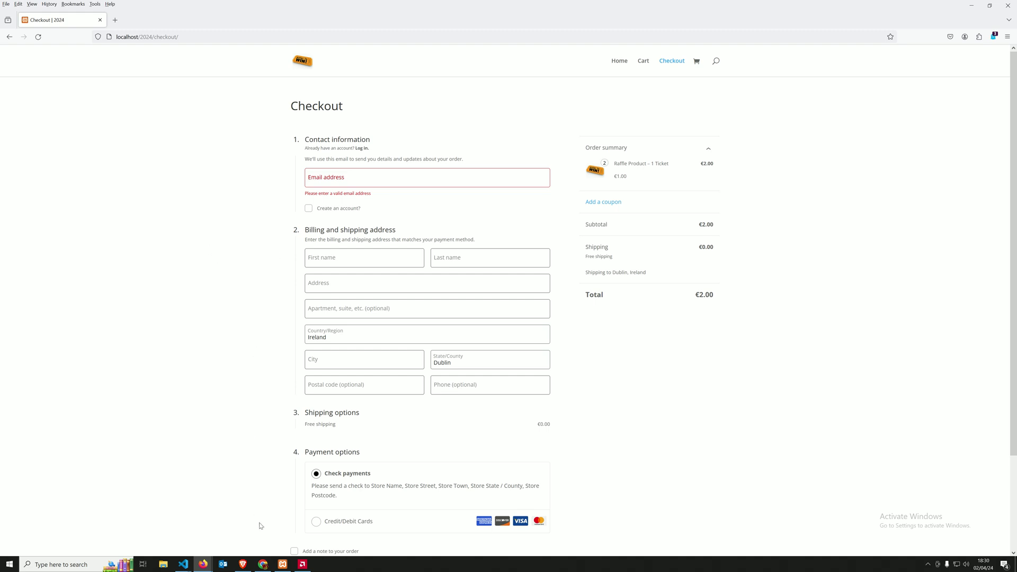
Step: Switch 'Generate and Show Raffle tickets at checkout' to Yes and save the Default Raffle
{"action": "left_click", "coordinate": [244, 565]}
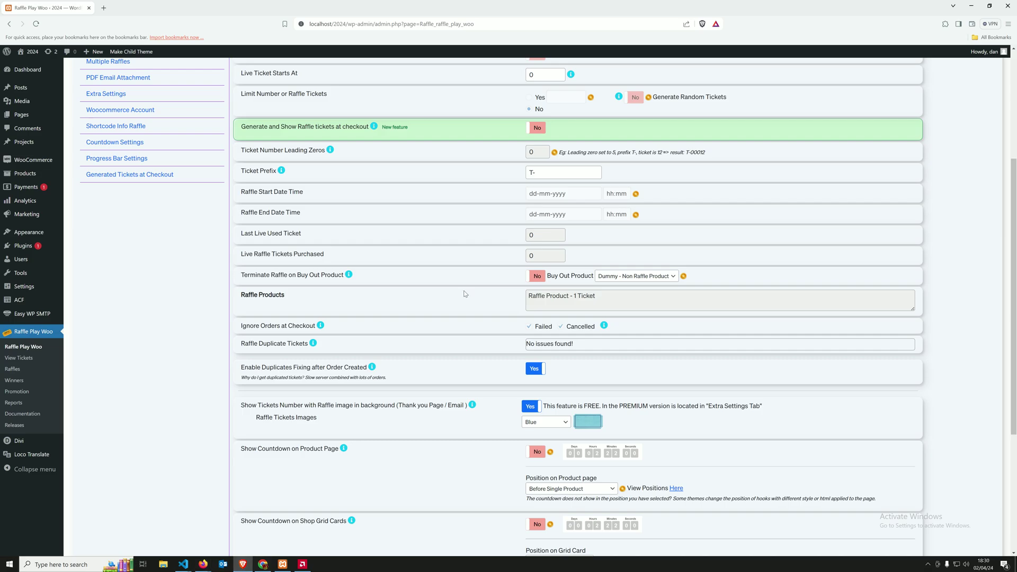
{"action": "scroll", "coordinate": [432, 254], "scroll_direction": "up", "scroll_amount": 3}
{"action": "scroll", "coordinate": [420, 271], "scroll_direction": "up", "scroll_amount": 1}
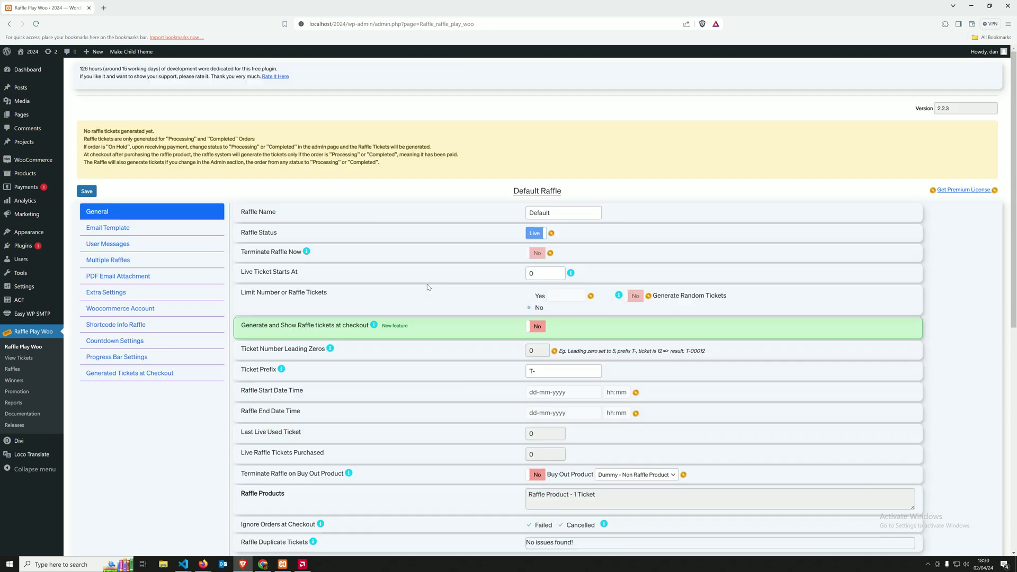
{"action": "left_click_drag", "start_coordinate": [240, 327], "coordinate": [370, 331]}
{"action": "left_click", "coordinate": [494, 319]}
{"action": "left_click", "coordinate": [536, 329]}
{"action": "left_click", "coordinate": [87, 194]}
{"action": "left_click_drag", "start_coordinate": [952, 109], "coordinate": [912, 122]}
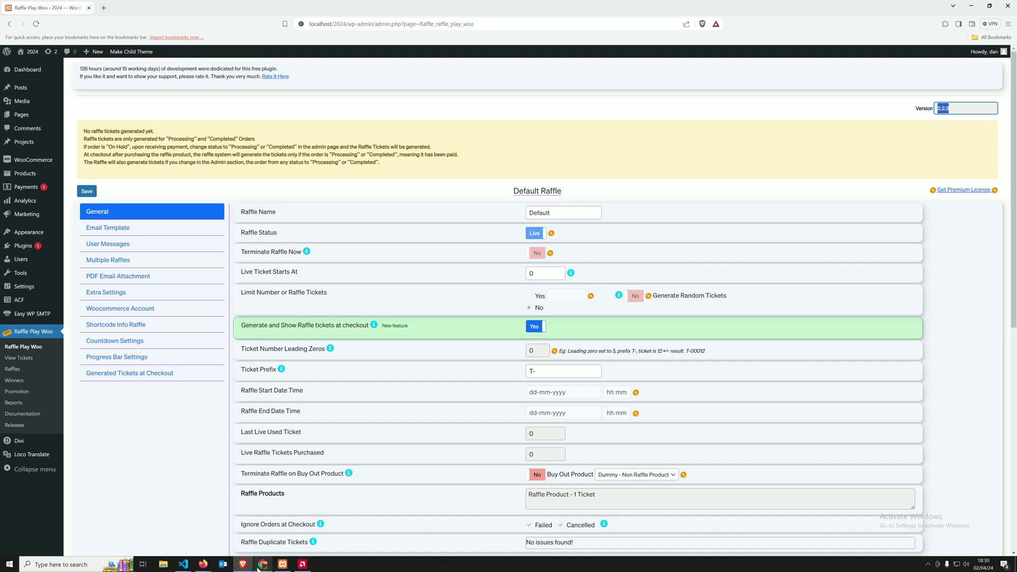
Step: Reload the storefront checkout and check the 'Reserved for 6 minutes' raffle tickets notice
{"action": "mouse_move", "coordinate": [204, 566]}
{"action": "left_click", "coordinate": [247, 527]}
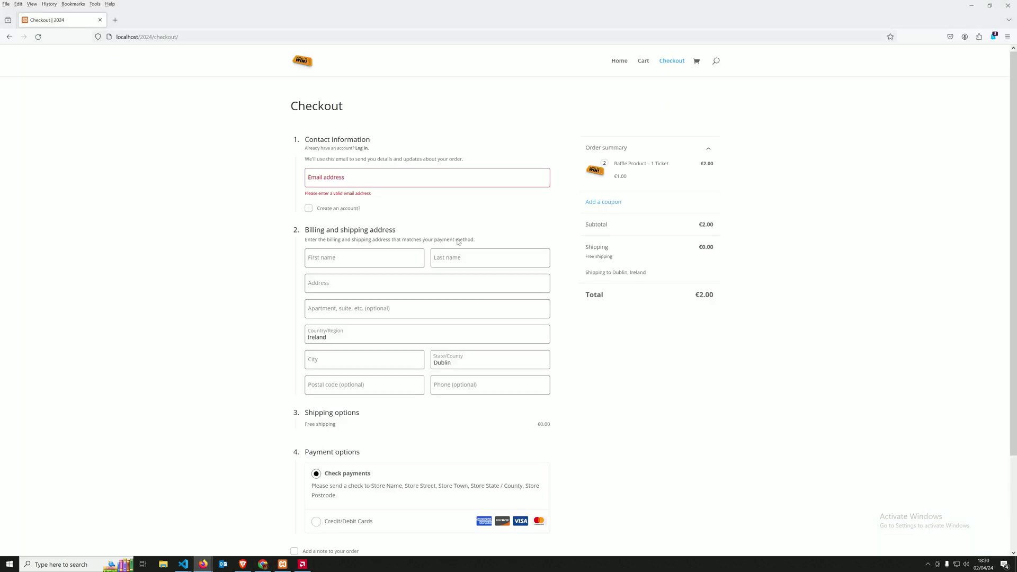
{"action": "key", "text": "F5"}
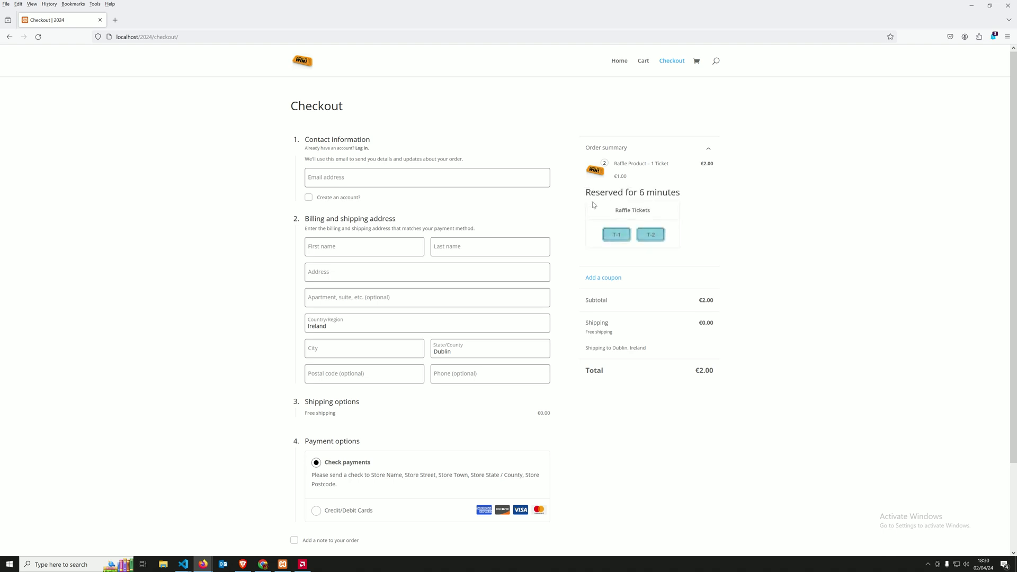
{"action": "left_click_drag", "start_coordinate": [587, 194], "coordinate": [686, 197]}
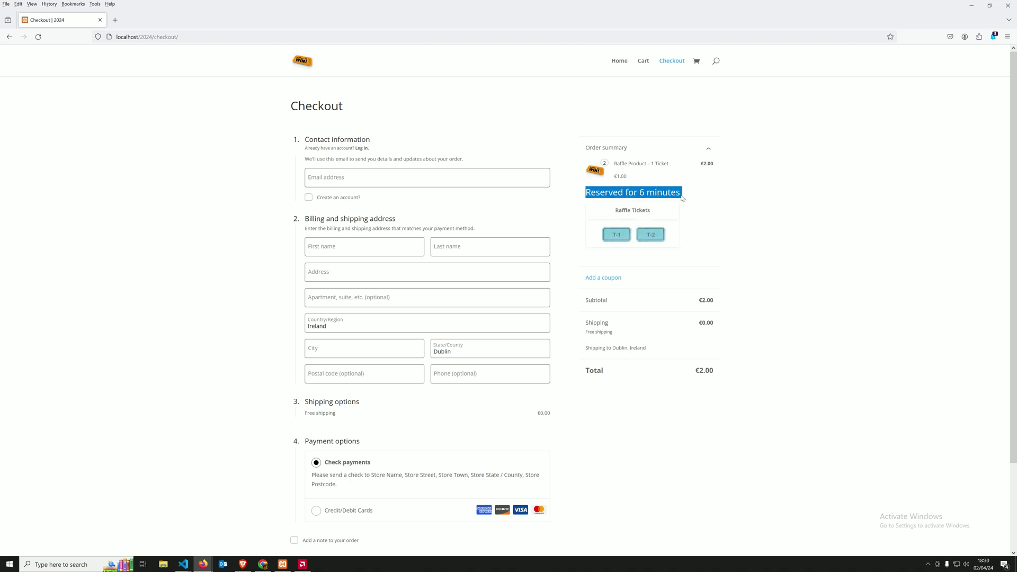
{"action": "left_click", "coordinate": [646, 221]}
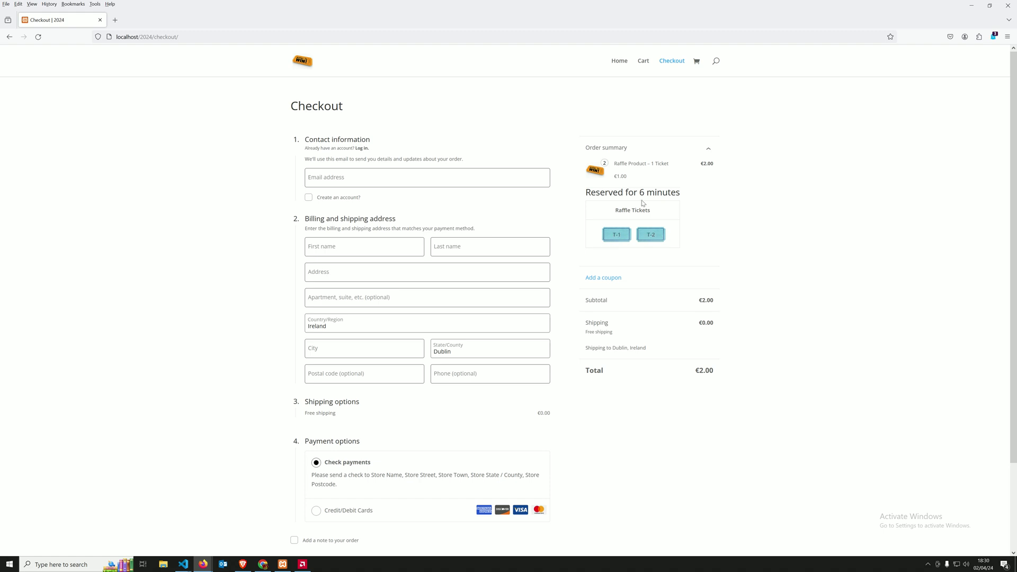
{"action": "left_click_drag", "start_coordinate": [627, 226], "coordinate": [666, 243]}
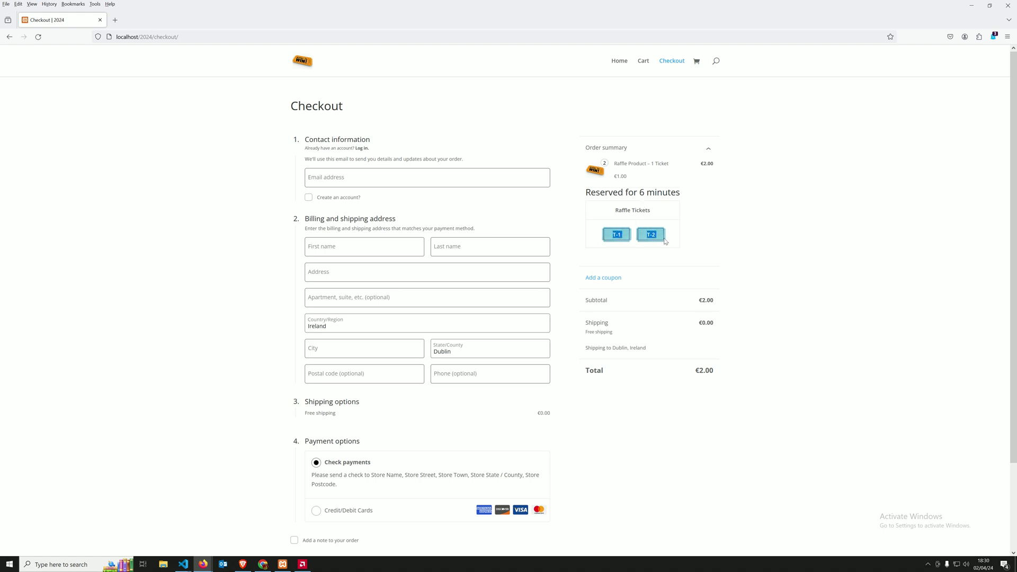
Step: Inspect the reserved T-1 and T-2 ticket labels alongside the checkout page text
{"action": "triple_click", "coordinate": [261, 221]}
{"action": "left_click", "coordinate": [278, 254]}
{"action": "left_click_drag", "start_coordinate": [608, 231], "coordinate": [654, 242]}
{"action": "left_click", "coordinate": [419, 337]}
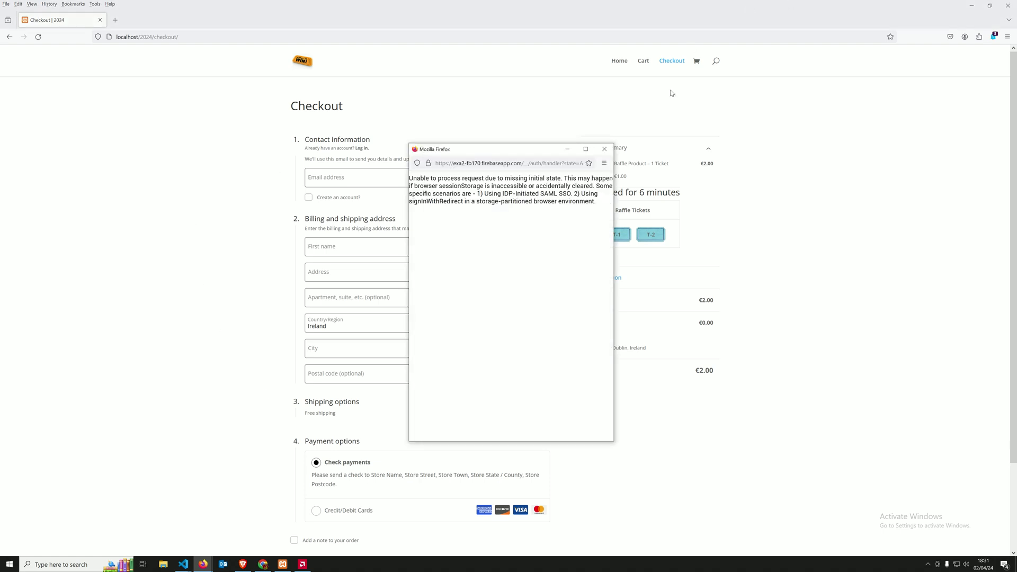
{"action": "left_click", "coordinate": [604, 148]}
{"action": "left_click_drag", "start_coordinate": [146, 166], "coordinate": [140, 148]}
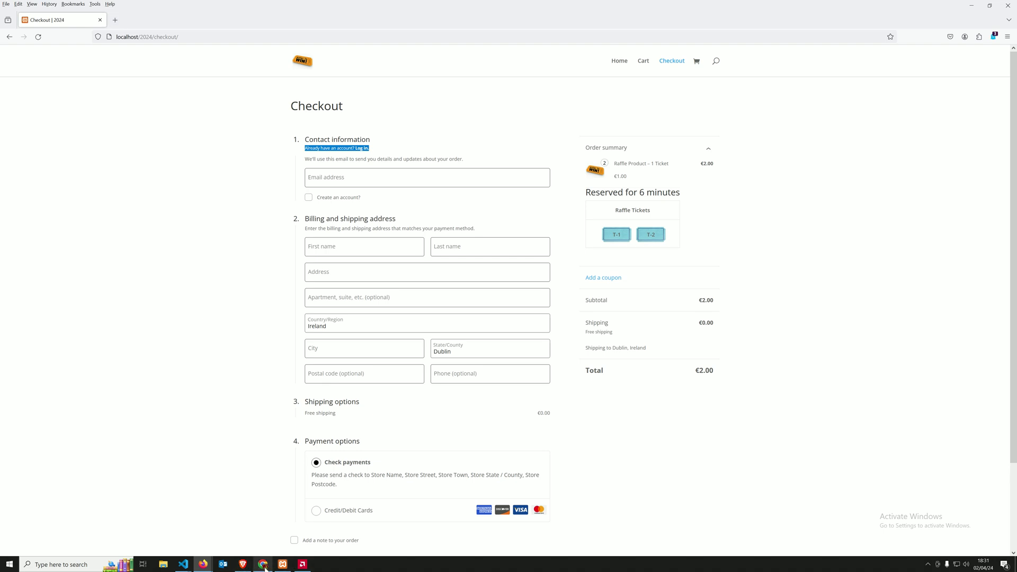
{"action": "left_click", "coordinate": [676, 236]}
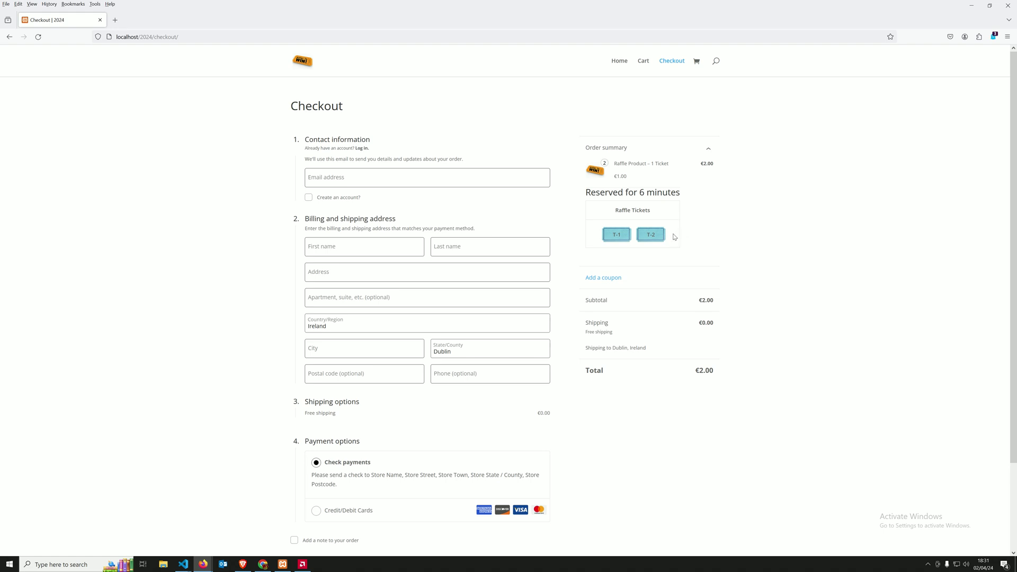
{"action": "left_click_drag", "start_coordinate": [676, 237], "coordinate": [604, 236]}
Step: Fill in the billing e-mail, first and last name, and city at checkout
{"action": "left_click", "coordinate": [342, 179]}
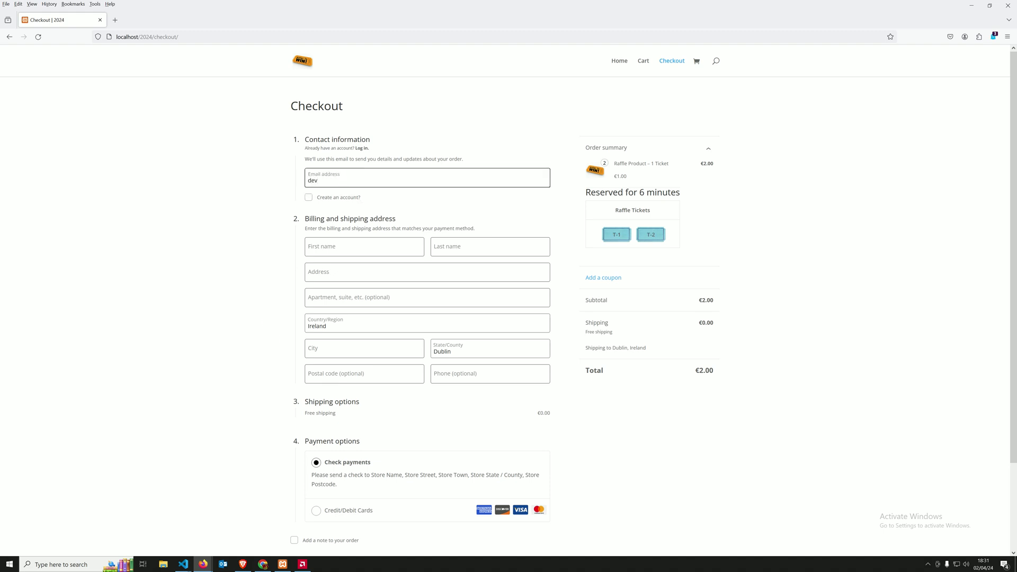
{"action": "left_click", "coordinate": [368, 252]}
{"action": "type", "text": "D"}
{"action": "key", "text": "Tab"}
{"action": "type", "text": "G"}
{"action": "key", "text": "Tab"}
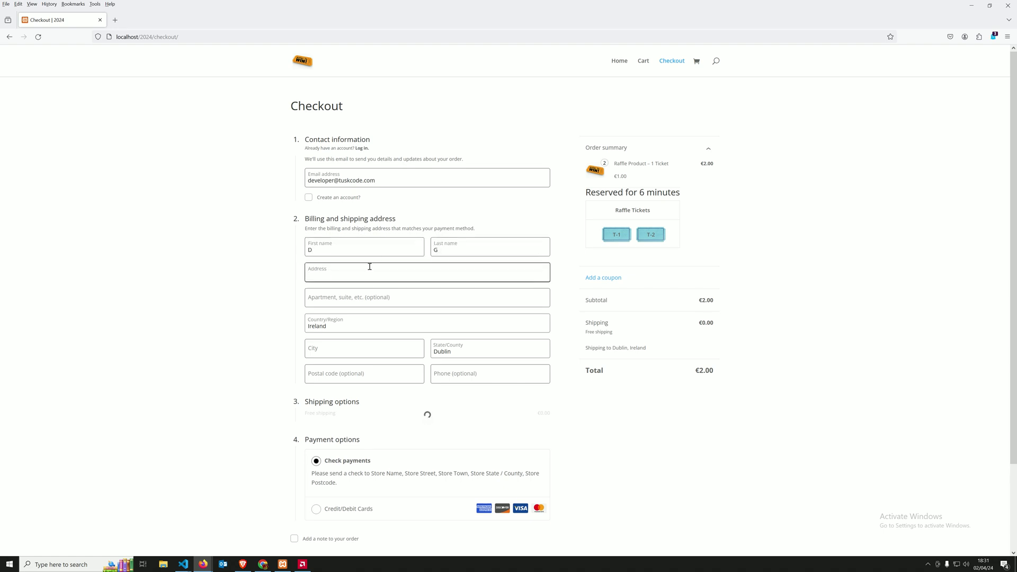
{"action": "left_click", "coordinate": [345, 352]}
{"action": "type", "text": "dublin"}
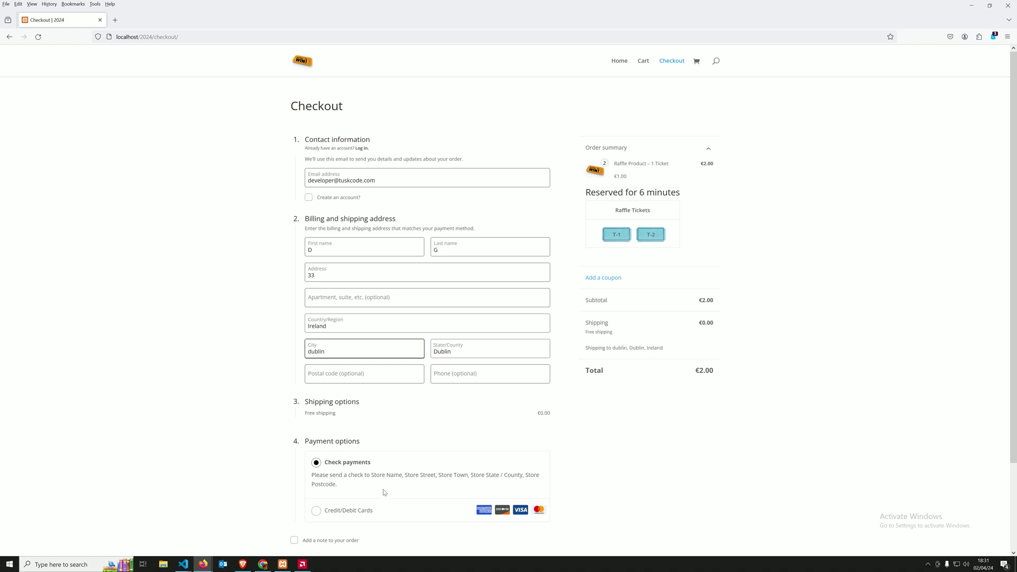
Step: Choose credit/debit card payment and enter the test card number, expiry date and CVC
{"action": "left_click", "coordinate": [347, 511]}
{"action": "scroll", "coordinate": [416, 469], "scroll_direction": "down", "scroll_amount": 2}
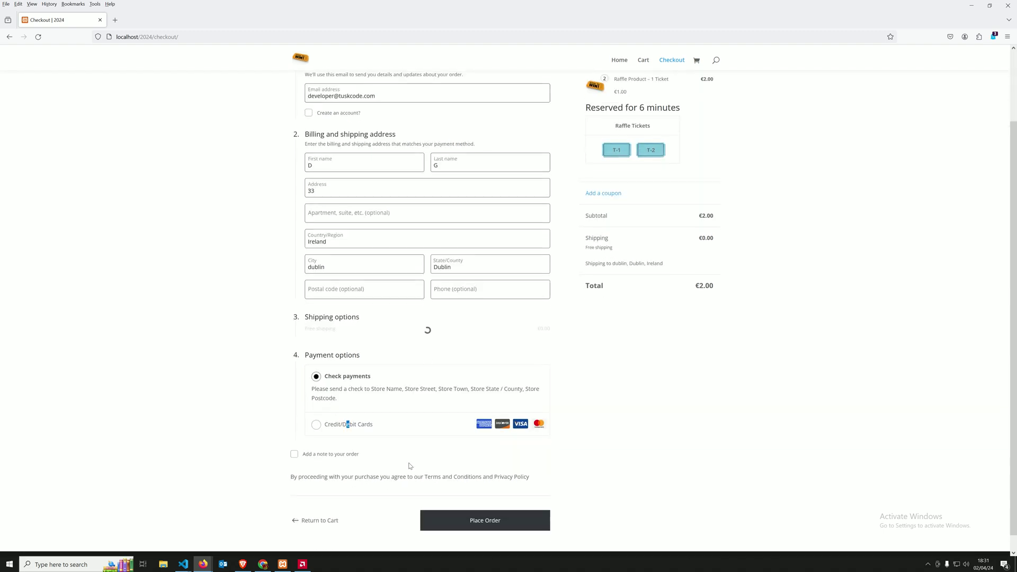
{"action": "left_click", "coordinate": [354, 421]}
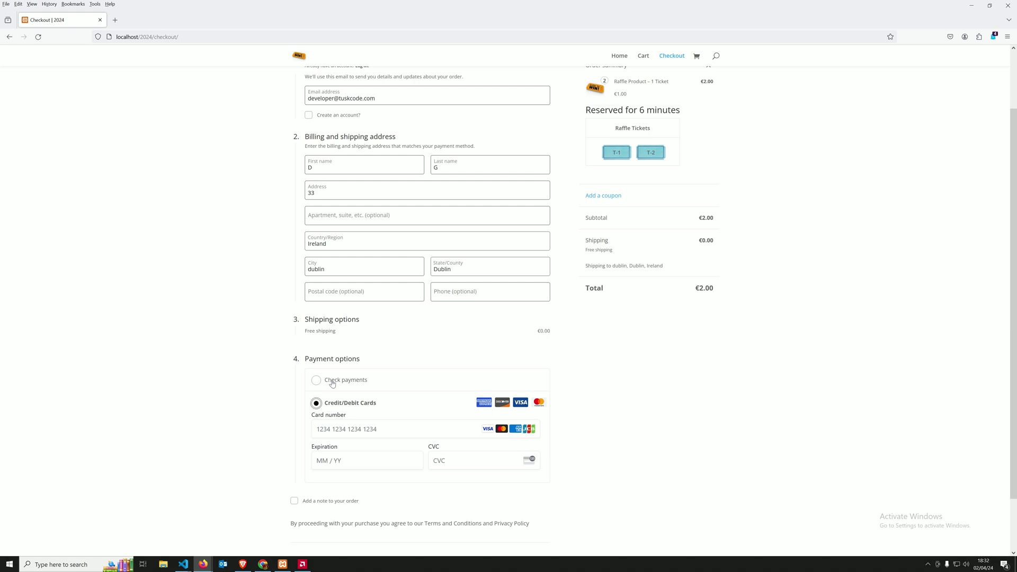
{"action": "left_click", "coordinate": [359, 428]}
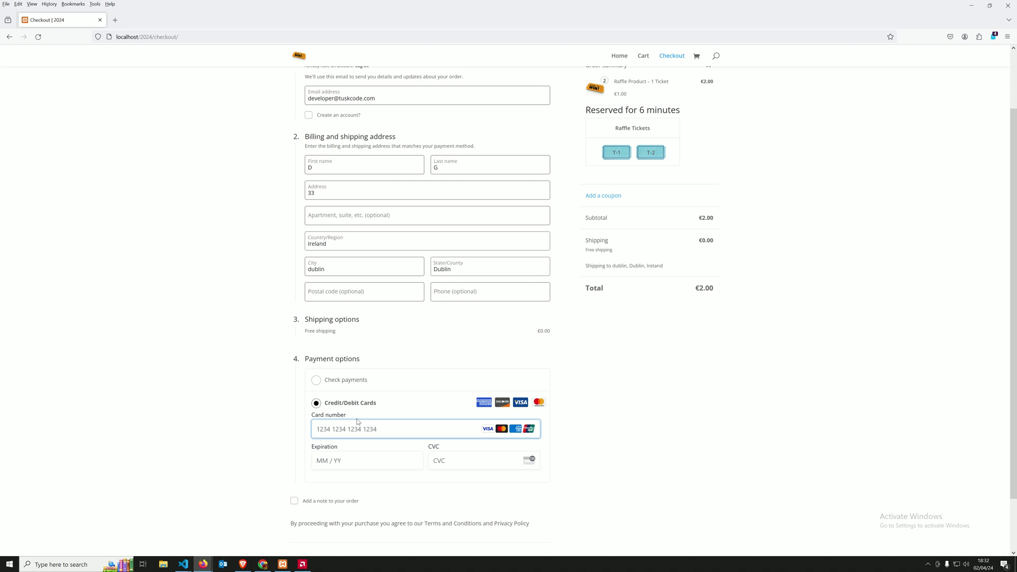
{"action": "type", "text": "4242 4242 4242 4242"}
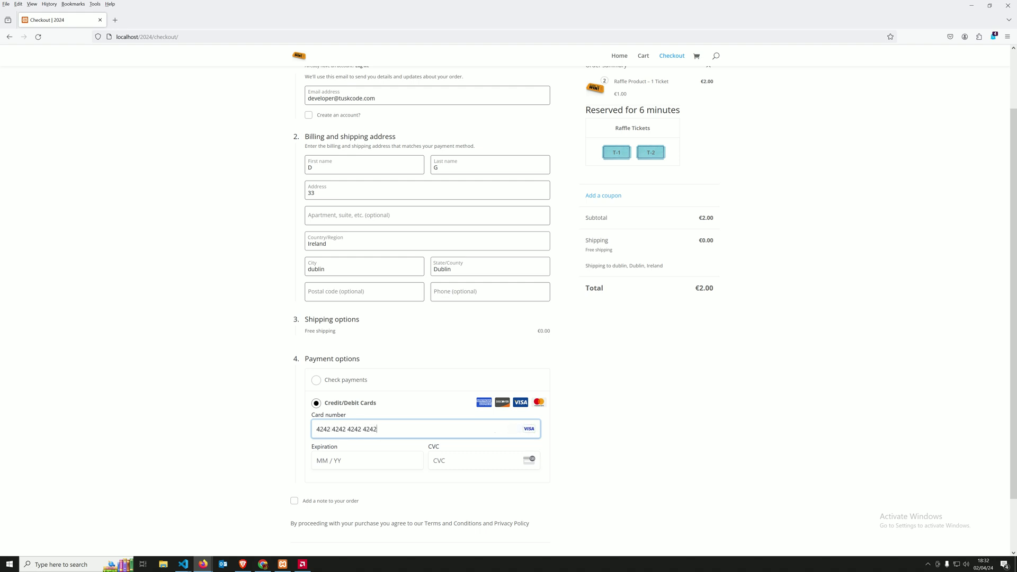
{"action": "left_click", "coordinate": [333, 464]}
{"action": "type", "text": "0444"}
{"action": "left_click", "coordinate": [438, 461]}
{"action": "type", "text": "444"}
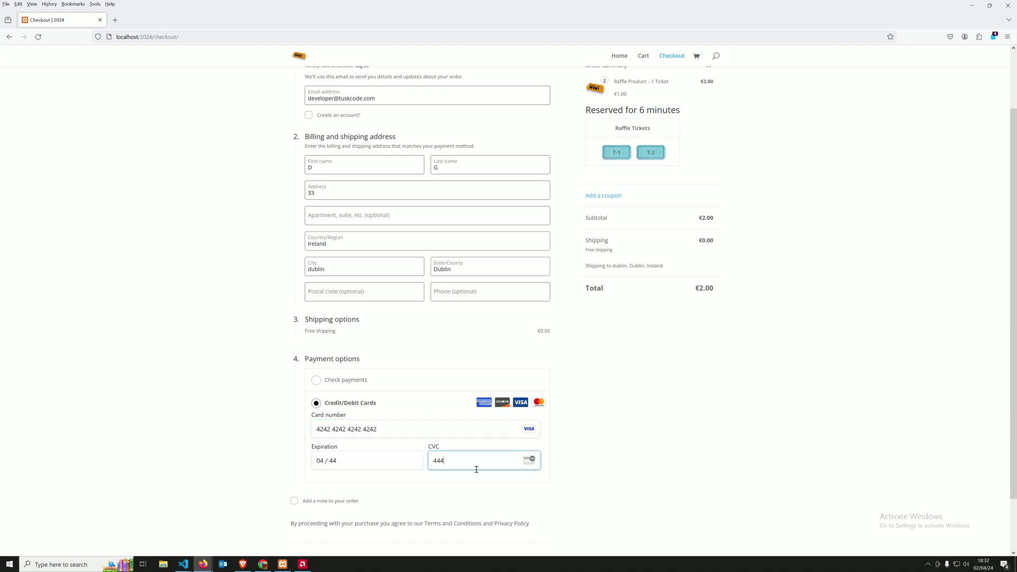
{"action": "scroll", "coordinate": [479, 472], "scroll_direction": "down", "scroll_amount": 2}
Step: Place the €2.00 order and highlight raffle tickets T-1 and T-2 on the Order received page
{"action": "left_click", "coordinate": [476, 510]}
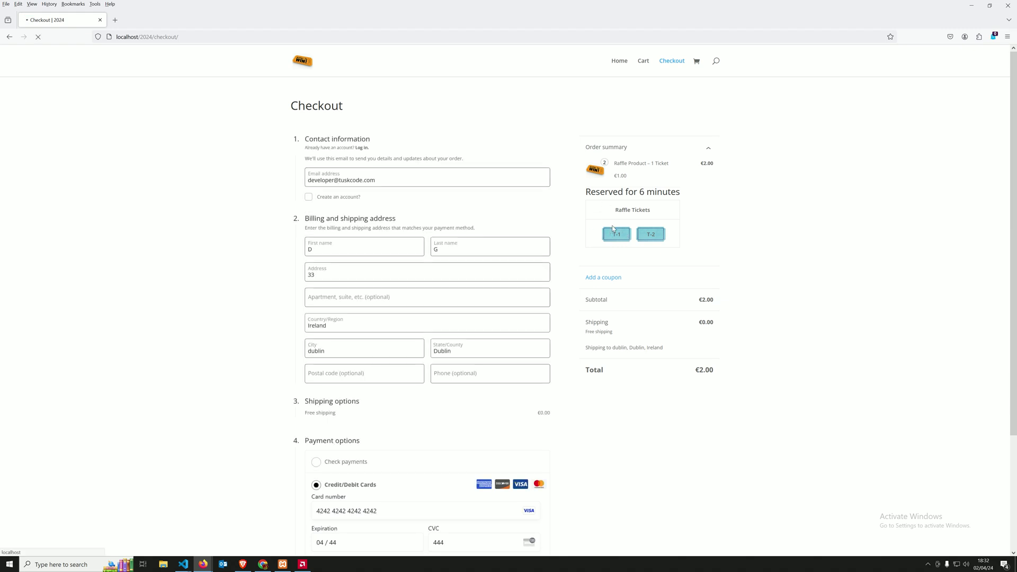
{"action": "scroll", "coordinate": [558, 247], "scroll_direction": "down", "scroll_amount": 3}
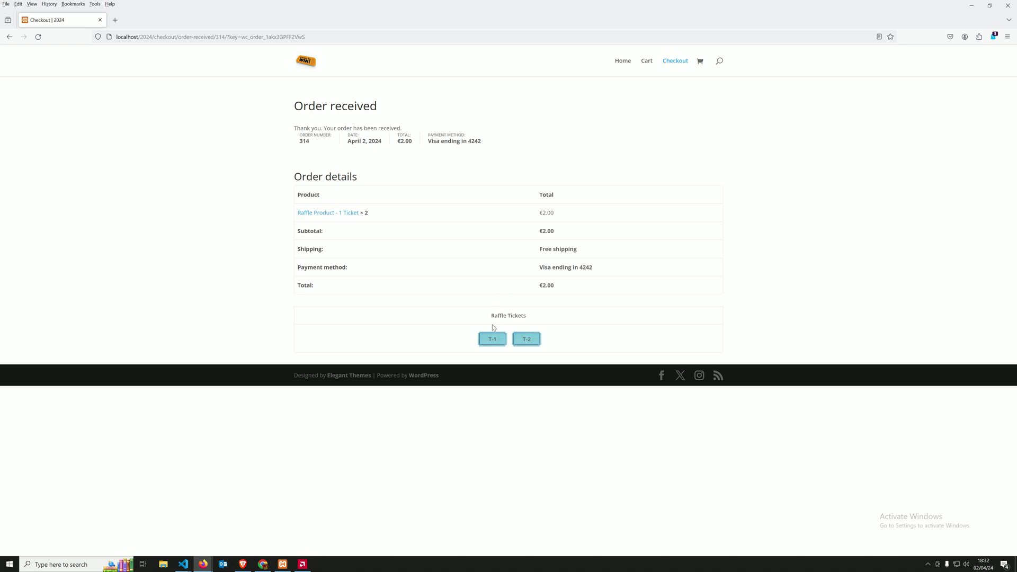
{"action": "left_click_drag", "start_coordinate": [505, 342], "coordinate": [547, 341]}
{"action": "left_click", "coordinate": [559, 333]}
{"action": "left_click_drag", "start_coordinate": [485, 337], "coordinate": [545, 339]}
{"action": "left_click", "coordinate": [403, 371]}
Step: Reload Raffle Play Woo in the admin, review the generated tickets list, and return to settings
{"action": "left_click", "coordinate": [243, 564]}
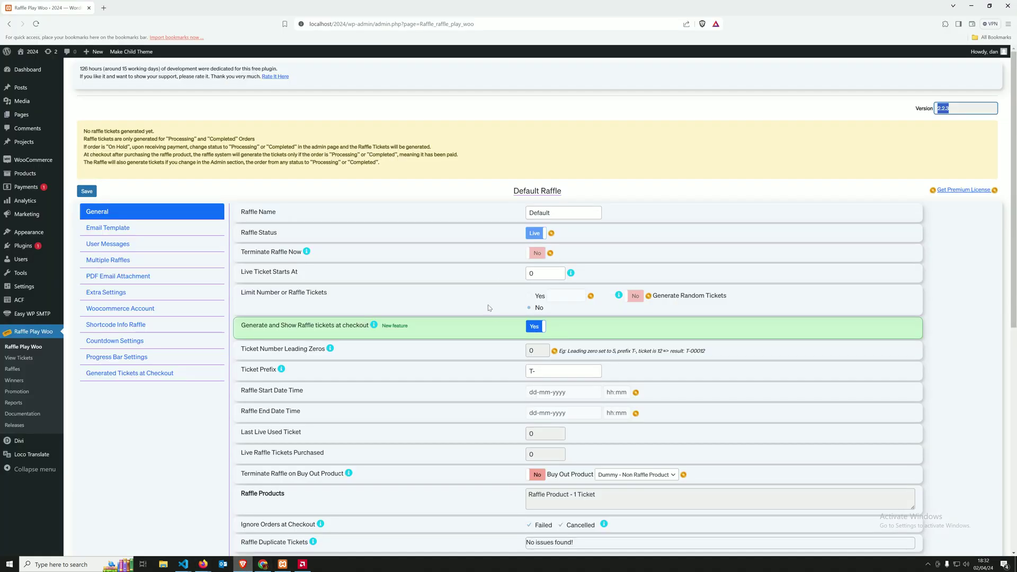
{"action": "left_click", "coordinate": [36, 23]}
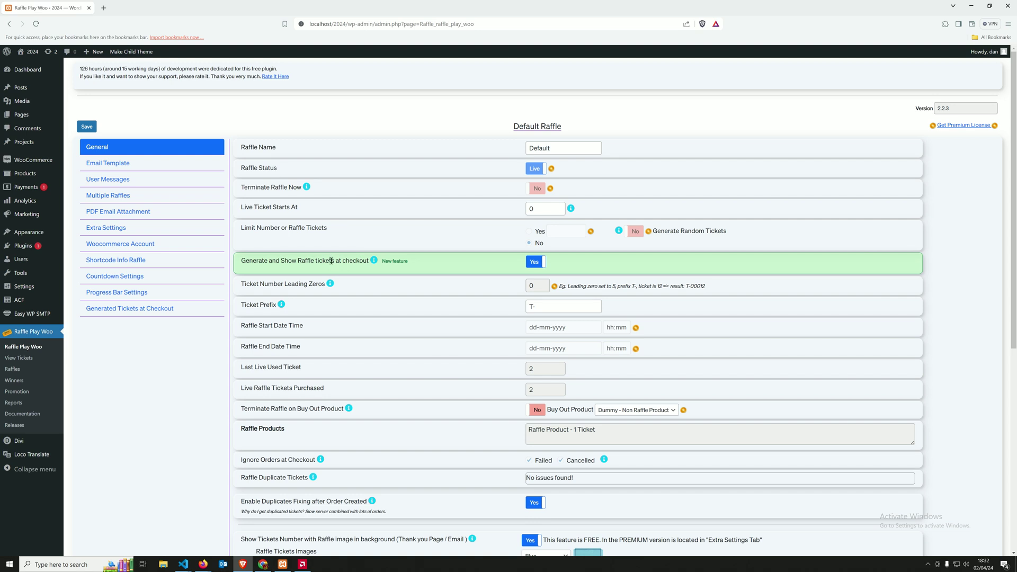
{"action": "left_click", "coordinate": [23, 360]}
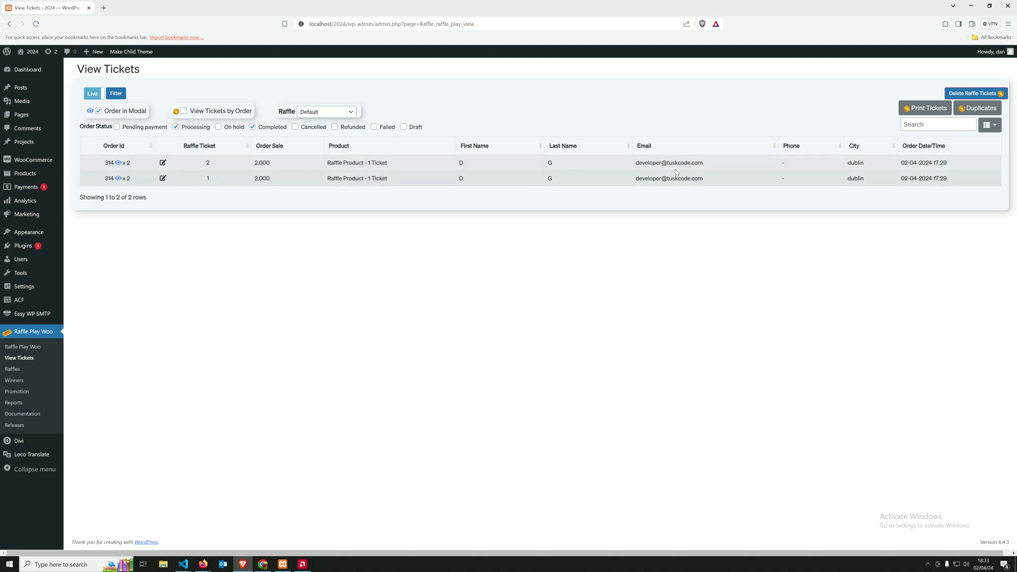
{"action": "left_click", "coordinate": [990, 125]}
{"action": "left_click", "coordinate": [661, 291]}
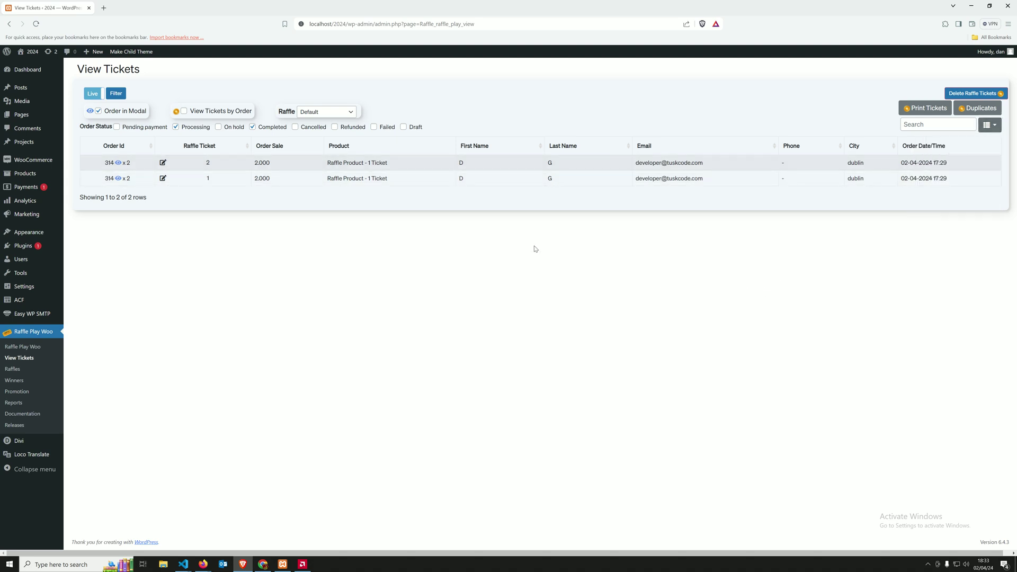
{"action": "left_click", "coordinate": [24, 348]}
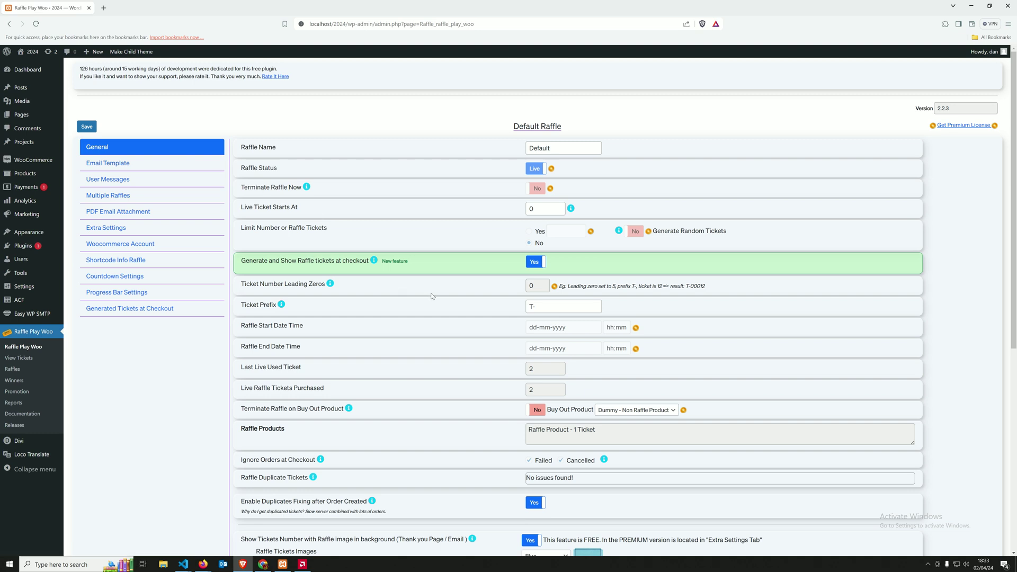
Step: Change the Ticket Prefix from T- to AA- and reload the order page to check it
{"action": "scroll", "coordinate": [476, 249], "scroll_direction": "down", "scroll_amount": 5}
{"action": "scroll", "coordinate": [476, 250], "scroll_direction": "up", "scroll_amount": 2}
{"action": "scroll", "coordinate": [475, 250], "scroll_direction": "up", "scroll_amount": 3}
{"action": "scroll", "coordinate": [444, 245], "scroll_direction": "down", "scroll_amount": 3}
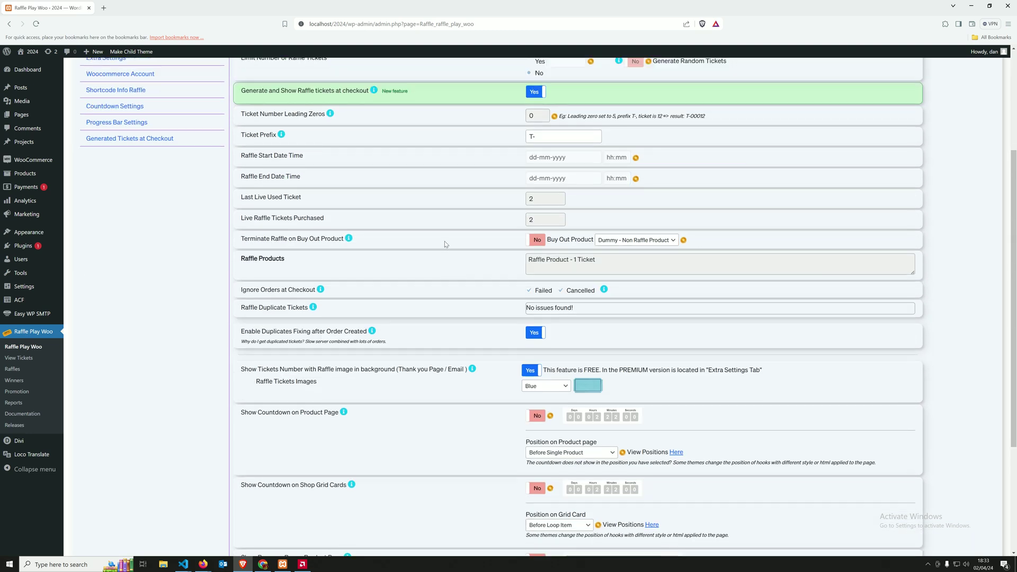
{"action": "scroll", "coordinate": [436, 239], "scroll_direction": "down", "scroll_amount": 1}
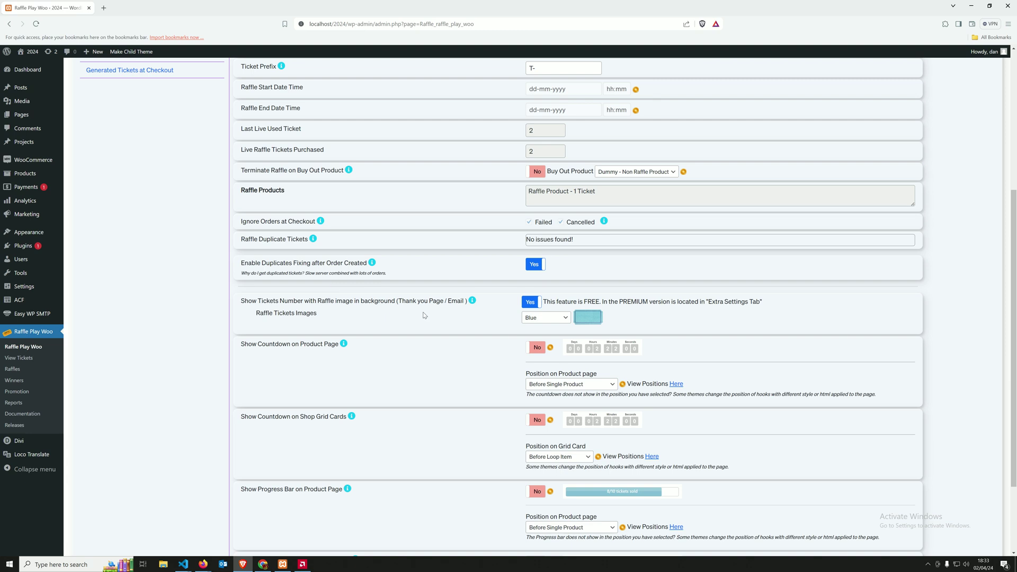
{"action": "scroll", "coordinate": [560, 270], "scroll_direction": "up", "scroll_amount": 2}
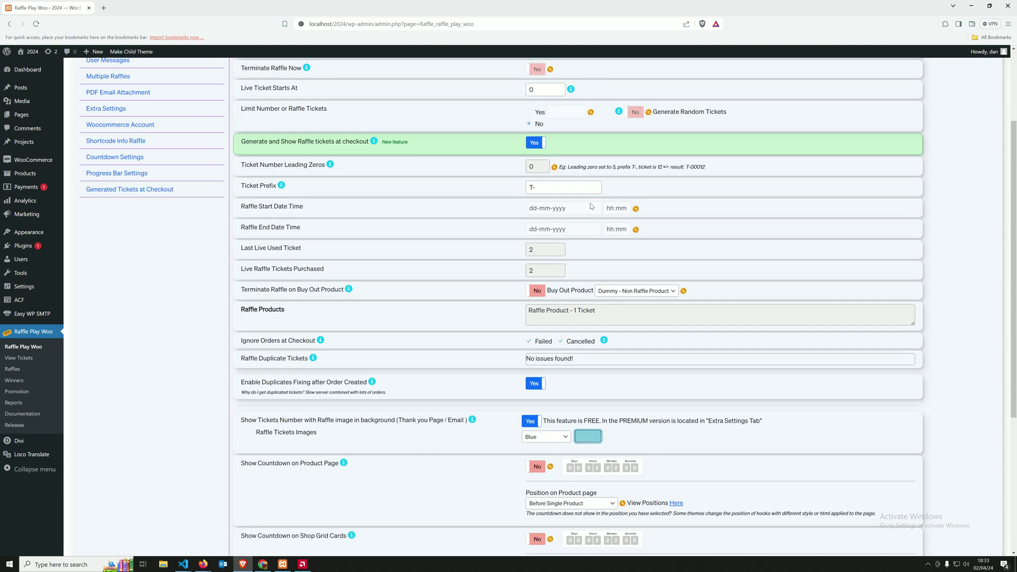
{"action": "left_click", "coordinate": [539, 188]}
{"action": "left_click", "coordinate": [556, 188]}
{"action": "key", "text": "BackSpace"}
{"action": "key", "text": "BackSpace"}
{"action": "type", "text": "A"}
{"action": "key", "text": "Return"}
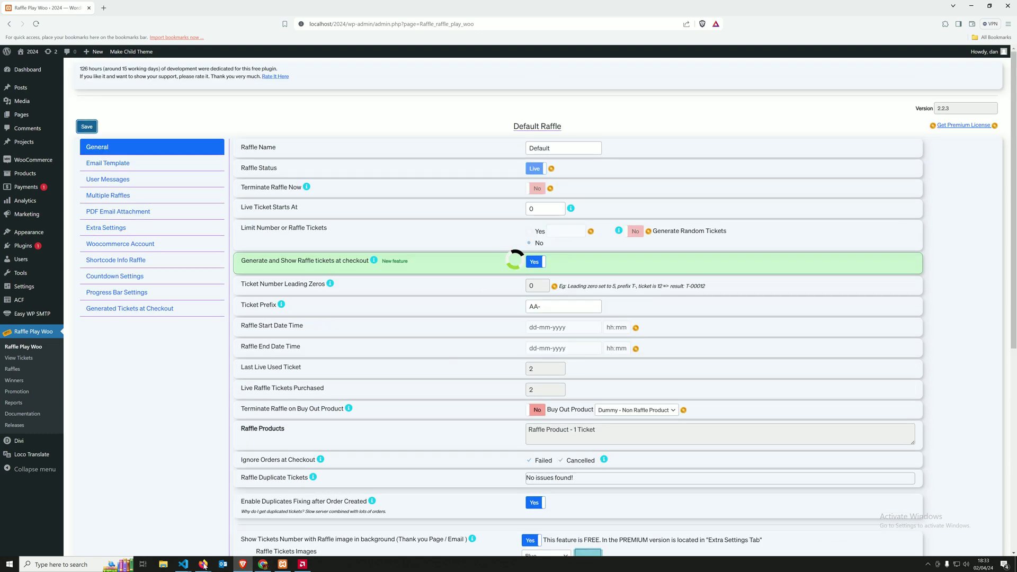
{"action": "left_click", "coordinate": [159, 530]}
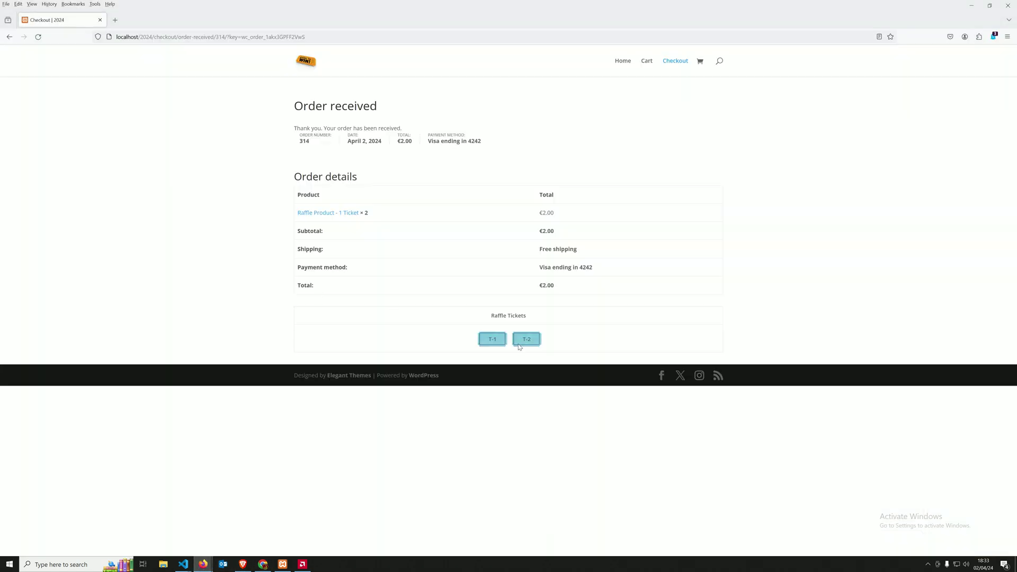
{"action": "left_click", "coordinate": [38, 37]}
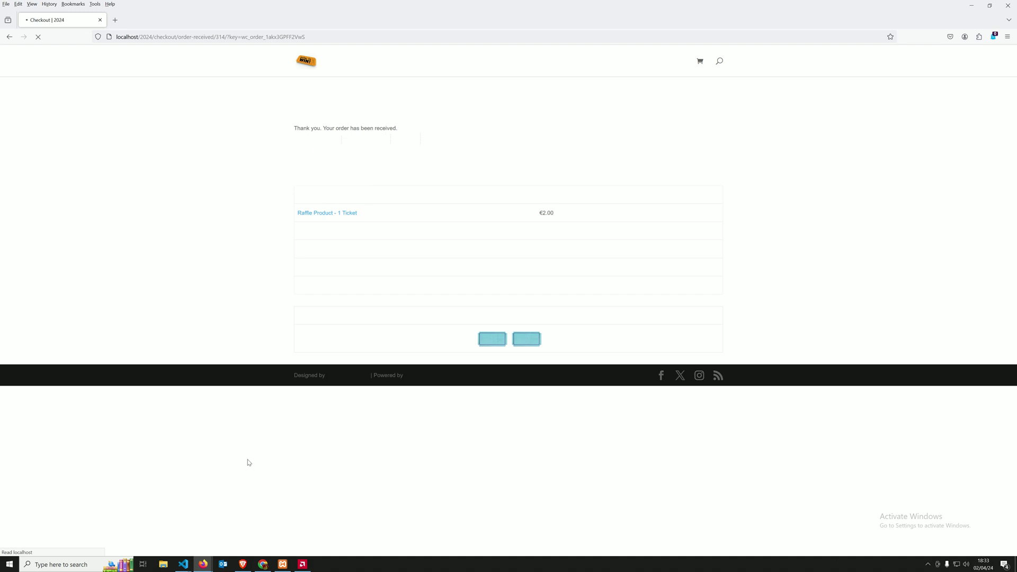
Step: Set Raffle Tickets Images to Gold and save the Raffle Play Woo settings
{"action": "left_click", "coordinate": [242, 565]}
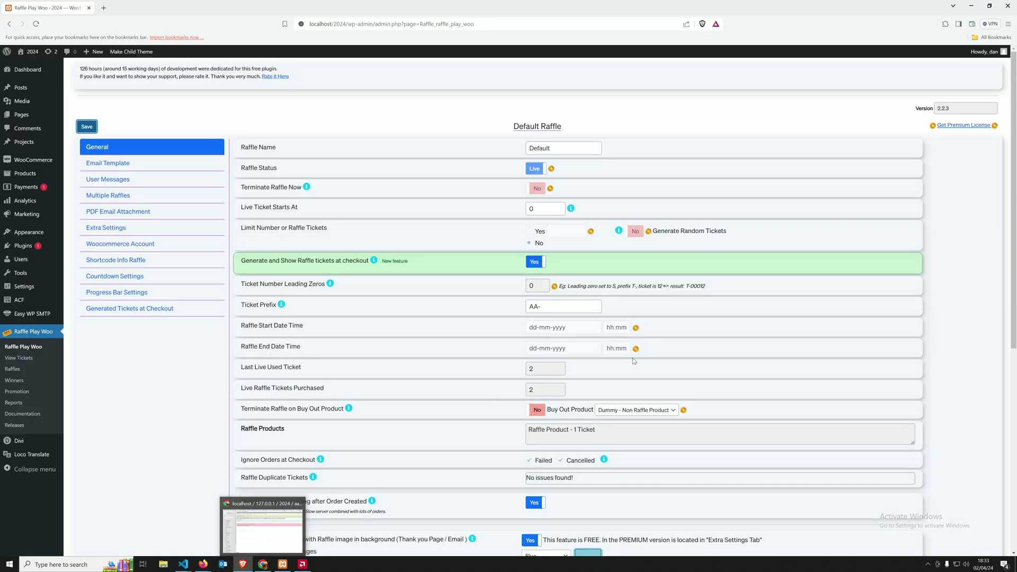
{"action": "scroll", "coordinate": [619, 348], "scroll_direction": "down", "scroll_amount": 3}
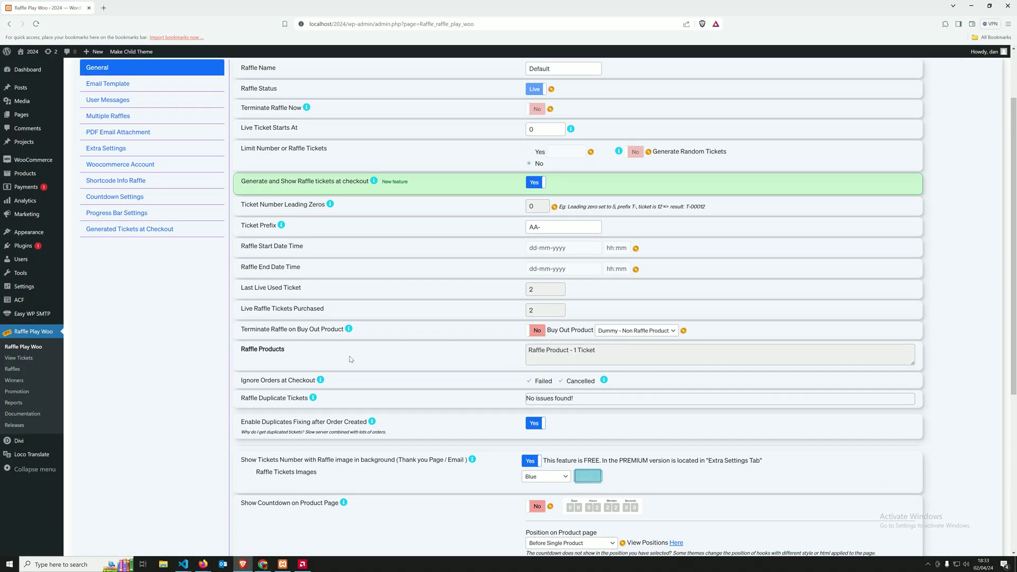
{"action": "left_click_drag", "start_coordinate": [596, 350], "coordinate": [520, 358]}
{"action": "left_click", "coordinate": [487, 353]}
{"action": "scroll", "coordinate": [559, 395], "scroll_direction": "down", "scroll_amount": 2}
{"action": "left_click", "coordinate": [559, 396]}
{"action": "left_click", "coordinate": [404, 376]}
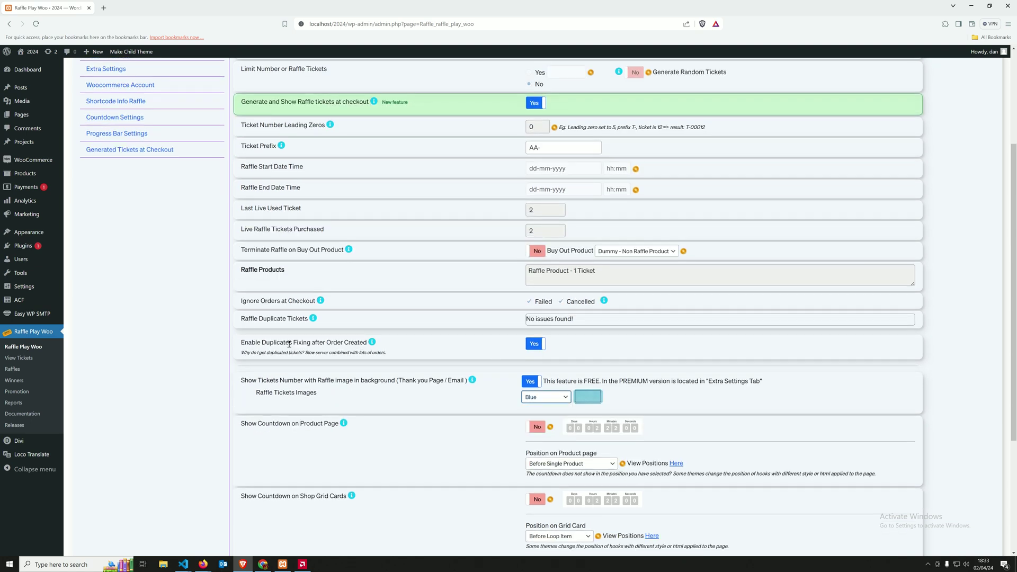
{"action": "scroll", "coordinate": [117, 202], "scroll_direction": "up", "scroll_amount": 3}
{"action": "left_click", "coordinate": [86, 126]}
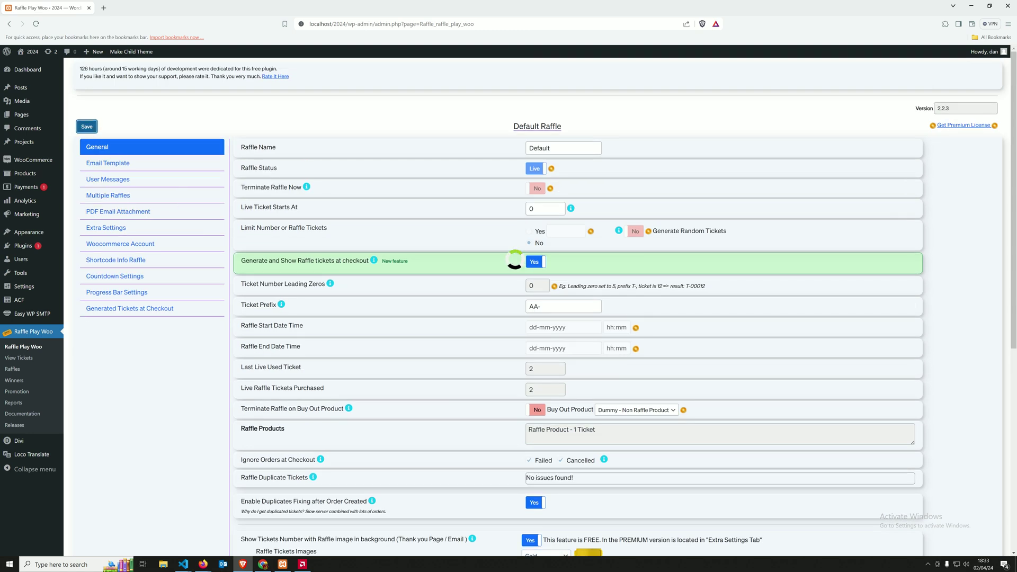
{"action": "mouse_move", "coordinate": [210, 566]}
{"action": "left_click", "coordinate": [239, 524]}
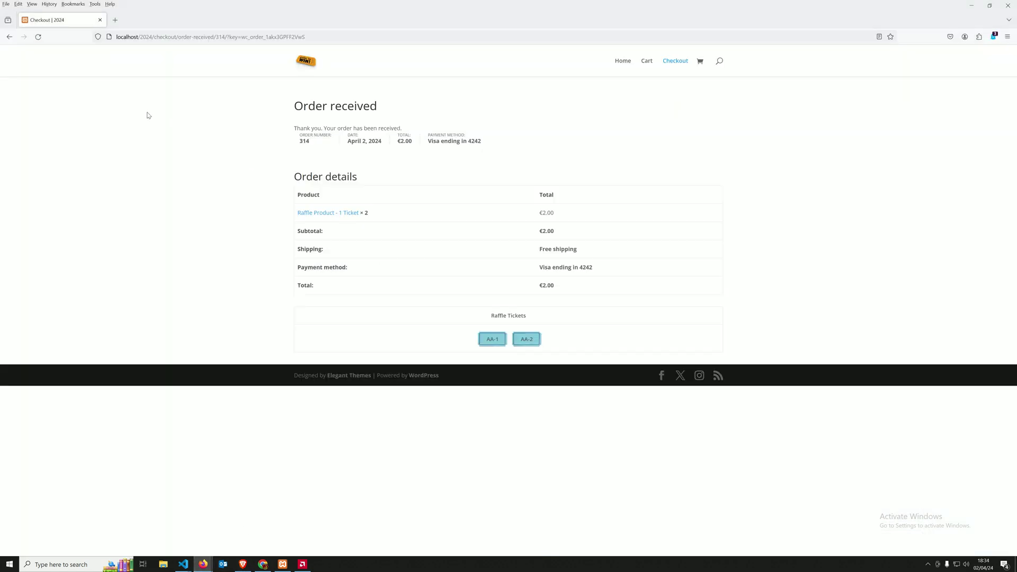
Step: Reload the order page and highlight the gold AA-1 and AA-2 tickets under Raffle Tickets
{"action": "left_click", "coordinate": [37, 37]}
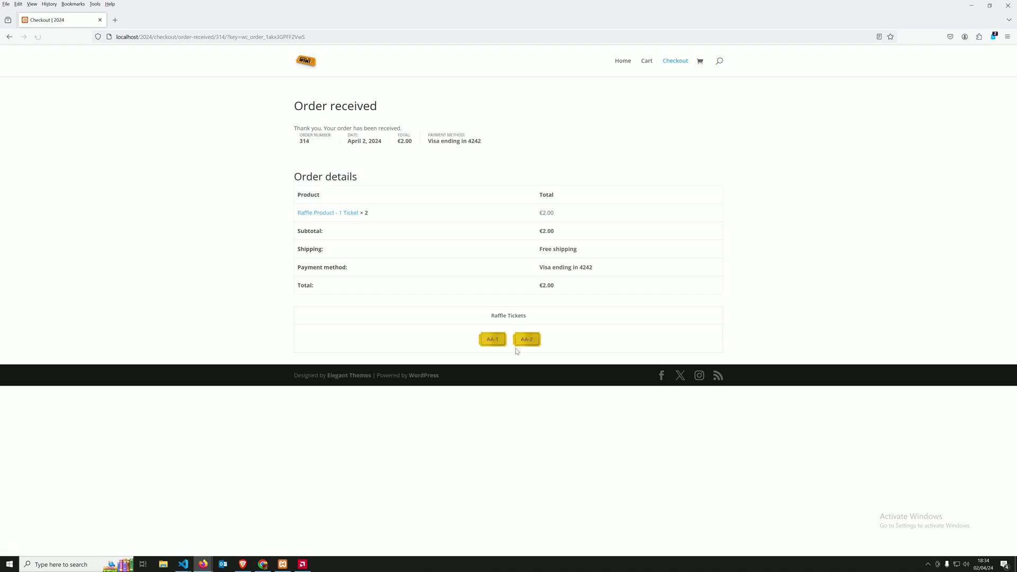
{"action": "left_click_drag", "start_coordinate": [471, 325], "coordinate": [532, 341]}
{"action": "left_click", "coordinate": [494, 344]}
{"action": "left_click", "coordinate": [502, 343]}
{"action": "left_click", "coordinate": [475, 328]}
{"action": "left_click_drag", "start_coordinate": [366, 251], "coordinate": [511, 286]}
{"action": "left_click", "coordinate": [243, 565]}
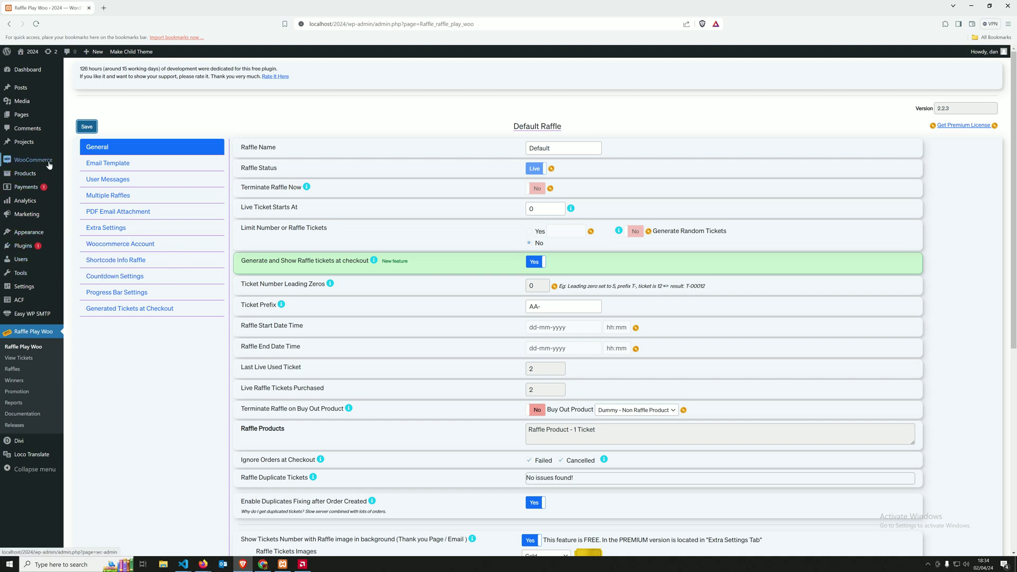
{"action": "mouse_move", "coordinate": [43, 165]}
{"action": "left_click", "coordinate": [83, 173]}
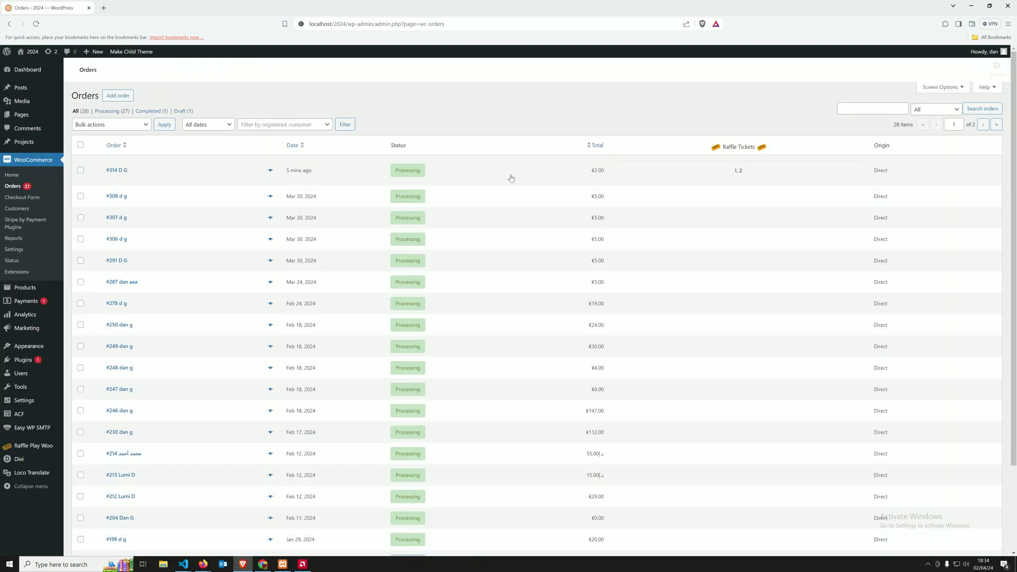
{"action": "triple_click", "coordinate": [738, 175]}
{"action": "left_click", "coordinate": [717, 174]}
{"action": "left_click", "coordinate": [126, 171]}
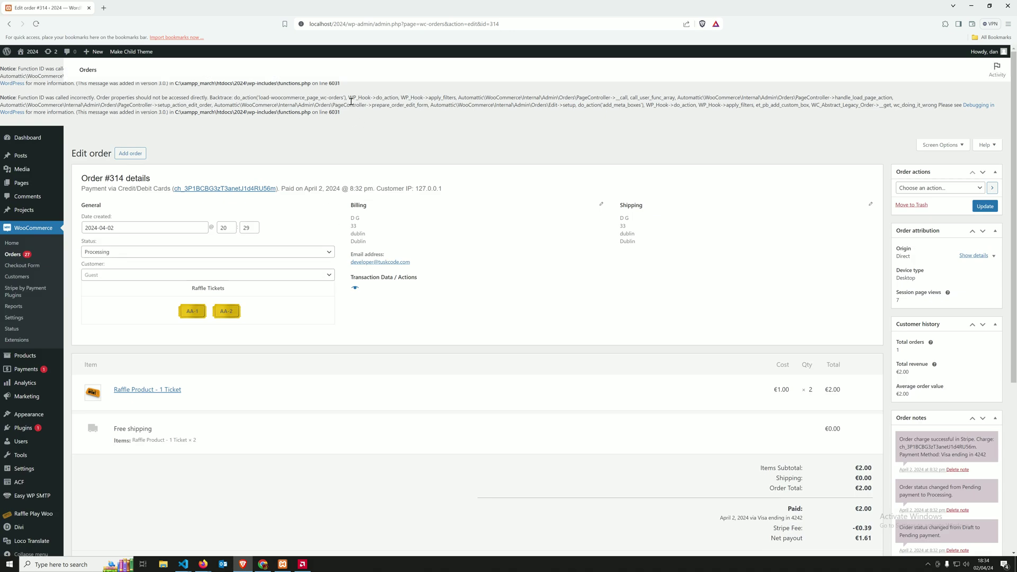
{"action": "left_click_drag", "start_coordinate": [178, 290], "coordinate": [262, 314]}
{"action": "left_click", "coordinate": [173, 290]}
{"action": "left_click", "coordinate": [39, 518]}
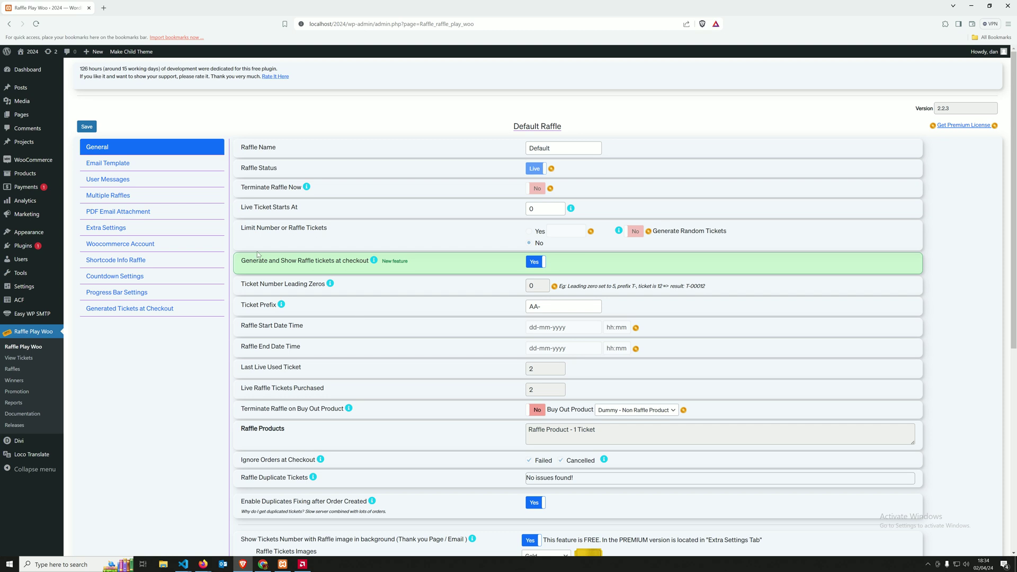
Step: In the Email Template tab, add 'Raffle' to the Header Text and save
{"action": "scroll", "coordinate": [382, 339], "scroll_direction": "down", "scroll_amount": 3}
{"action": "scroll", "coordinate": [382, 339], "scroll_direction": "up", "scroll_amount": 3}
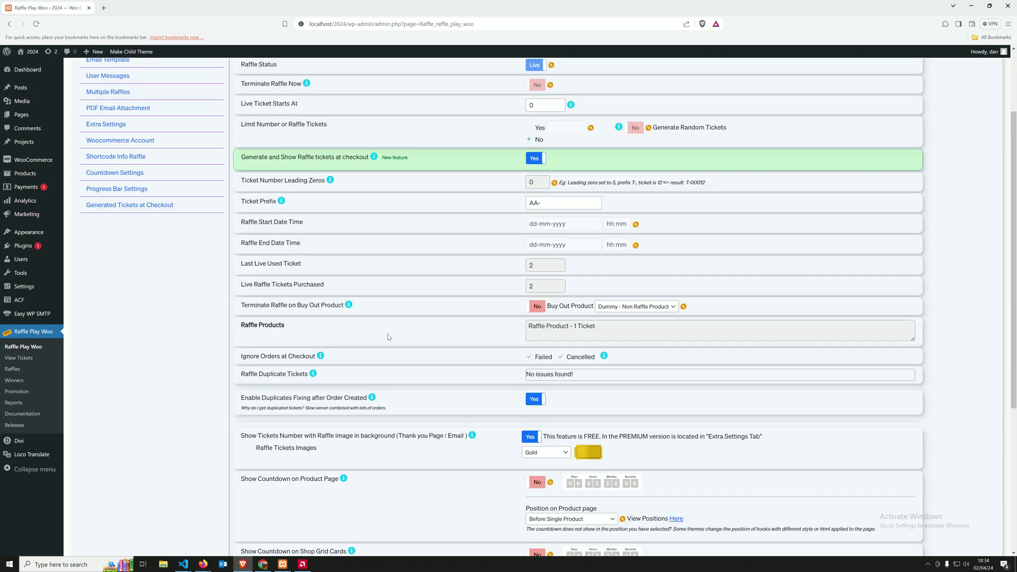
{"action": "left_click", "coordinate": [125, 163]}
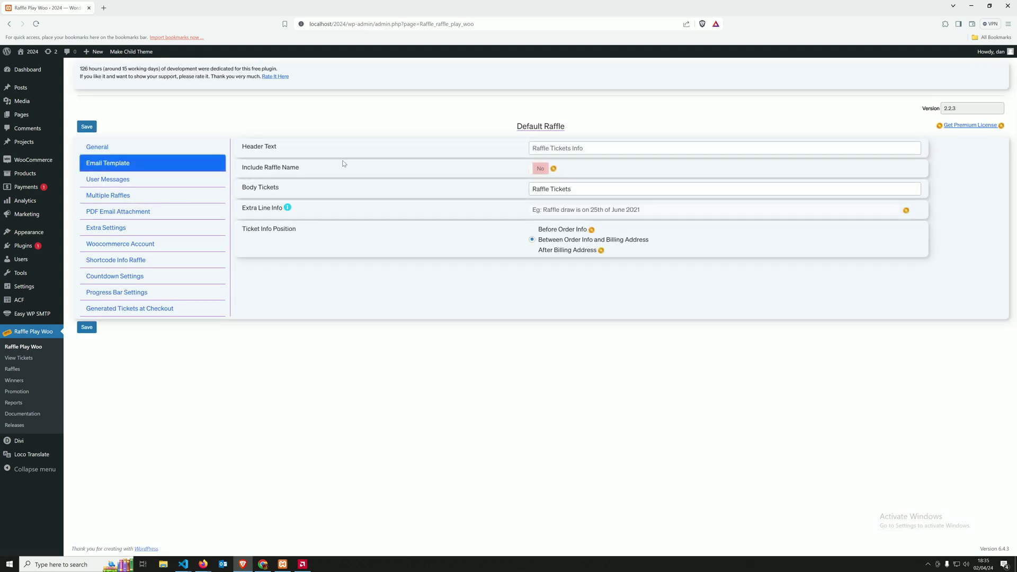
{"action": "left_click", "coordinate": [573, 148]}
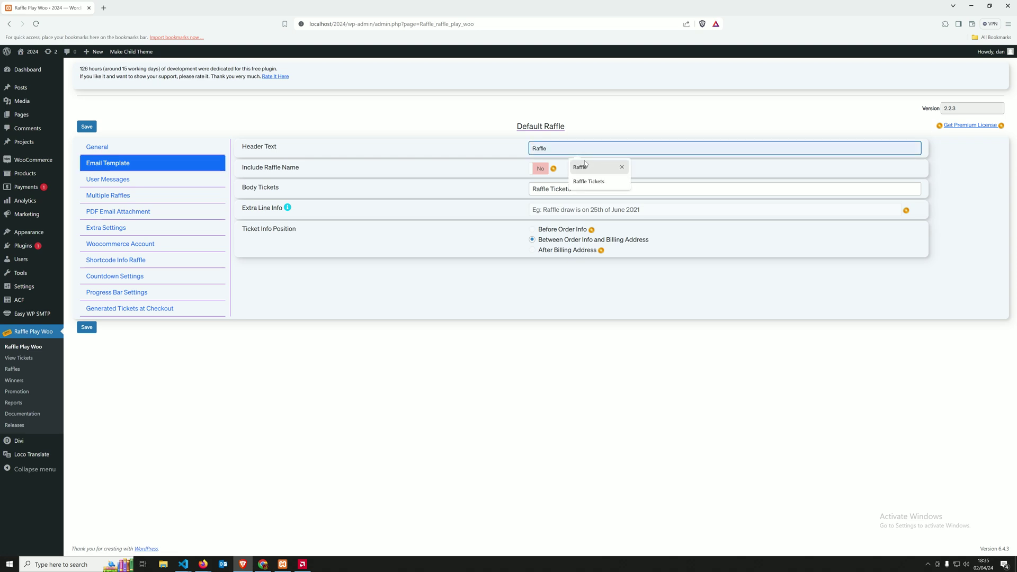
{"action": "left_click_drag", "start_coordinate": [258, 147], "coordinate": [339, 153]}
{"action": "left_click", "coordinate": [560, 145]}
{"action": "type", "text": "Raffle"}
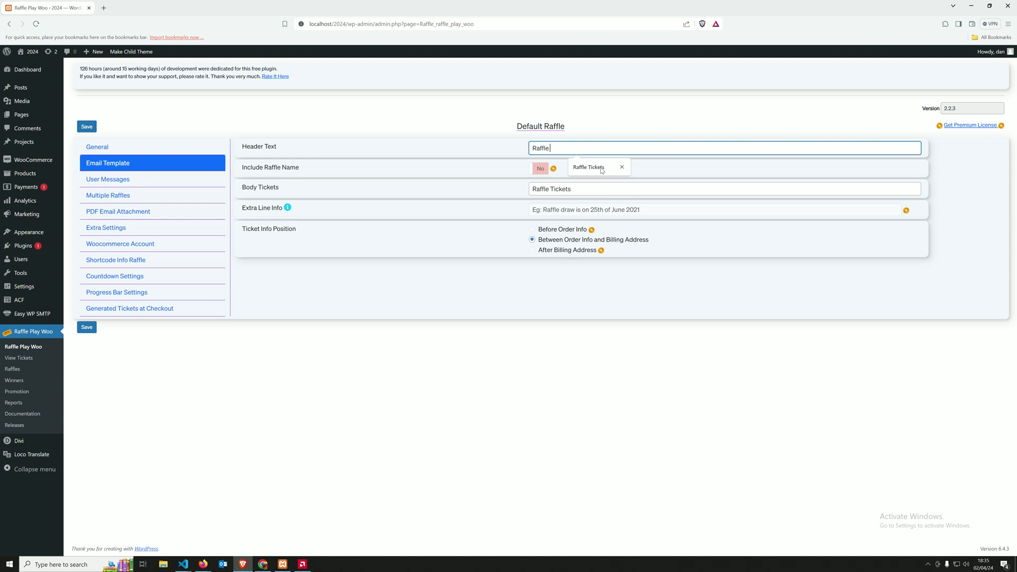
{"action": "left_click", "coordinate": [89, 328]}
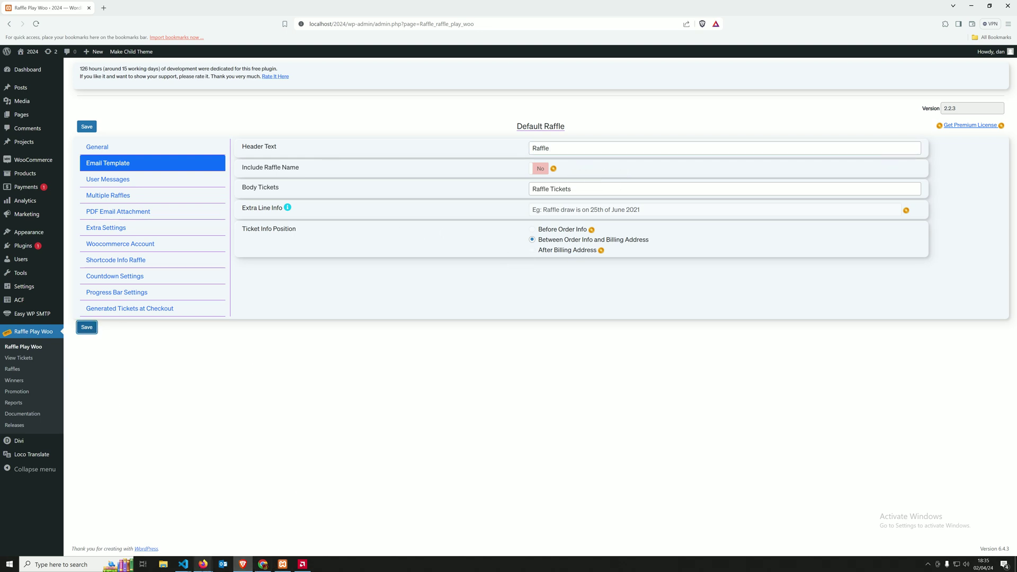
Step: Reload the order received page to review the ticket heading
{"action": "mouse_move", "coordinate": [203, 566]}
{"action": "left_click", "coordinate": [255, 522]}
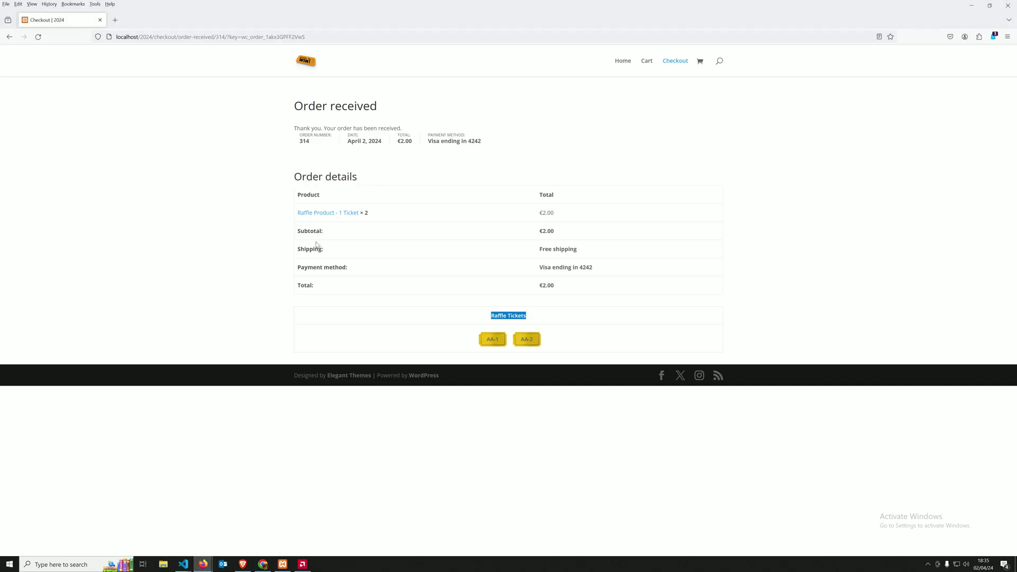
{"action": "left_click", "coordinate": [38, 37]}
{"action": "left_click", "coordinate": [551, 325]}
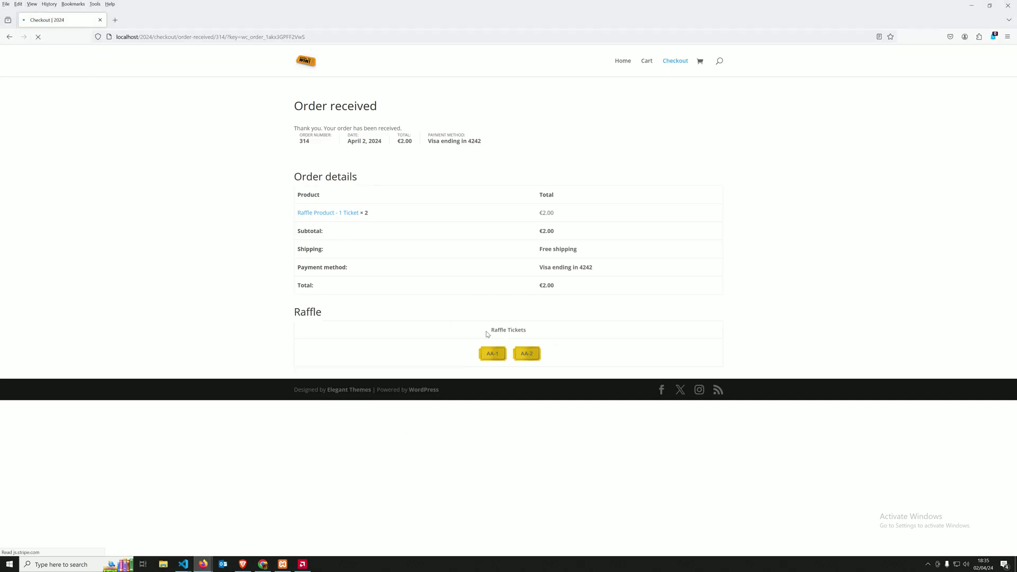
{"action": "left_click_drag", "start_coordinate": [295, 316], "coordinate": [308, 314]}
{"action": "left_click", "coordinate": [319, 313]}
Step: Replace the Body Tickets text with 'Your Tickets' and save the email template
{"action": "left_click", "coordinate": [245, 566]}
{"action": "left_click_drag", "start_coordinate": [579, 186], "coordinate": [483, 195]}
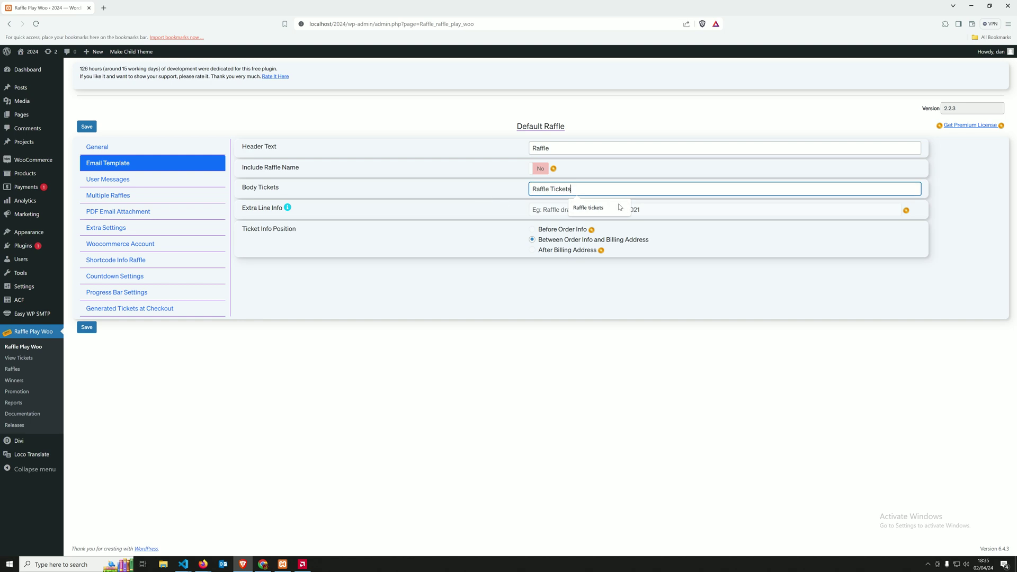
{"action": "left_click_drag", "start_coordinate": [571, 189], "coordinate": [510, 202]}
{"action": "type", "text": "Your Tickets"}
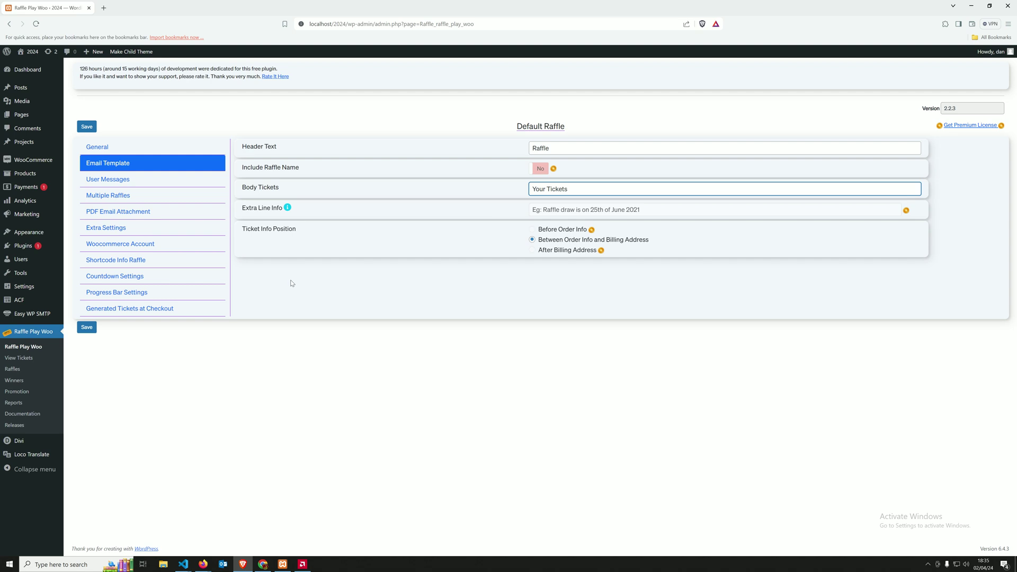
{"action": "left_click", "coordinate": [86, 328]}
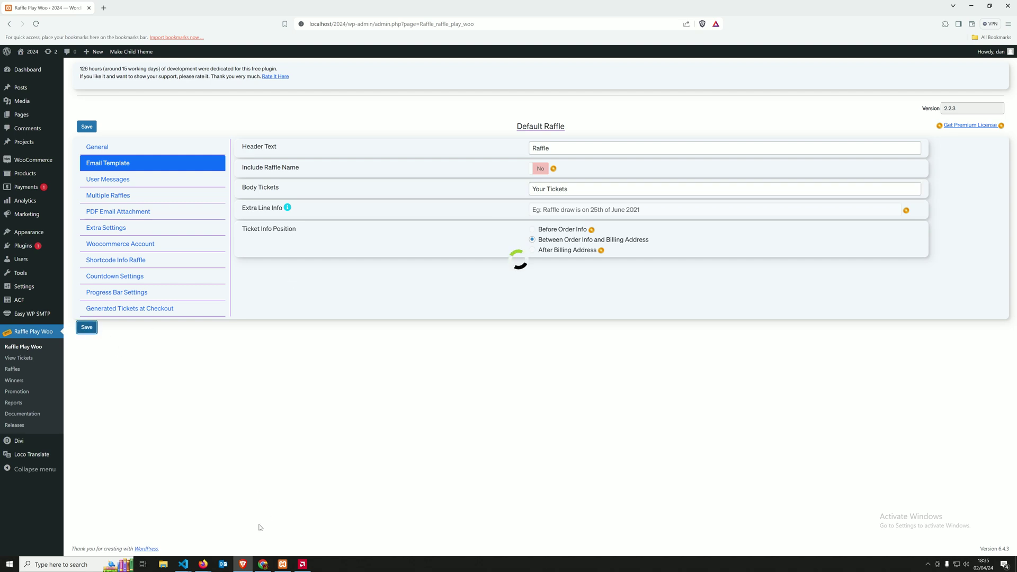
{"action": "left_click", "coordinate": [203, 565]}
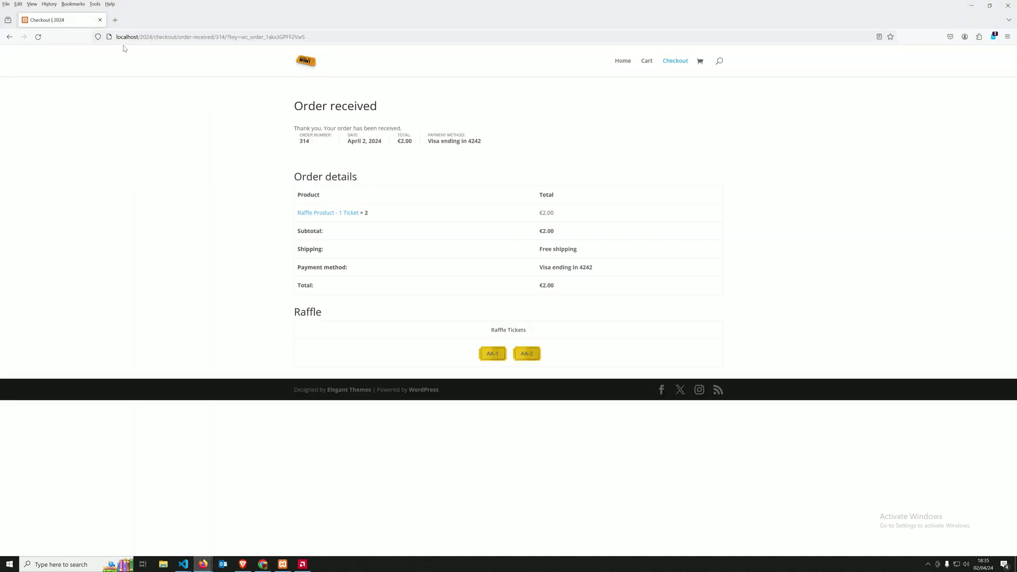
Step: Confirm the order page shows the 'Your Tickets' heading, then open the admin Products list
{"action": "left_click", "coordinate": [39, 38]}
{"action": "triple_click", "coordinate": [498, 331]}
{"action": "left_click", "coordinate": [392, 336]}
{"action": "mouse_move", "coordinate": [243, 566]}
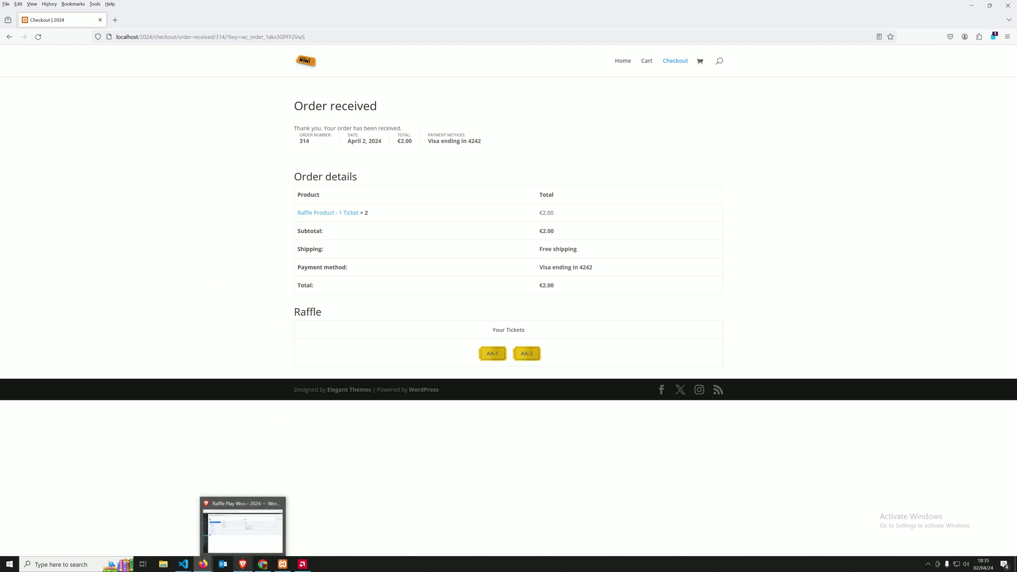
{"action": "left_click", "coordinate": [242, 565]}
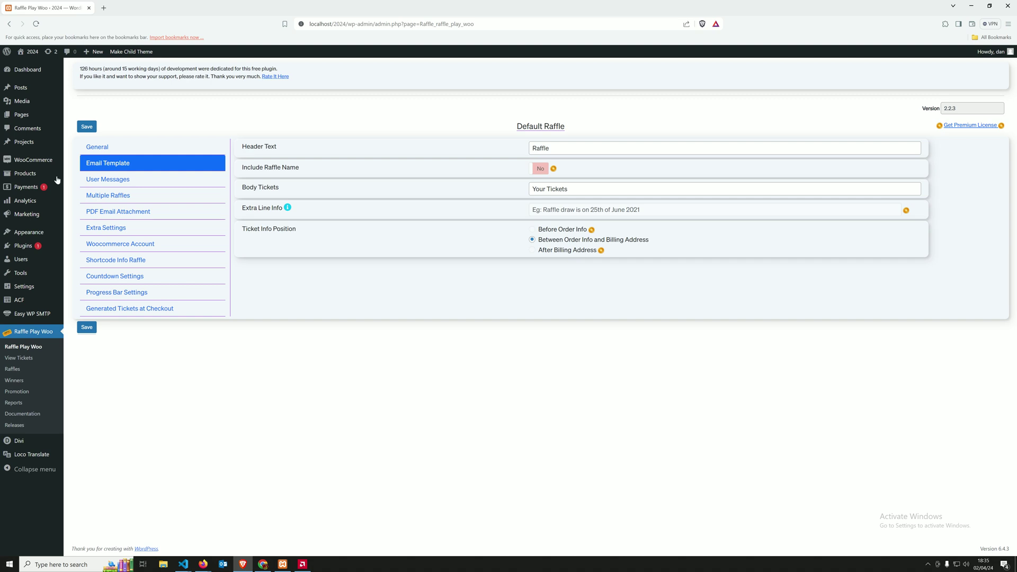
{"action": "left_click", "coordinate": [30, 177]}
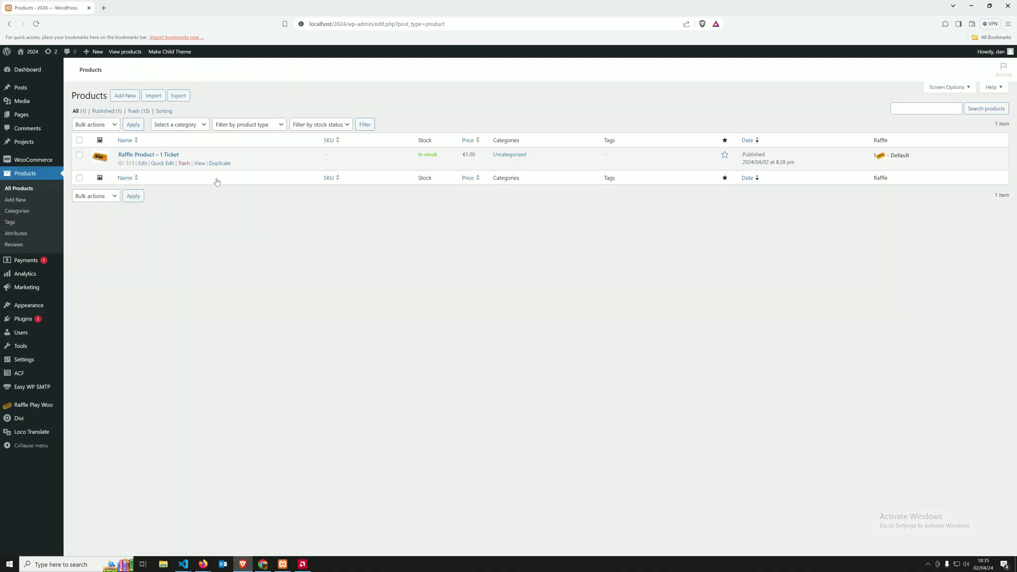
Step: Add a new virtual product 'Raffle Product - 3 Tickets' with regular price 5
{"action": "left_click", "coordinate": [125, 95]}
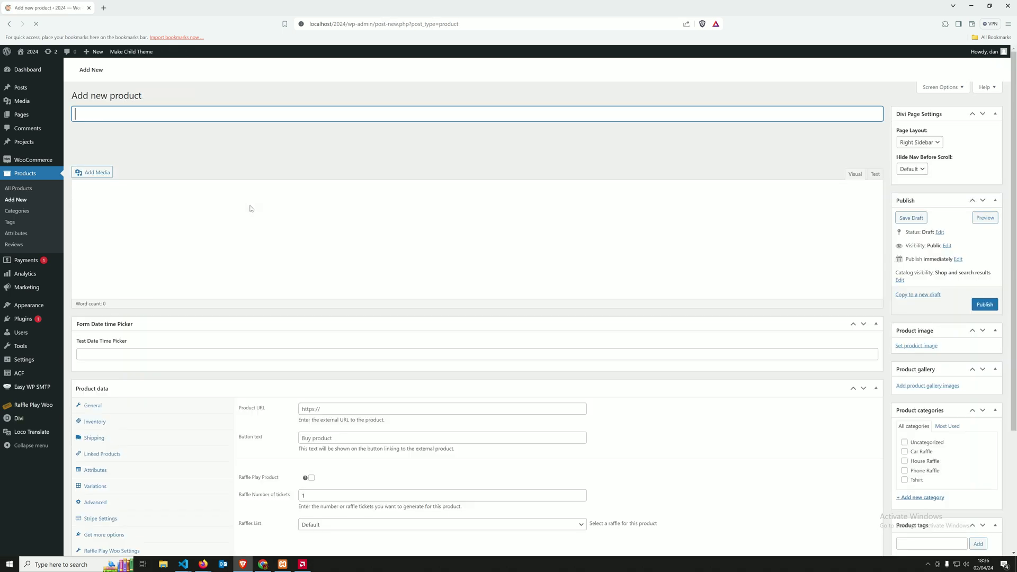
{"action": "type", "text": "Raff"}
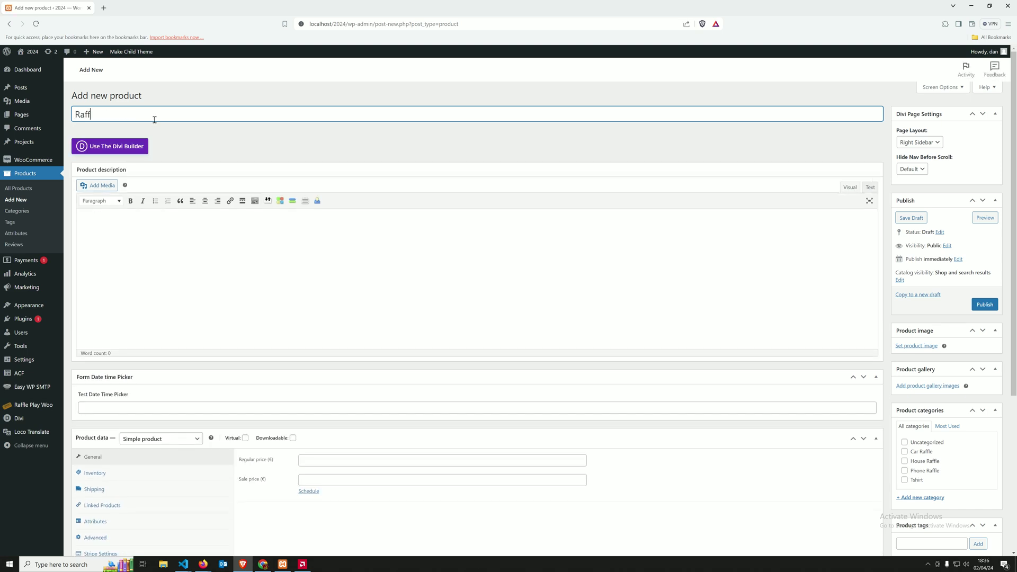
{"action": "type", "text": "le Product "}
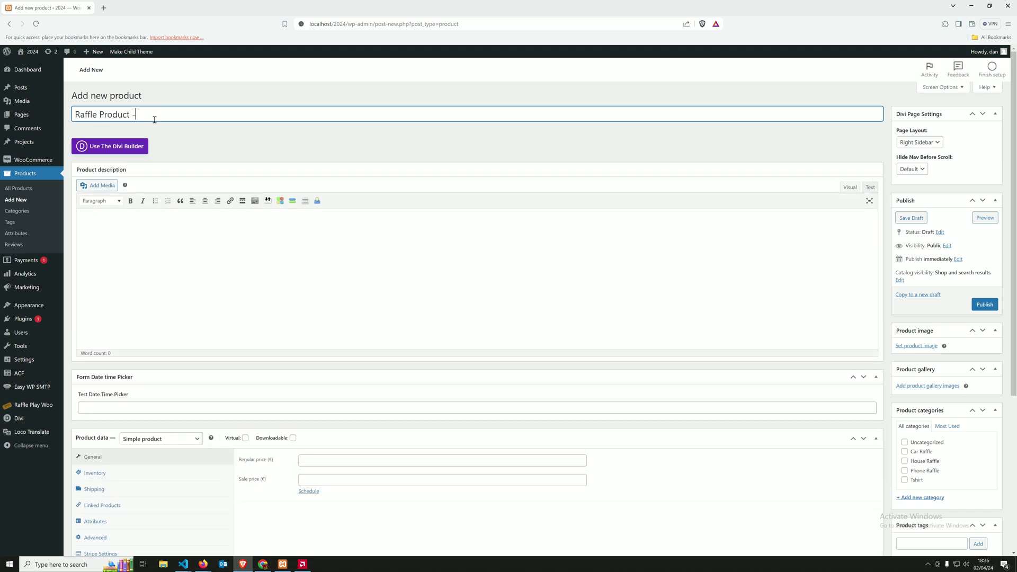
{"action": "type", "text": "- 3 Tickets"}
{"action": "scroll", "coordinate": [265, 318], "scroll_direction": "down", "scroll_amount": 3}
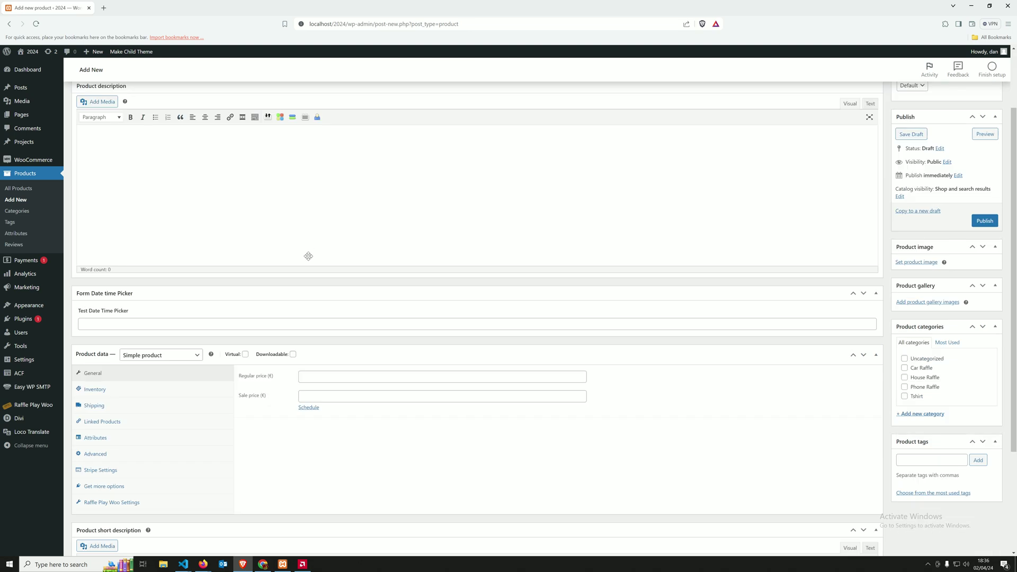
{"action": "left_click", "coordinate": [245, 318]}
{"action": "left_click", "coordinate": [332, 343]}
{"action": "left_click", "coordinate": [365, 370]}
Step: Make it a Raffle Play product with 3 tickets and a No Sidebar page layout
{"action": "left_click", "coordinate": [91, 451]}
{"action": "left_click", "coordinate": [312, 342]}
{"action": "key", "text": "Tab"}
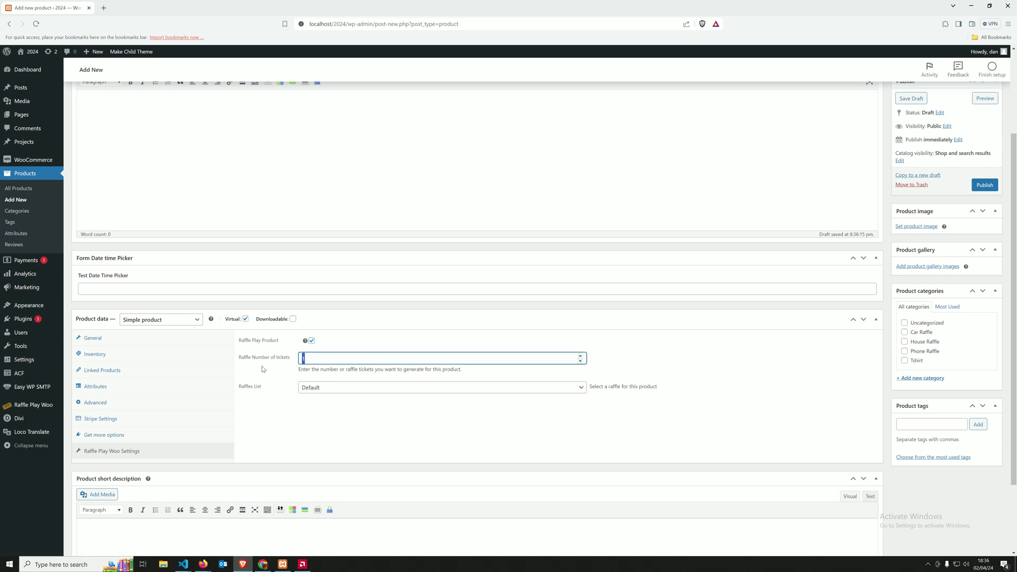
{"action": "type", "text": "3"}
{"action": "left_click", "coordinate": [277, 426]}
{"action": "scroll", "coordinate": [278, 427], "scroll_direction": "up", "scroll_amount": 3}
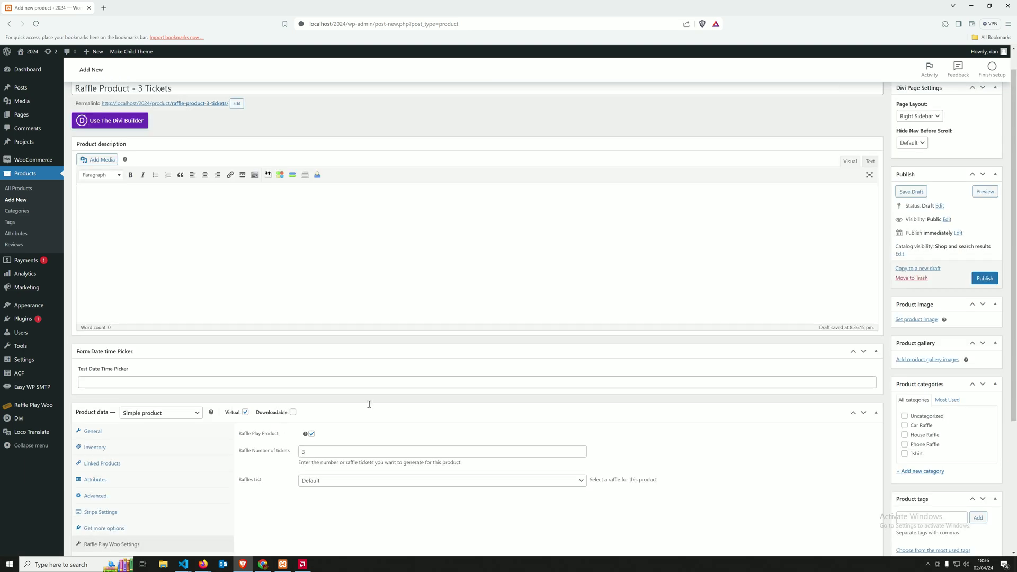
{"action": "left_click", "coordinate": [932, 148]}
{"action": "left_click", "coordinate": [914, 167]}
{"action": "left_click", "coordinate": [917, 346]}
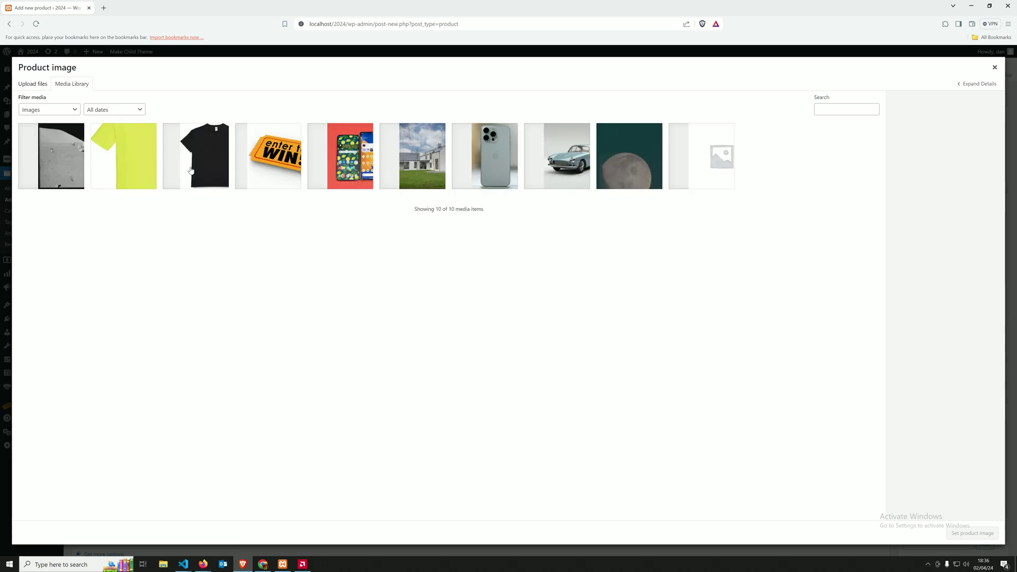
Step: Set the black T-shirt as the product image and publish the product
{"action": "left_click", "coordinate": [217, 164]}
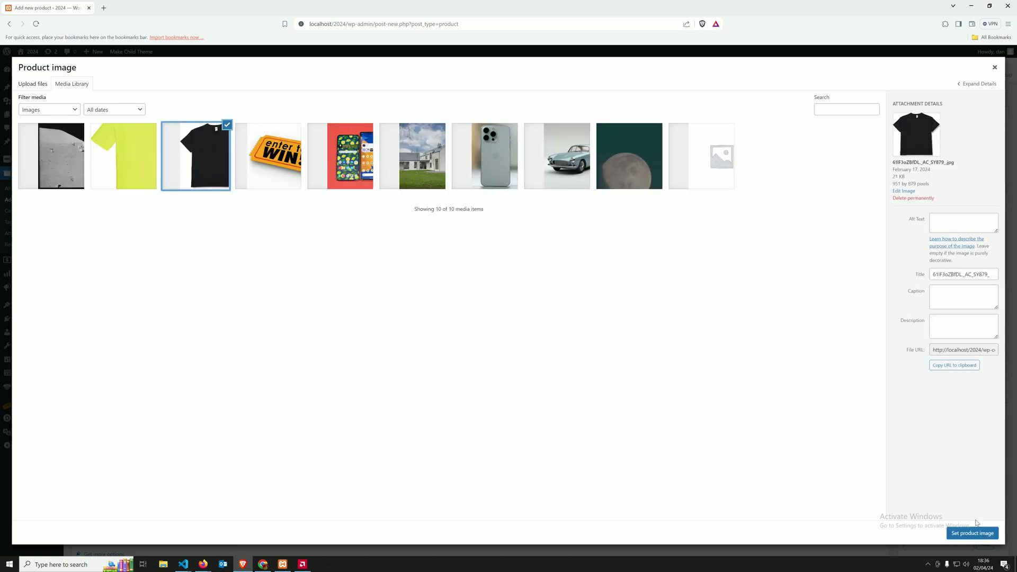
{"action": "left_click", "coordinate": [970, 535]}
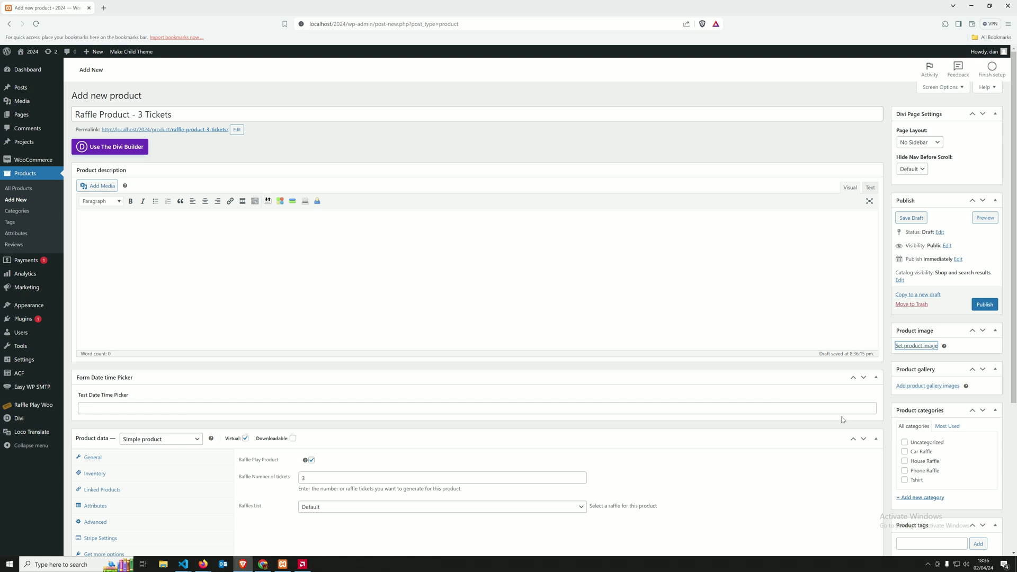
{"action": "scroll", "coordinate": [819, 424], "scroll_direction": "down", "scroll_amount": 4}
{"action": "scroll", "coordinate": [822, 421], "scroll_direction": "up", "scroll_amount": 4}
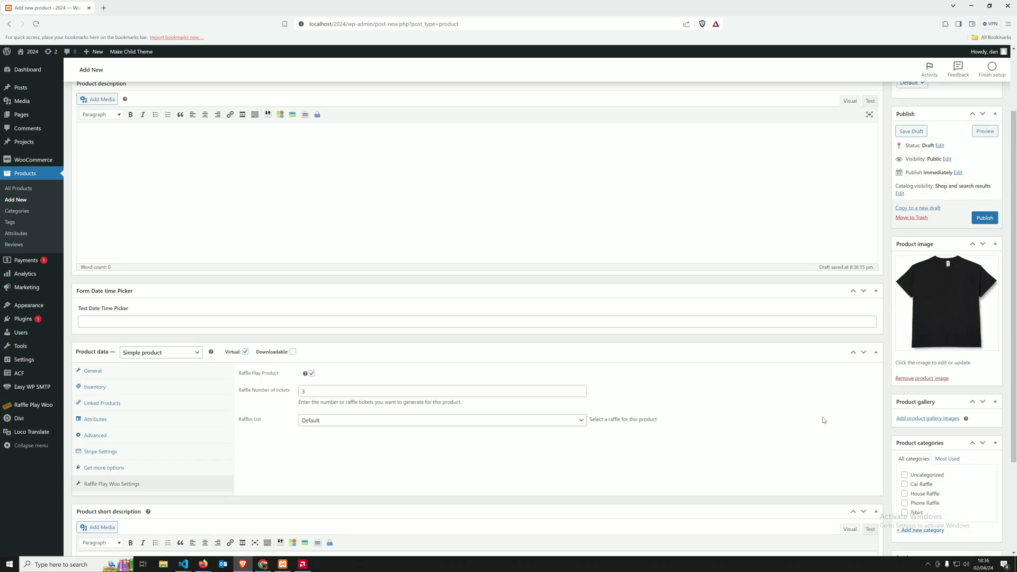
{"action": "left_click", "coordinate": [985, 302]}
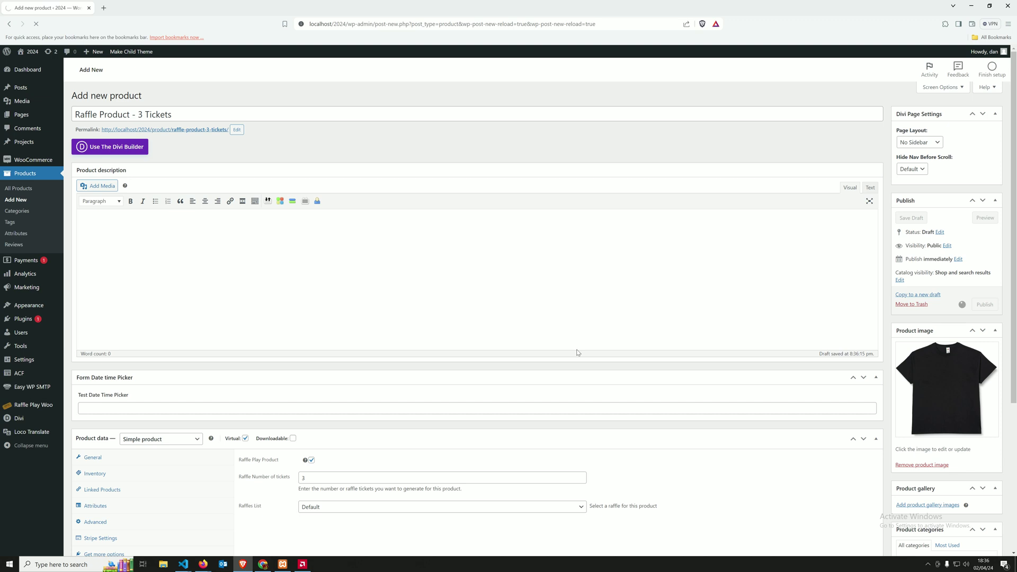
Step: Review the product type options unchanged and return to All Products
{"action": "scroll", "coordinate": [580, 366], "scroll_direction": "down", "scroll_amount": 2}
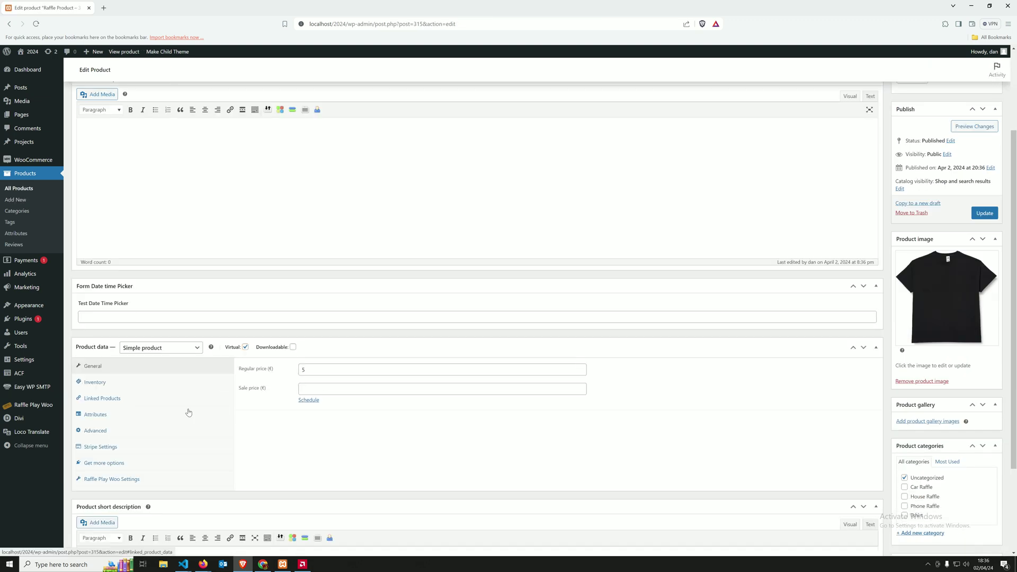
{"action": "left_click", "coordinate": [174, 350]}
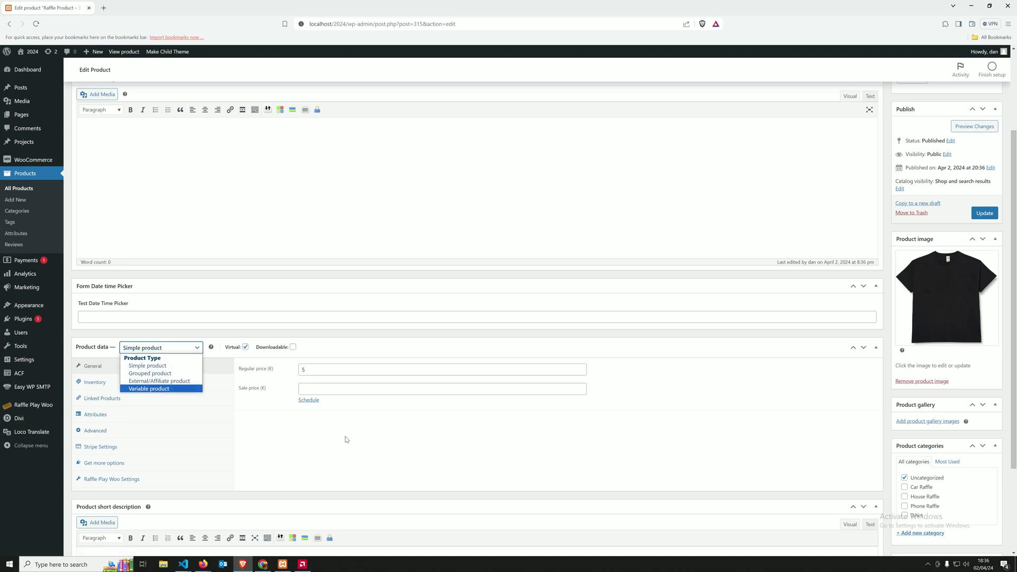
{"action": "left_click", "coordinate": [413, 306]}
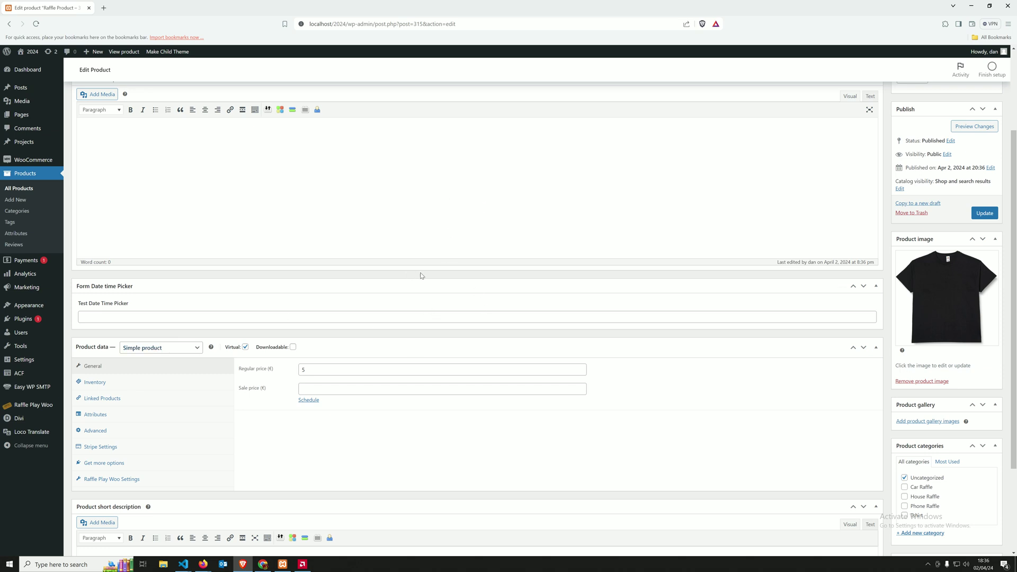
{"action": "scroll", "coordinate": [364, 398], "scroll_direction": "up", "scroll_amount": 3}
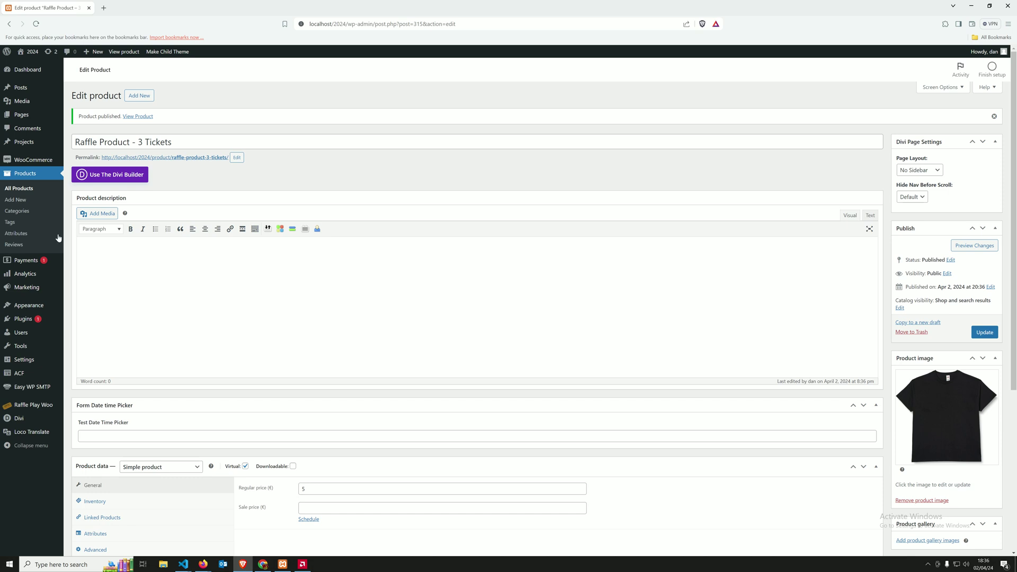
{"action": "left_click", "coordinate": [19, 190]}
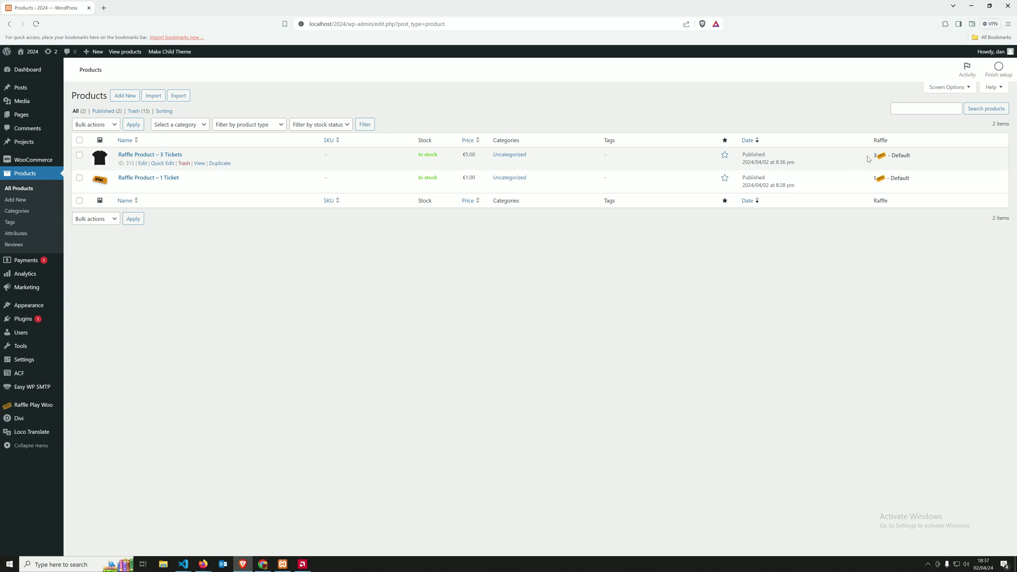
Step: Check the new product's ticket count, then view both linked raffle products in Raffle Play Woo settings
{"action": "left_click_drag", "start_coordinate": [868, 157], "coordinate": [896, 157]}
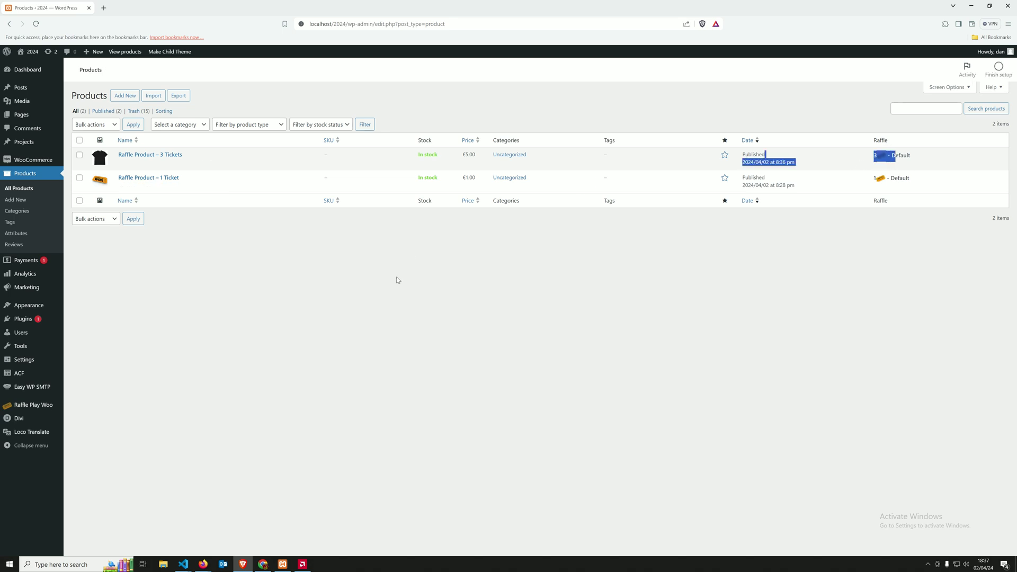
{"action": "left_click", "coordinate": [110, 376]}
{"action": "left_click", "coordinate": [37, 411]}
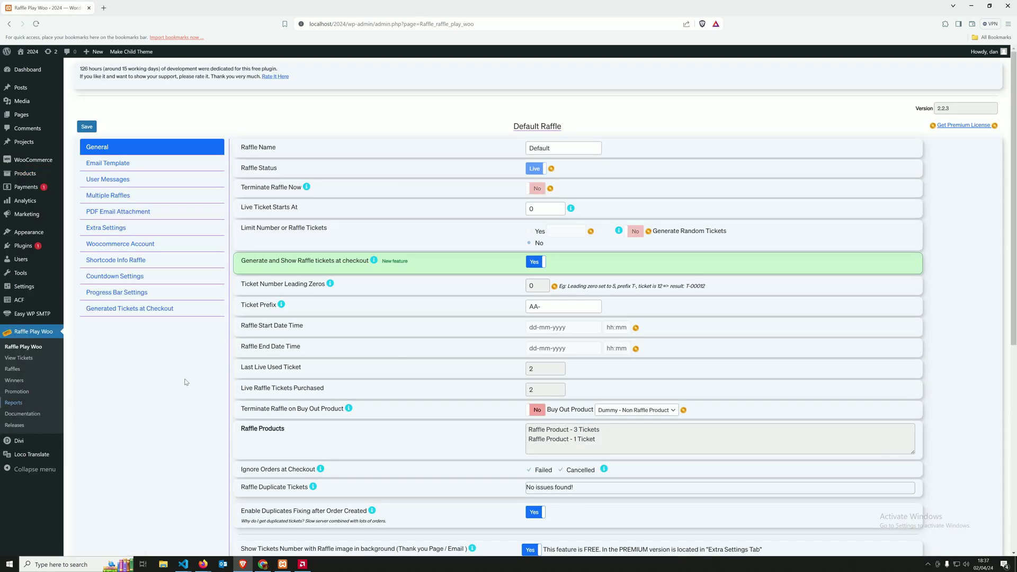
{"action": "left_click_drag", "start_coordinate": [594, 438], "coordinate": [532, 429]}
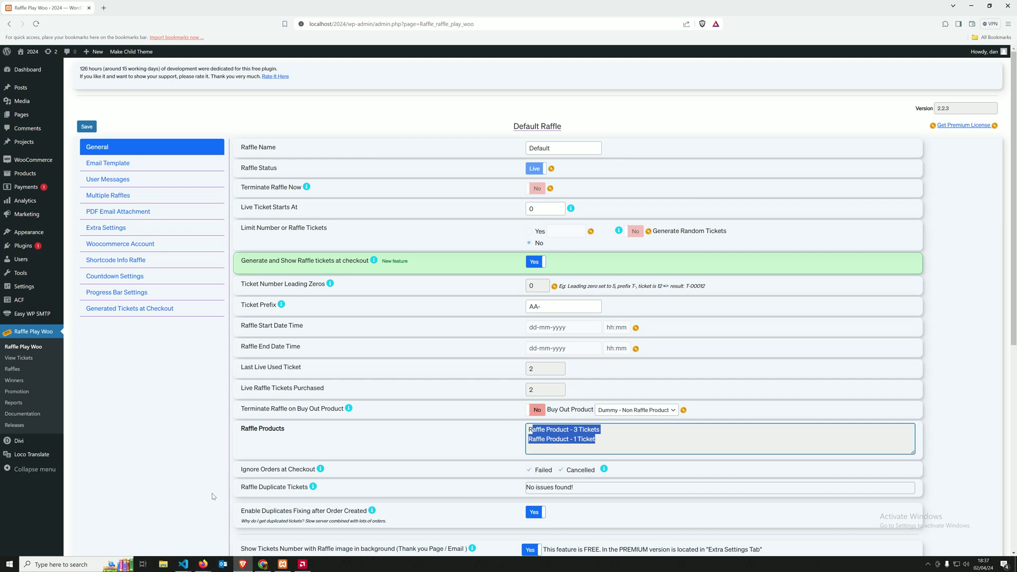
Step: From the shop home page, add Raffle Product – 3 Tickets and Raffle Product – 1 Ticket to the cart
{"action": "mouse_move", "coordinate": [203, 565]}
{"action": "mouse_move", "coordinate": [239, 531]}
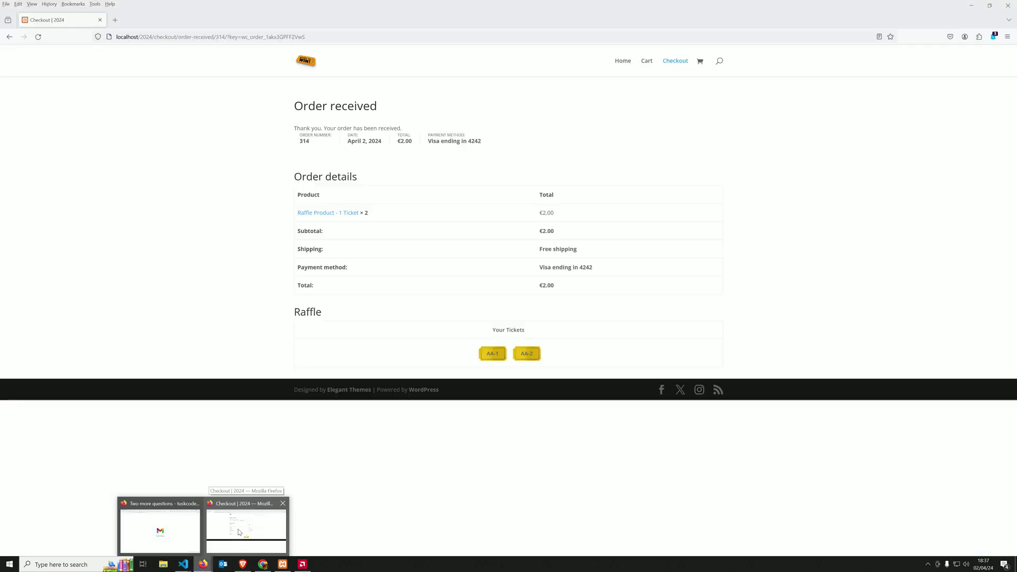
{"action": "left_click", "coordinate": [238, 530]}
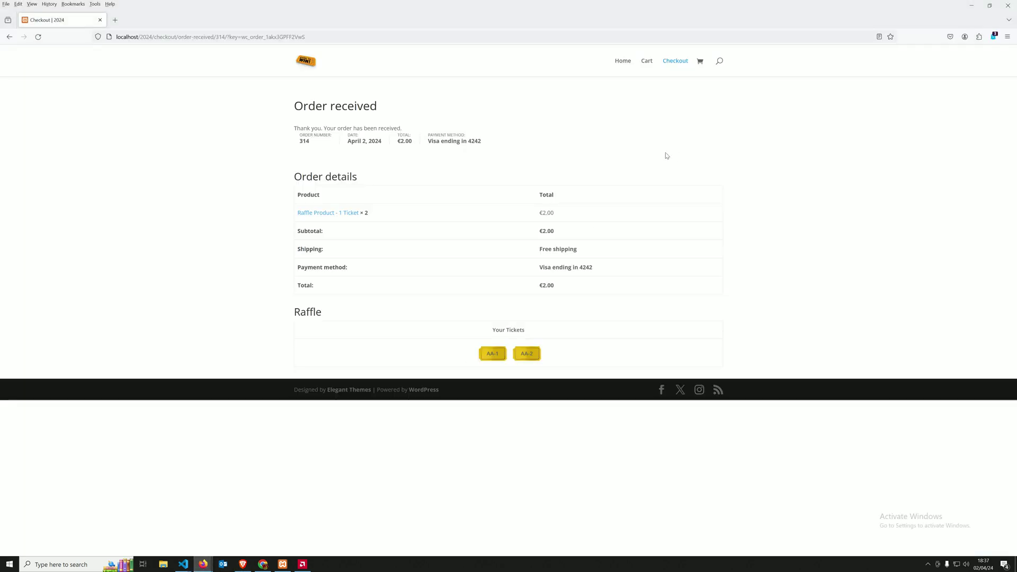
{"action": "left_click", "coordinate": [623, 63]}
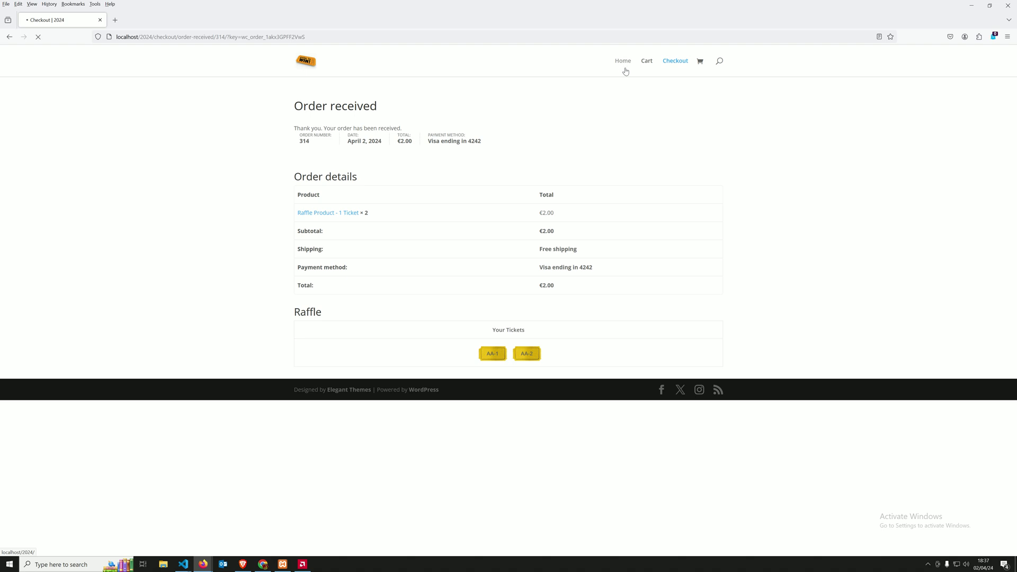
{"action": "left_click", "coordinate": [486, 197]}
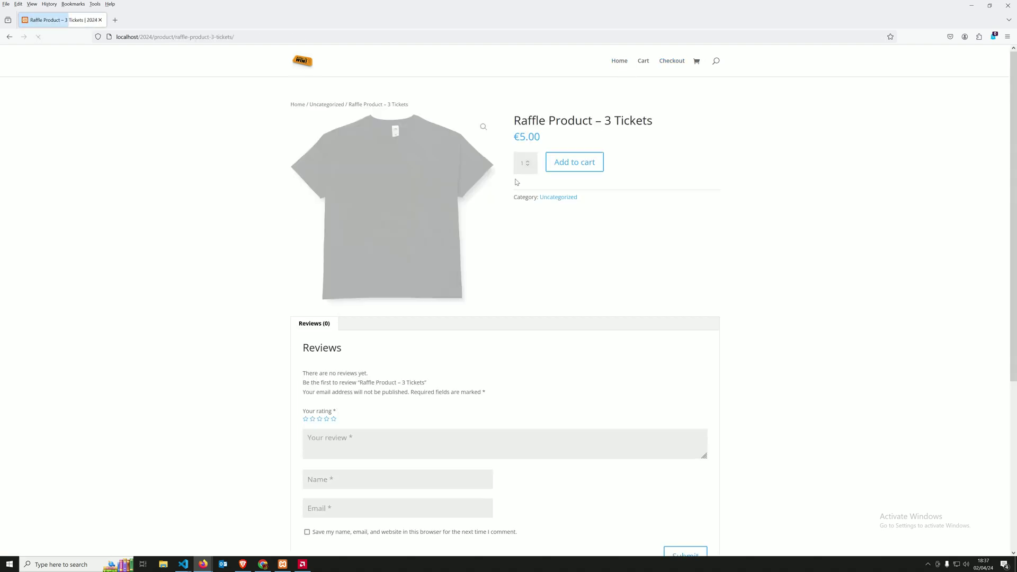
{"action": "left_click", "coordinate": [573, 165]}
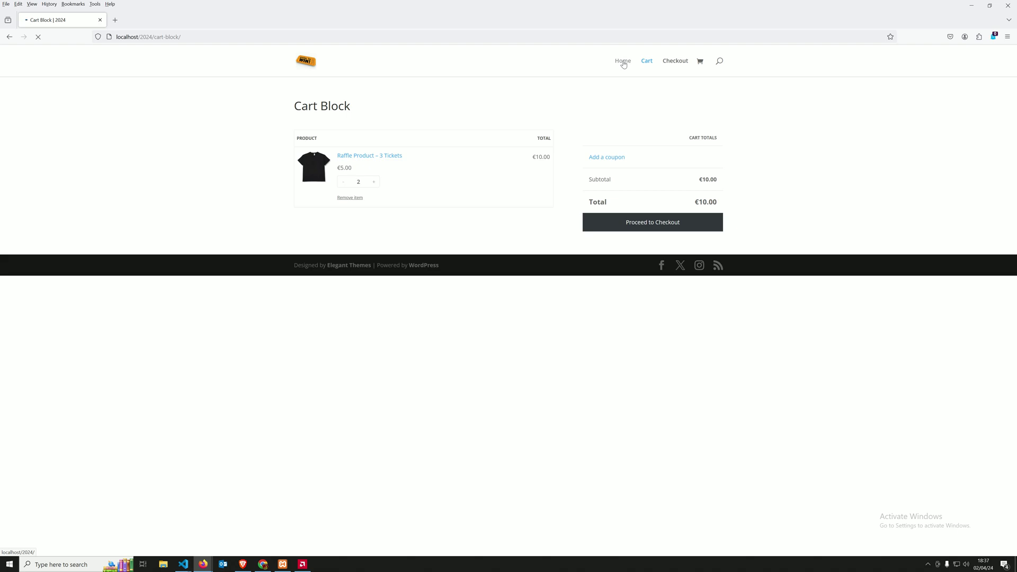
{"action": "left_click", "coordinate": [374, 178]}
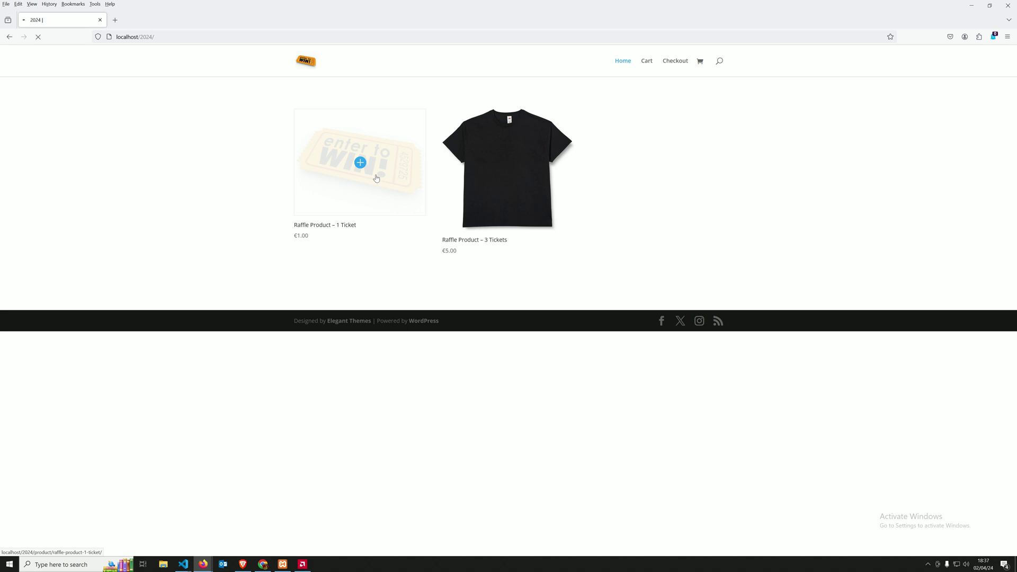
{"action": "left_click", "coordinate": [579, 162]}
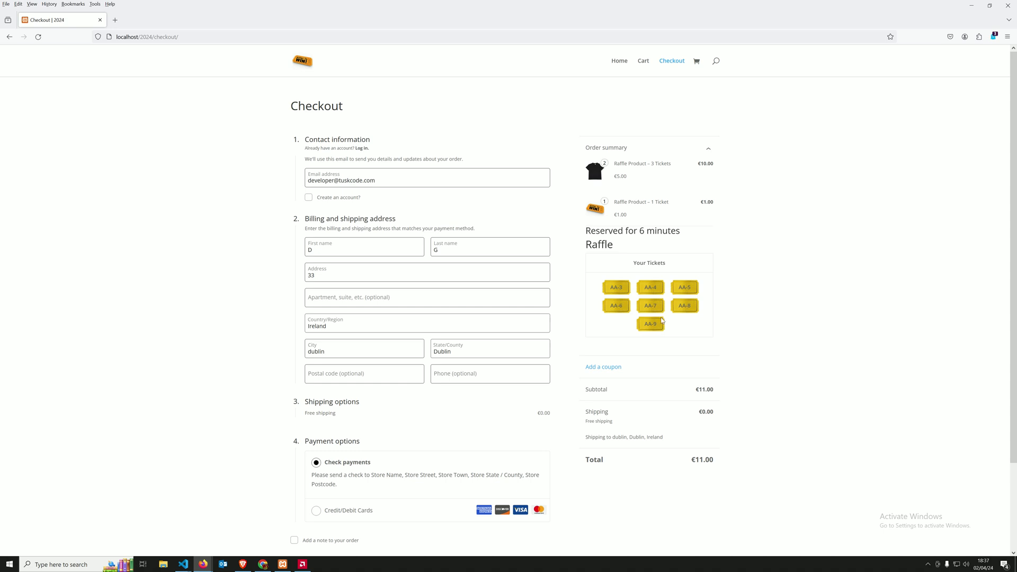
Step: Inspect the reserved ticket numbers AA-3 to AA-9 on the checkout page
{"action": "left_click_drag", "start_coordinate": [653, 323], "coordinate": [677, 341]}
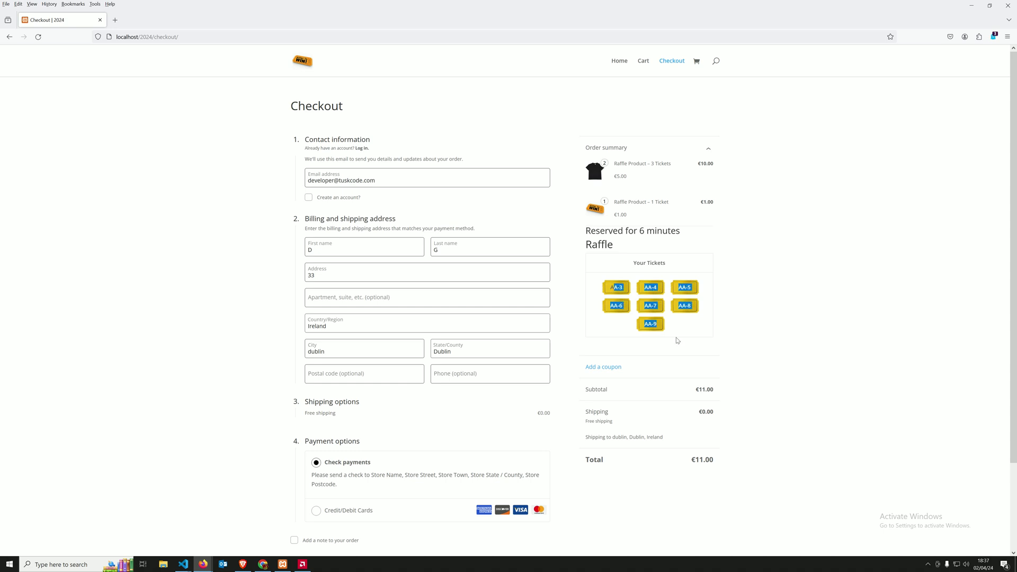
{"action": "left_click", "coordinate": [659, 326]}
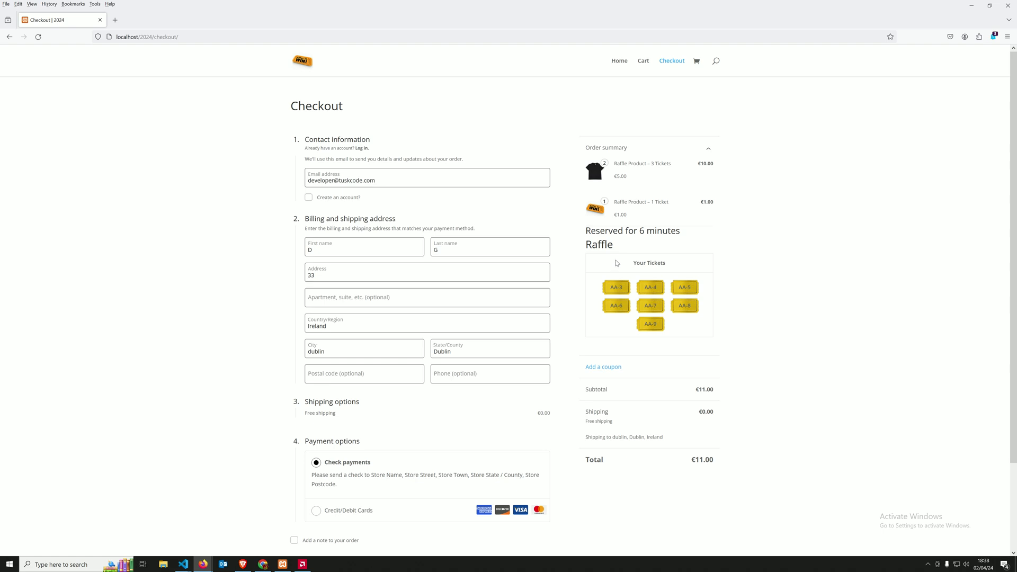
{"action": "scroll", "coordinate": [456, 374], "scroll_direction": "down", "scroll_amount": 3}
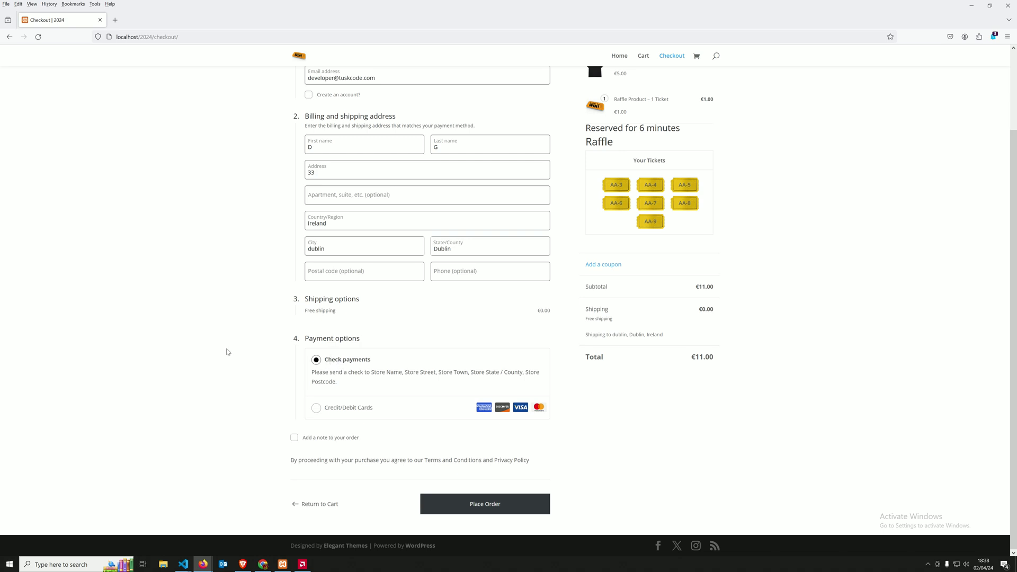
Step: Switch back to the Raffle Play Woo admin and open the Generated Tickets at Checkout settings
{"action": "left_click", "coordinate": [243, 564]}
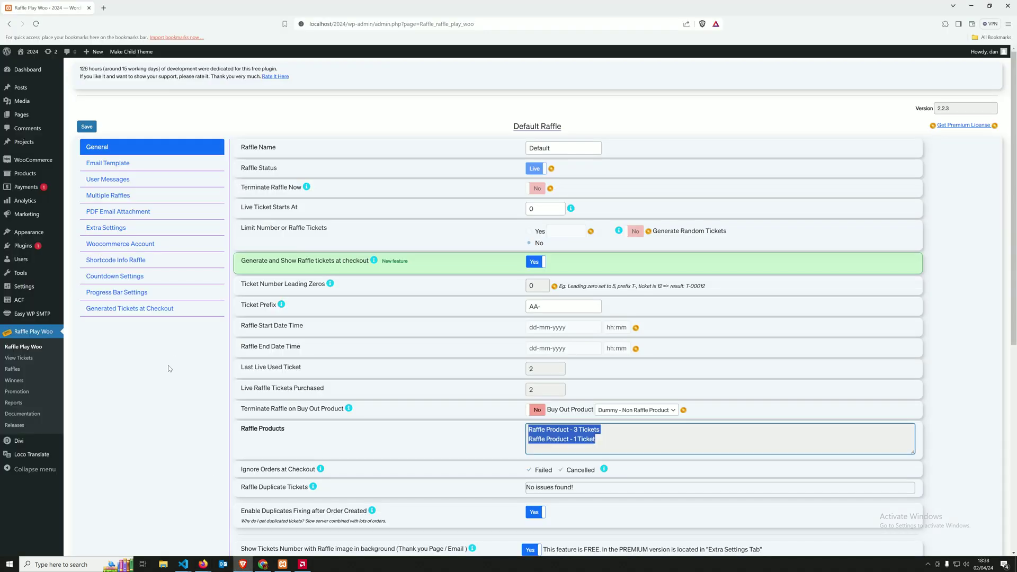
{"action": "left_click", "coordinate": [178, 369]}
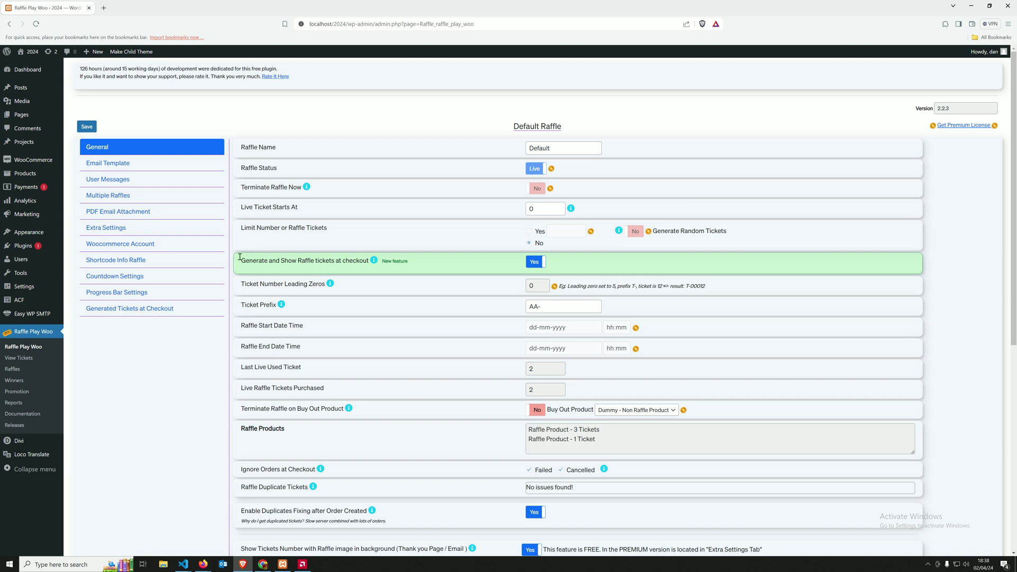
{"action": "left_click", "coordinate": [121, 310]}
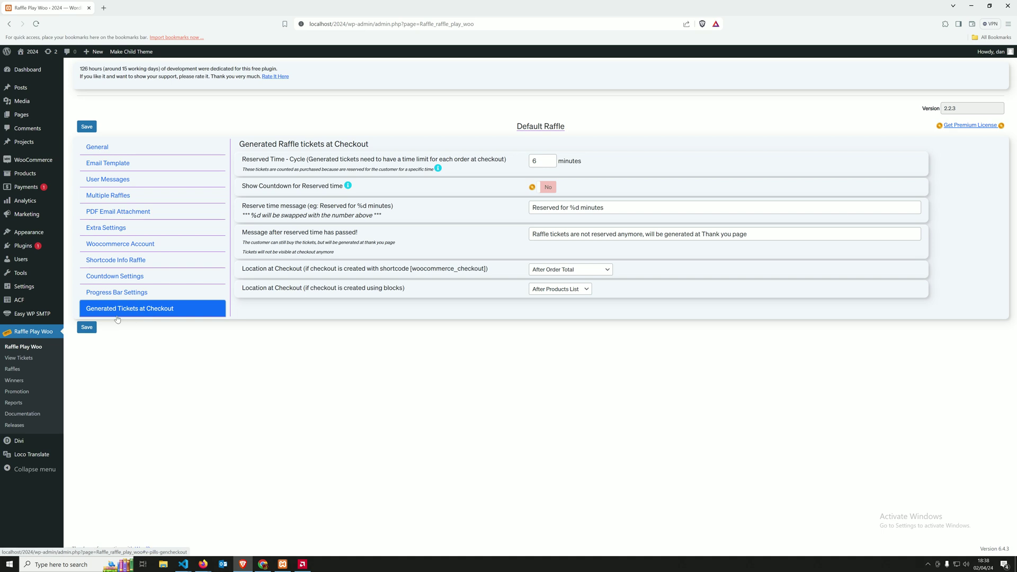
{"action": "left_click_drag", "start_coordinate": [245, 159], "coordinate": [269, 159]}
{"action": "left_click", "coordinate": [541, 162]}
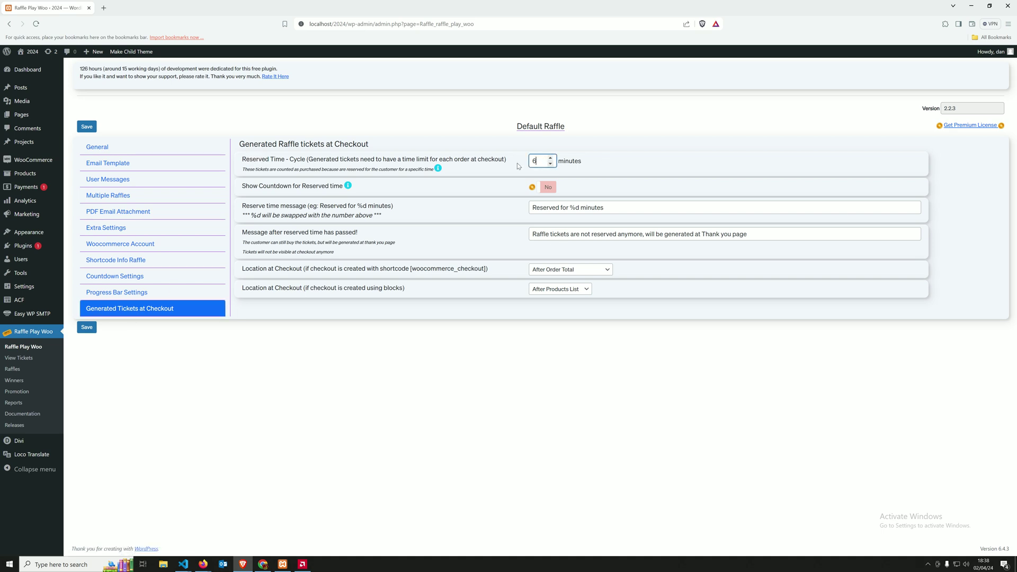
{"action": "left_click", "coordinate": [578, 161]}
{"action": "left_click_drag", "start_coordinate": [543, 162], "coordinate": [522, 166]}
{"action": "type", "text": "334"}
{"action": "key", "text": "BackSpace"}
{"action": "type", "text": "6"}
{"action": "left_click_drag", "start_coordinate": [391, 321], "coordinate": [388, 305]}
{"action": "left_click_drag", "start_coordinate": [259, 187], "coordinate": [345, 187]}
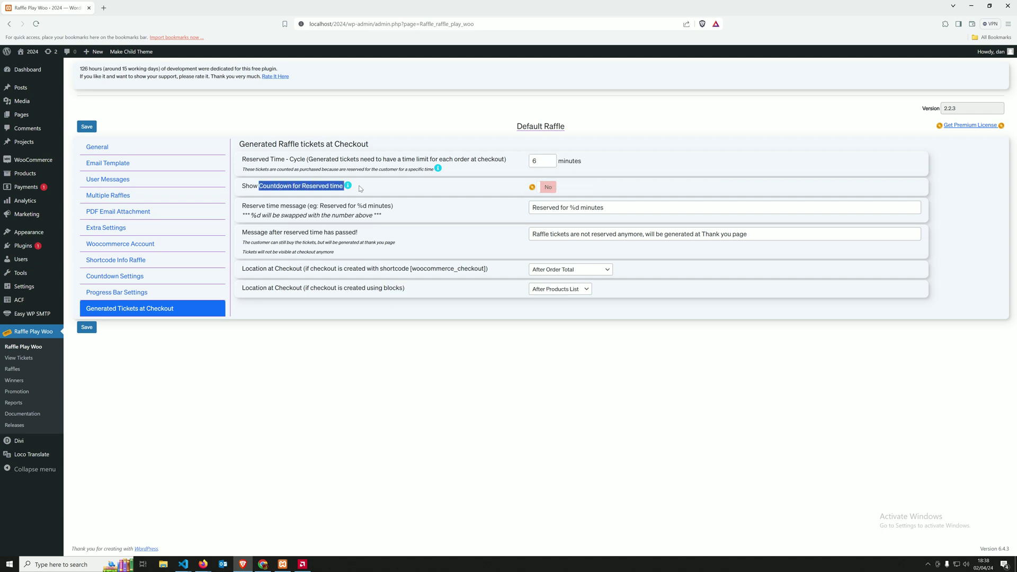
{"action": "left_click", "coordinate": [561, 189]}
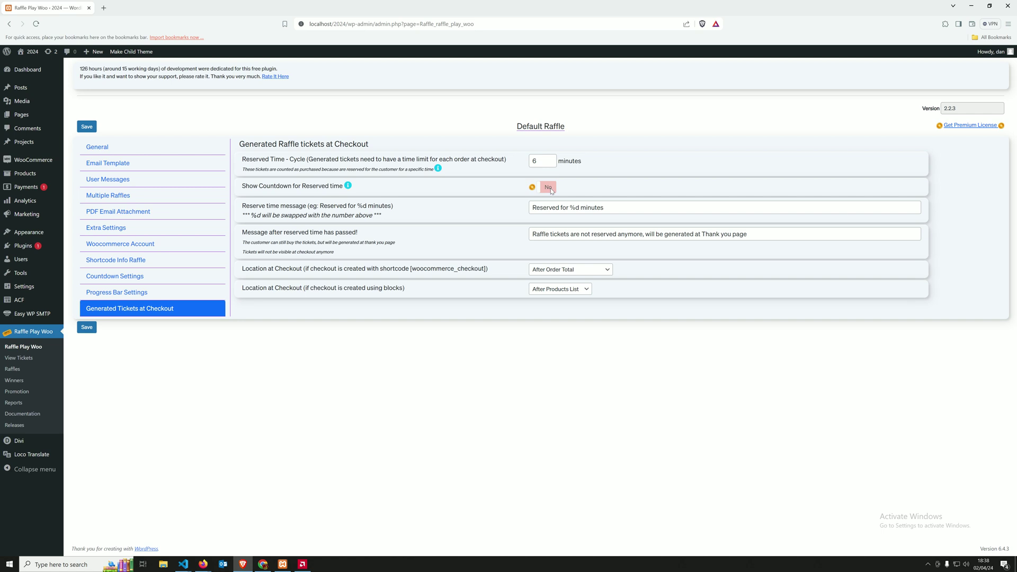
{"action": "left_click", "coordinate": [117, 276]}
{"action": "scroll", "coordinate": [435, 281], "scroll_direction": "down", "scroll_amount": 1}
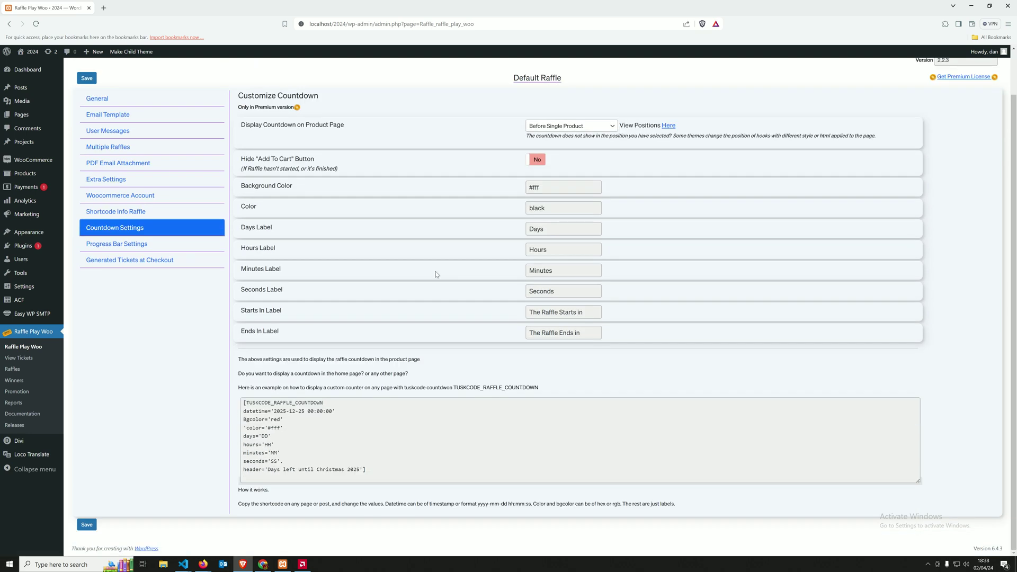
{"action": "scroll", "coordinate": [435, 272], "scroll_direction": "up", "scroll_amount": 1}
{"action": "scroll", "coordinate": [438, 271], "scroll_direction": "up", "scroll_amount": 1}
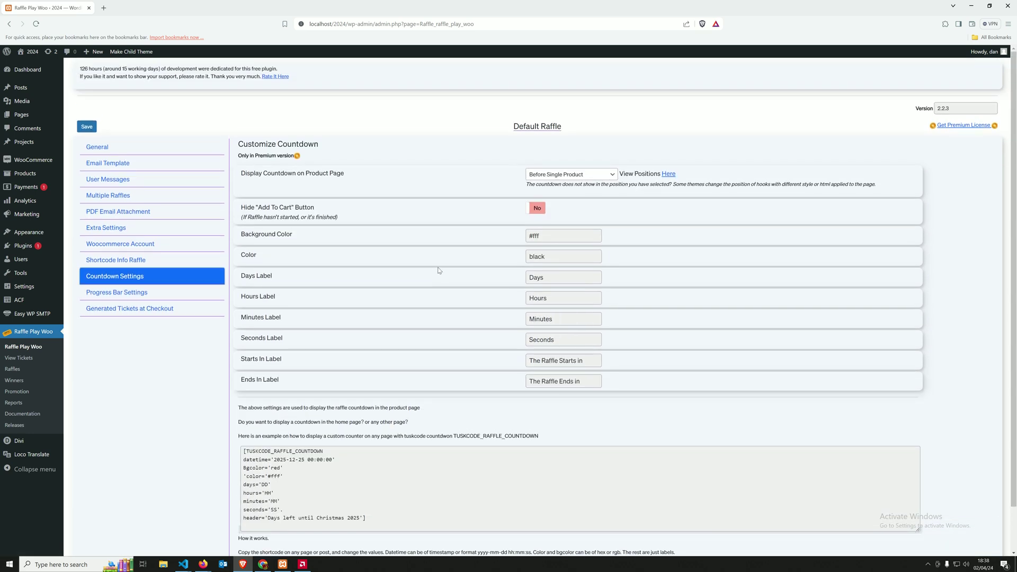
{"action": "scroll", "coordinate": [438, 271], "scroll_direction": "down", "scroll_amount": 1}
{"action": "scroll", "coordinate": [269, 265], "scroll_direction": "down", "scroll_amount": 1}
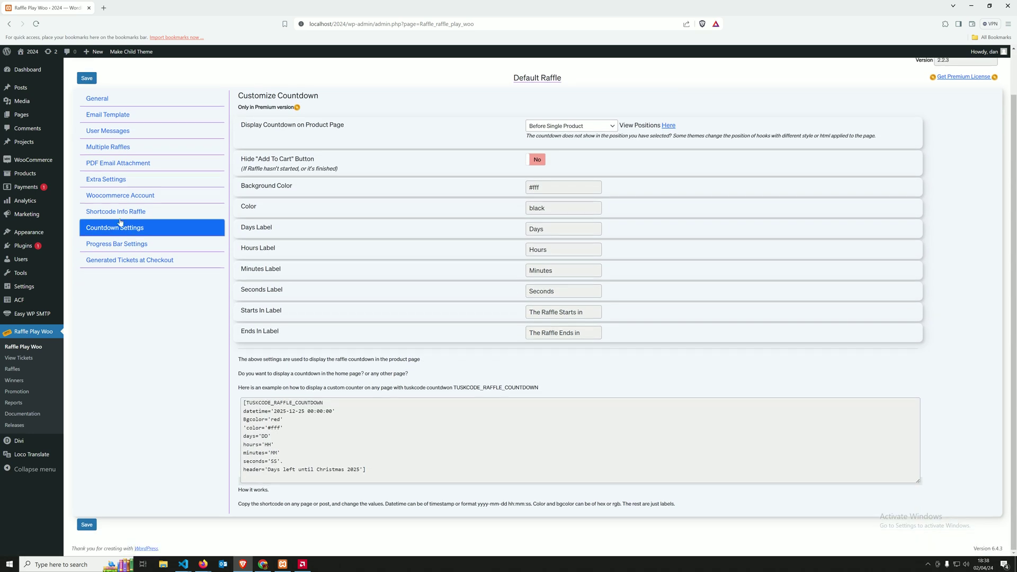
{"action": "left_click", "coordinate": [105, 102]}
{"action": "scroll", "coordinate": [509, 303], "scroll_direction": "down", "scroll_amount": 3}
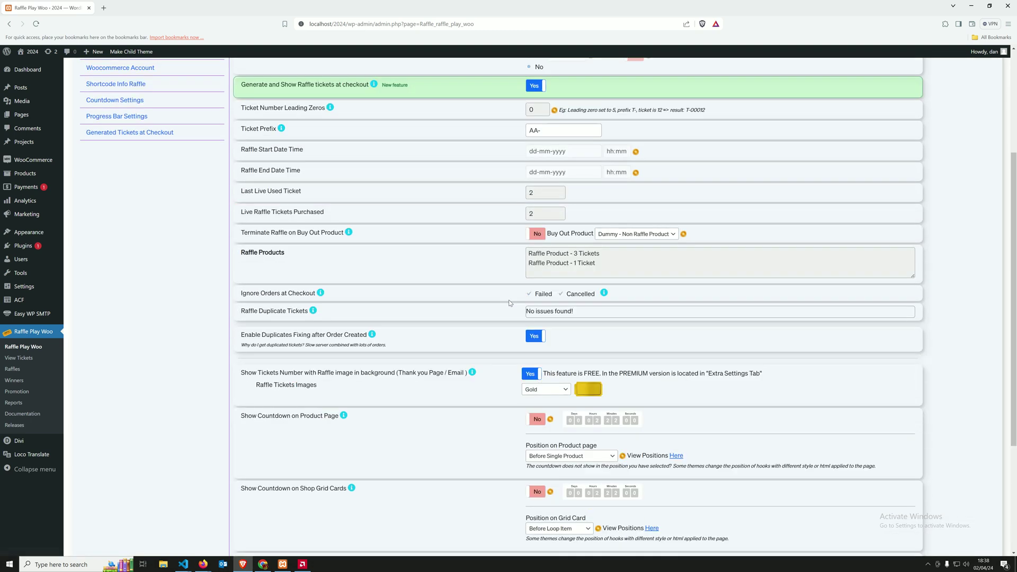
{"action": "scroll", "coordinate": [509, 303], "scroll_direction": "down", "scroll_amount": 3}
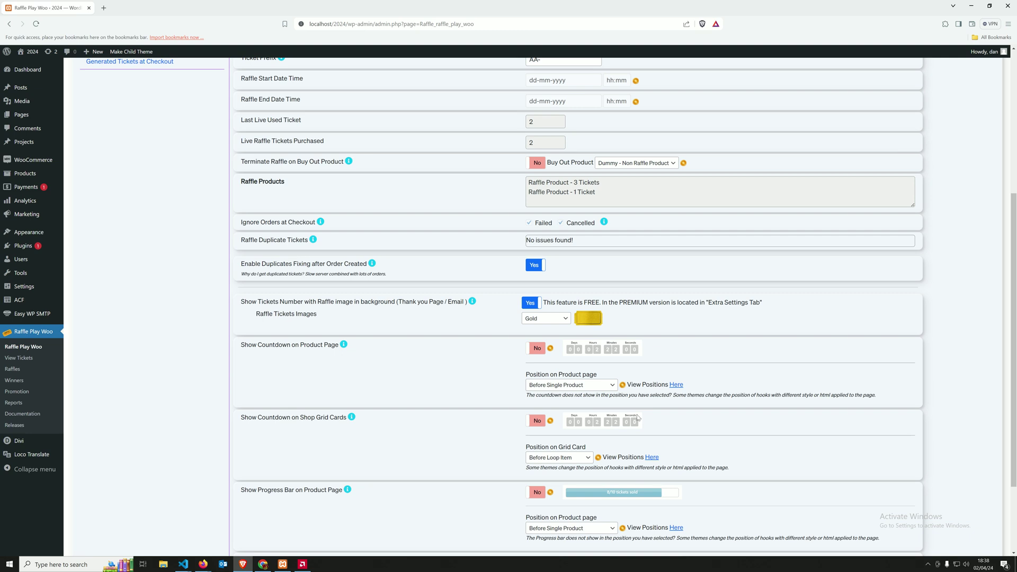
{"action": "scroll", "coordinate": [337, 337], "scroll_direction": "up", "scroll_amount": 10}
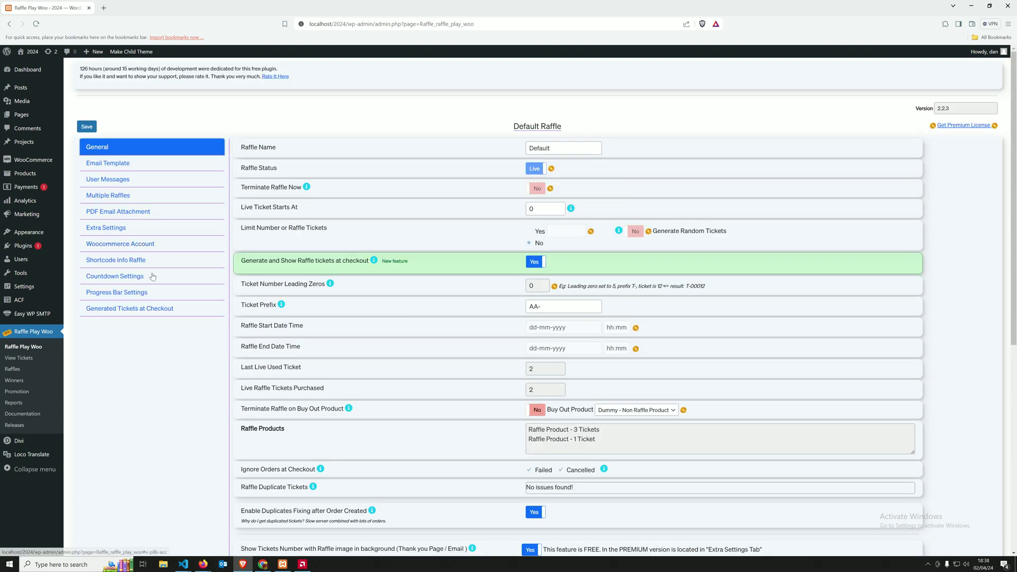
{"action": "left_click", "coordinate": [133, 310]}
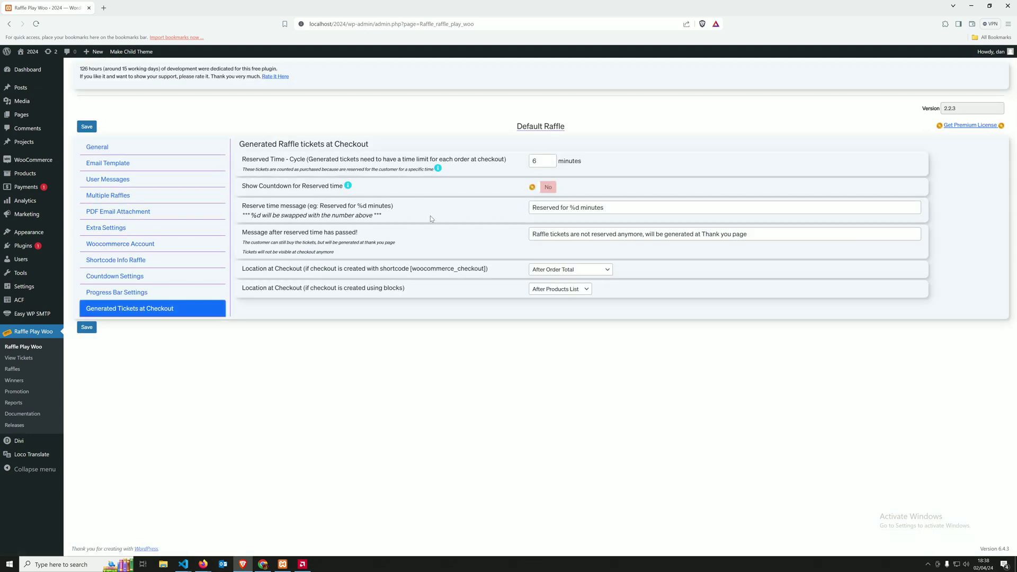
Step: Fix the reserve time message by removing the stray space between % and d
{"action": "left_click_drag", "start_coordinate": [245, 207], "coordinate": [280, 208]}
{"action": "left_click", "coordinate": [583, 209]}
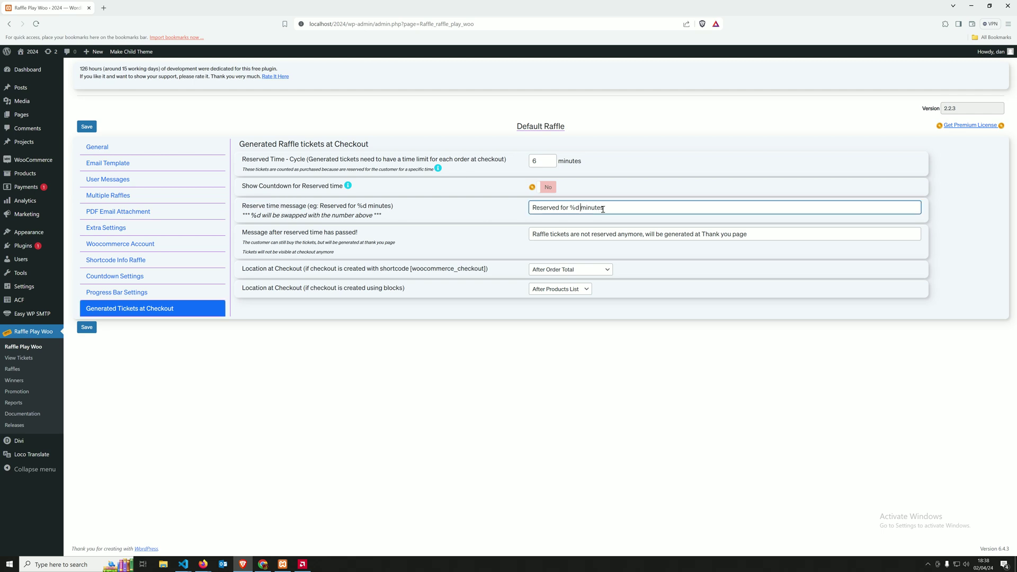
{"action": "double_click", "coordinate": [572, 207]}
{"action": "left_click_drag", "start_coordinate": [573, 208], "coordinate": [568, 207]}
{"action": "left_click", "coordinate": [576, 208]}
{"action": "key", "text": "BackSpace"}
Step: Review the 6-minute reserve time and the message shown after the reservation expires
{"action": "left_click_drag", "start_coordinate": [545, 161], "coordinate": [527, 163]}
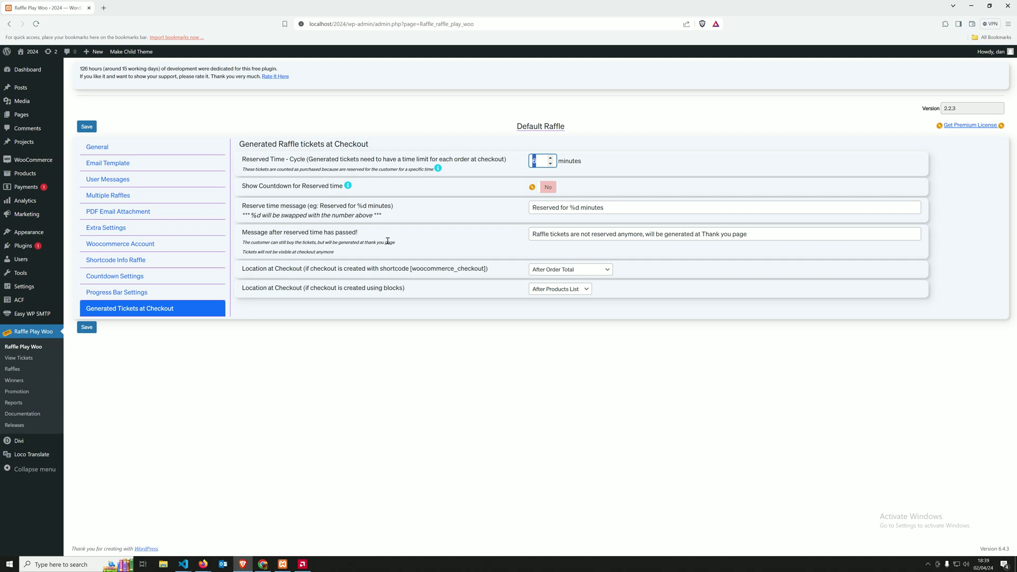
{"action": "left_click_drag", "start_coordinate": [246, 233], "coordinate": [363, 234]}
{"action": "left_click", "coordinate": [509, 252]}
{"action": "left_click_drag", "start_coordinate": [763, 234], "coordinate": [507, 235]}
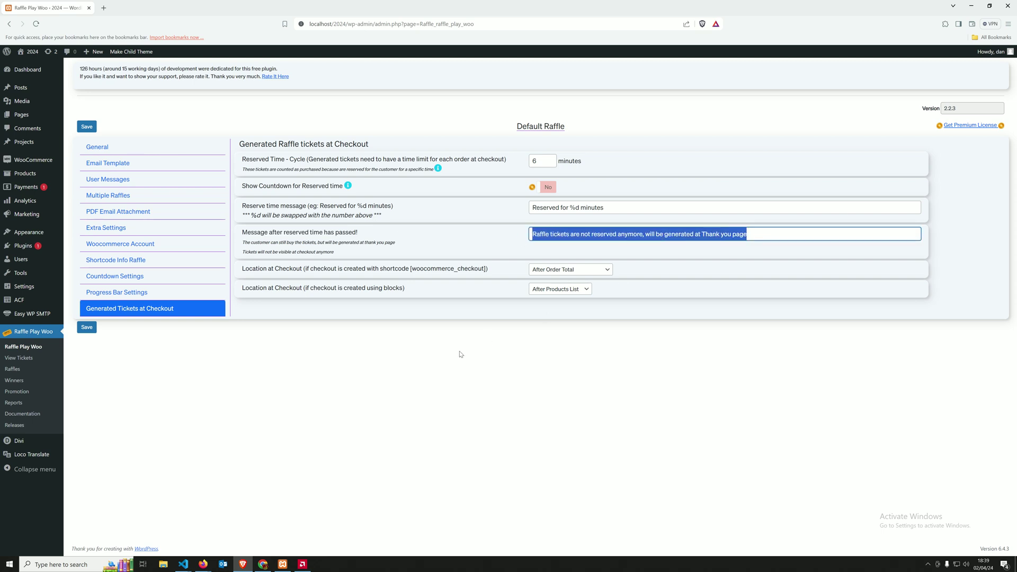
{"action": "left_click", "coordinate": [315, 286]}
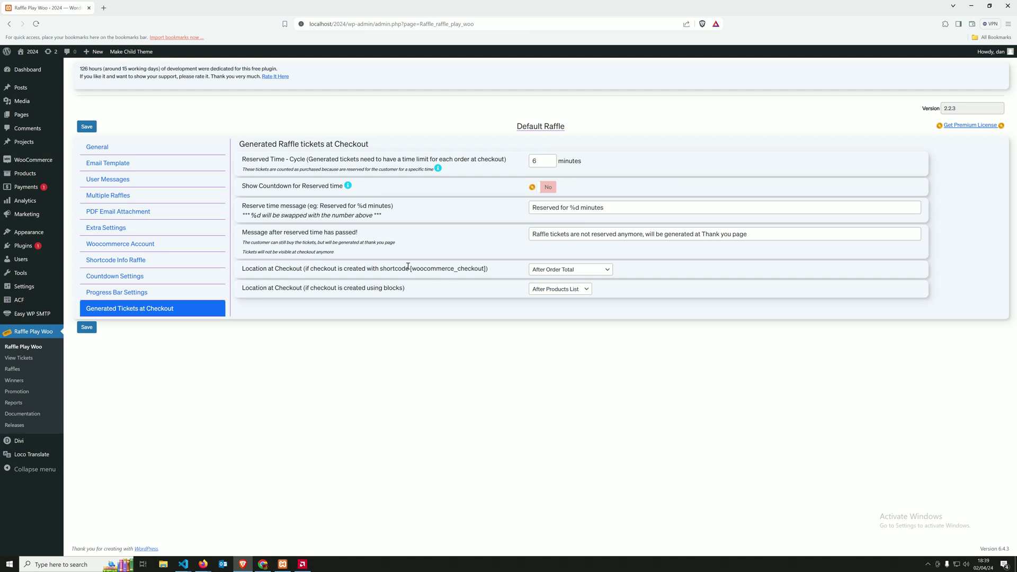
Step: Keep After Order Total for shortcode checkout, set block-checkout location to After Total Section, and save
{"action": "left_click_drag", "start_coordinate": [410, 268], "coordinate": [488, 269]}
{"action": "left_click", "coordinate": [560, 271]}
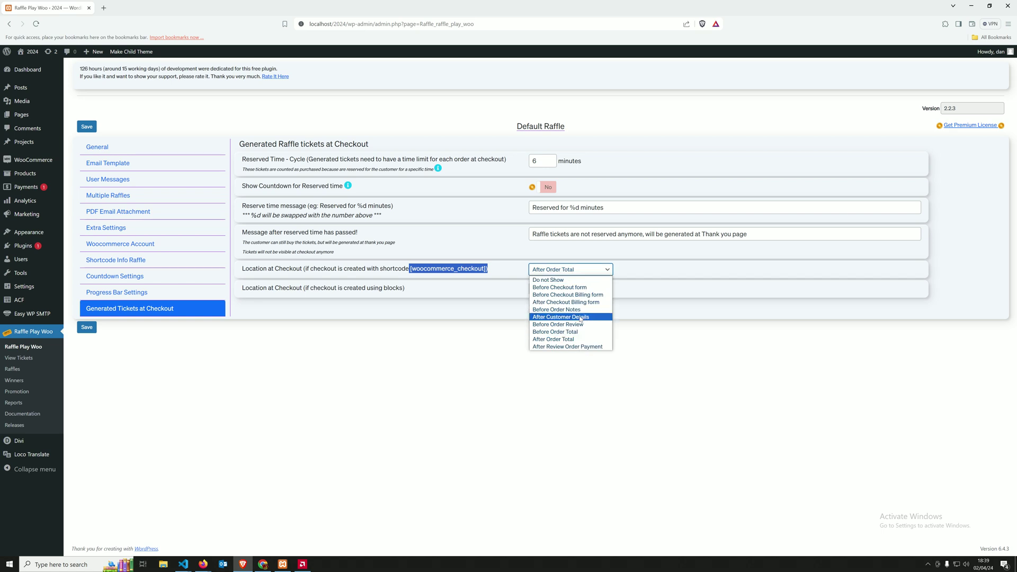
{"action": "left_click", "coordinate": [554, 339]}
{"action": "left_click_drag", "start_coordinate": [303, 288], "coordinate": [348, 297]}
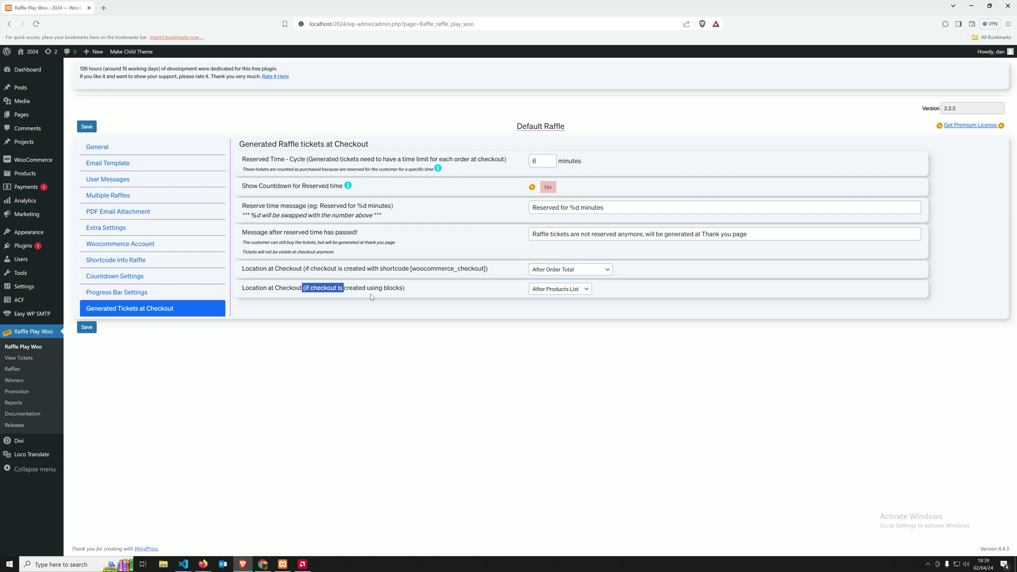
{"action": "left_click", "coordinate": [545, 290]}
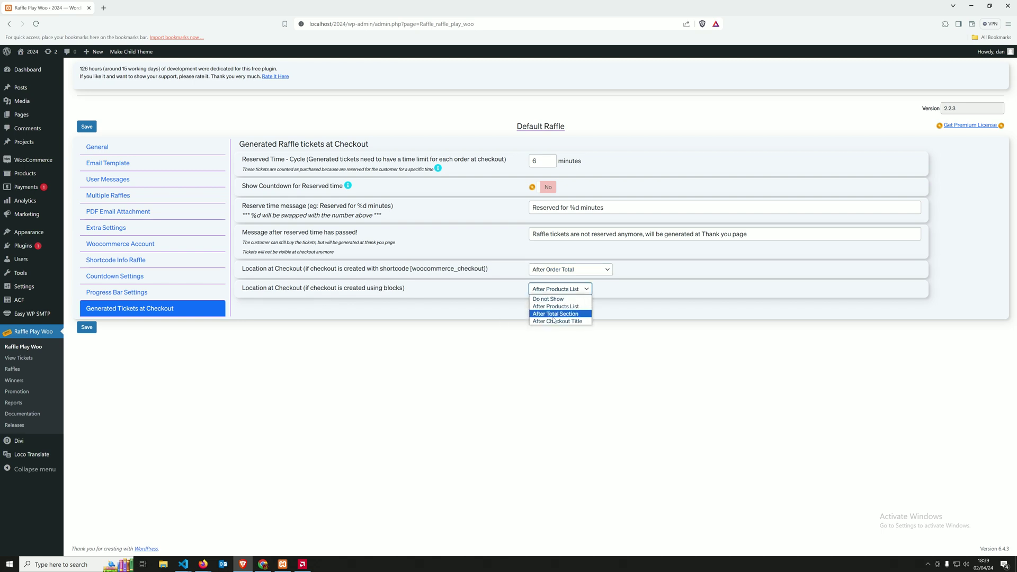
{"action": "left_click", "coordinate": [554, 314]}
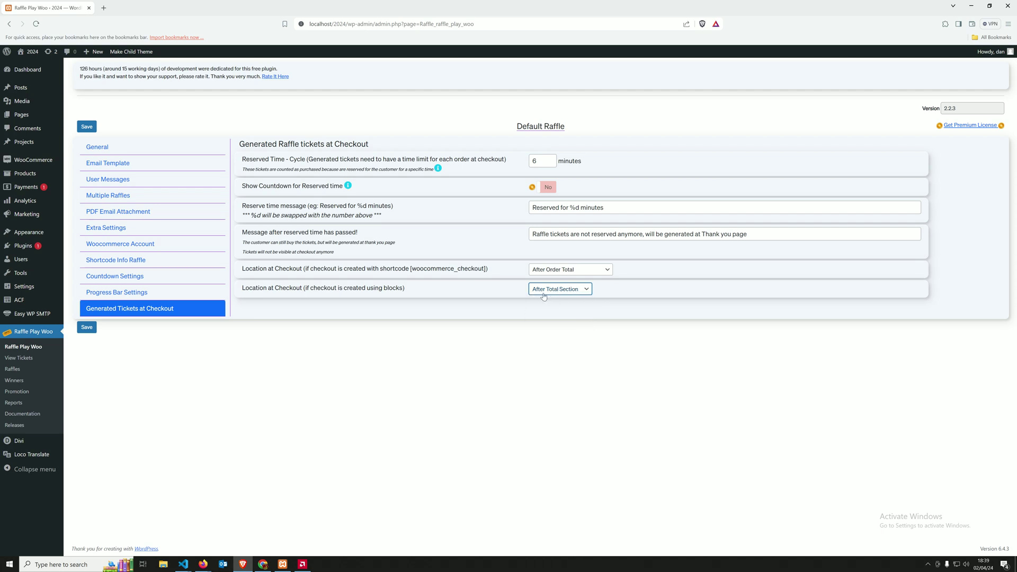
{"action": "left_click", "coordinate": [86, 330]}
Step: Reload the Firefox checkout page to see the new ticket position
{"action": "left_click", "coordinate": [203, 565]}
{"action": "left_click", "coordinate": [236, 530]}
{"action": "left_click", "coordinate": [38, 32]}
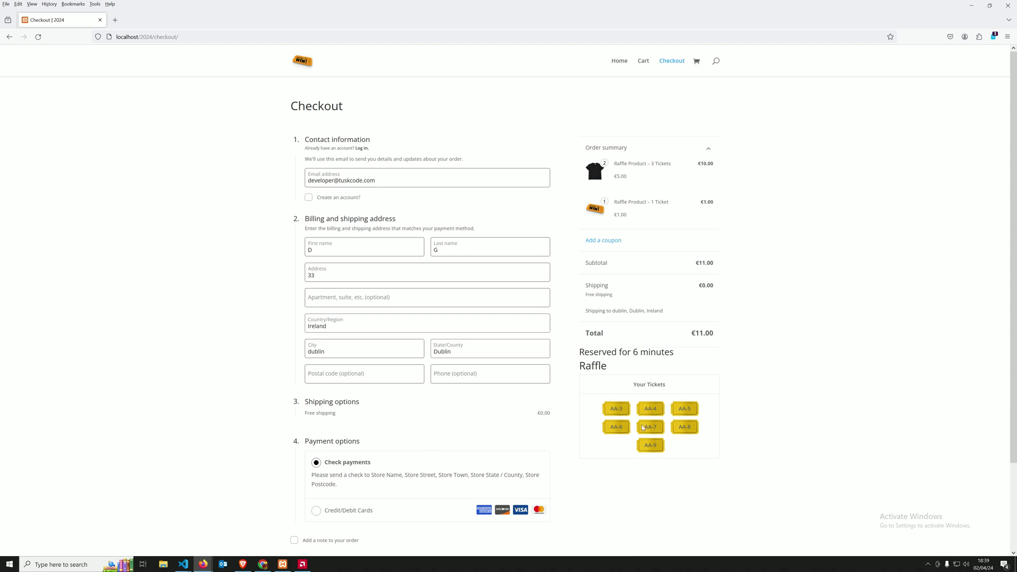
Step: Return to the Raffle Play Woo settings window in Brave
{"action": "left_click", "coordinate": [242, 564]}
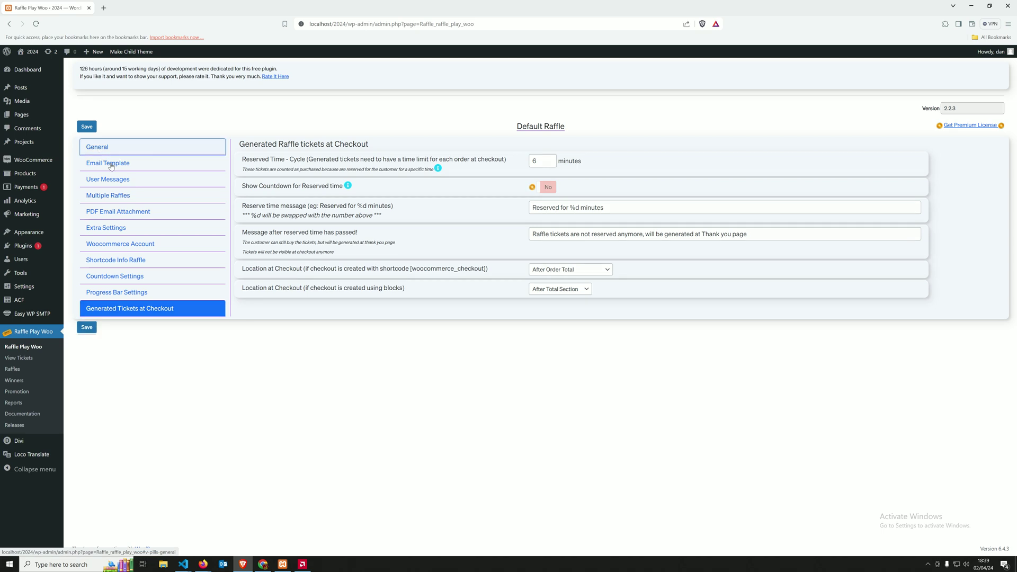
Step: Show the General tab of the Raffle Play Woo settings
{"action": "left_click", "coordinate": [97, 149]}
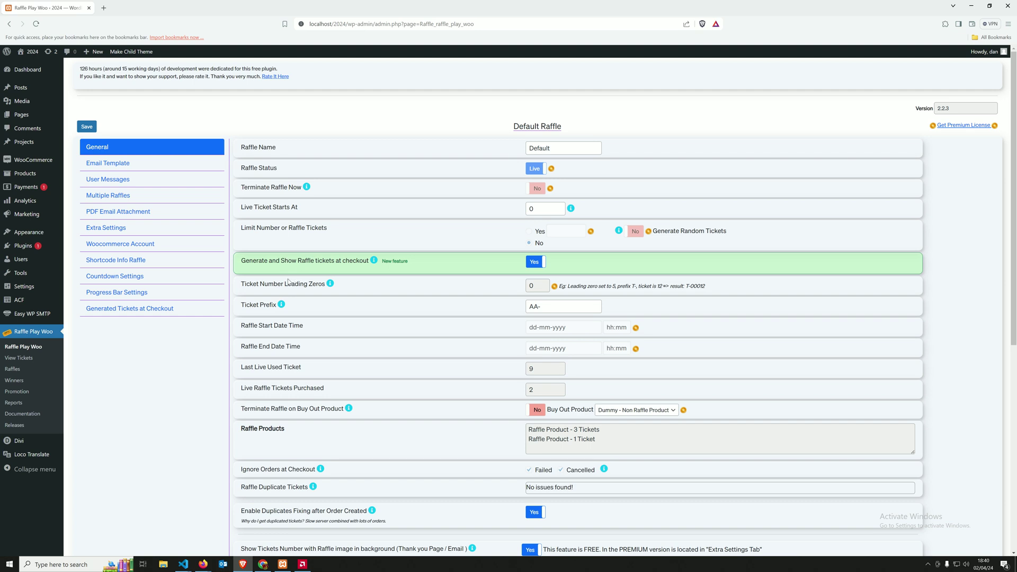
{"action": "left_click", "coordinate": [23, 362]}
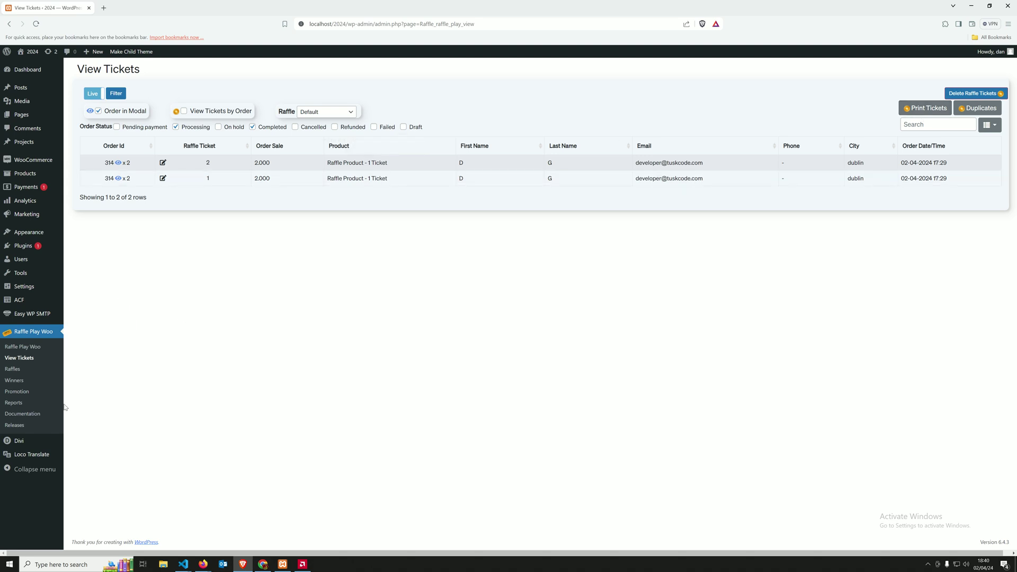
{"action": "left_click", "coordinate": [14, 369]}
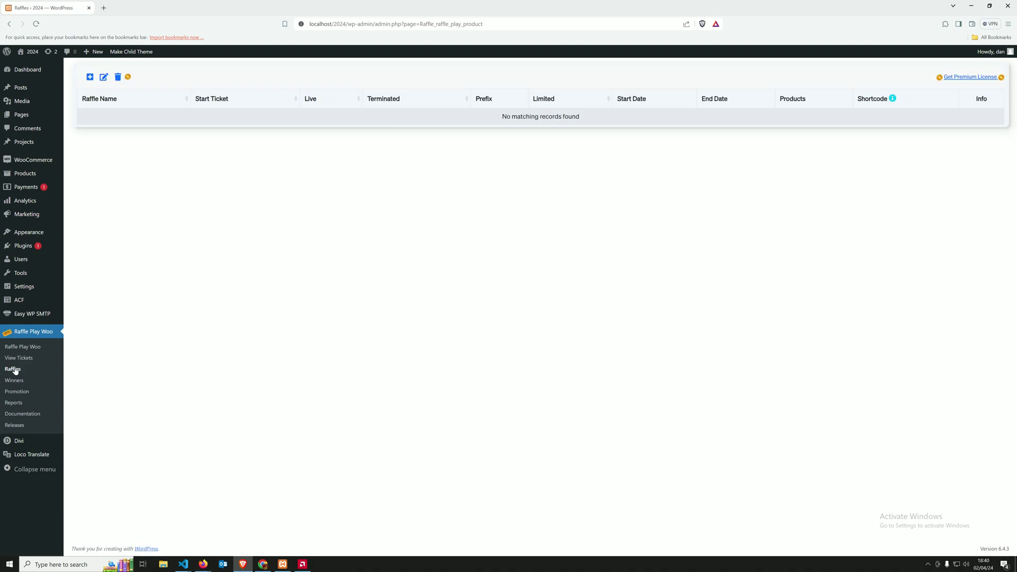
{"action": "left_click", "coordinate": [90, 78]}
{"action": "left_click", "coordinate": [629, 337]}
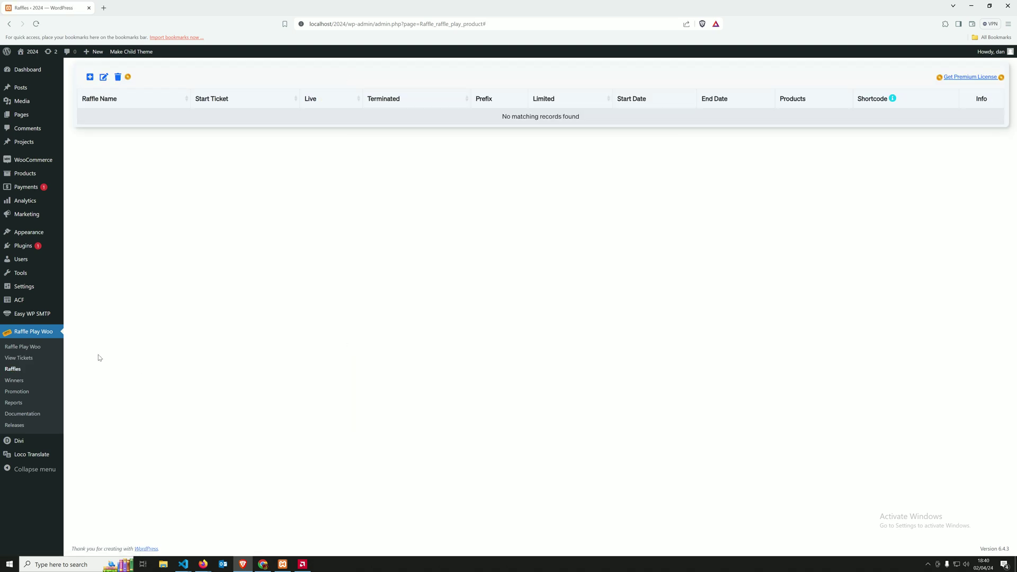
{"action": "left_click", "coordinate": [24, 395]}
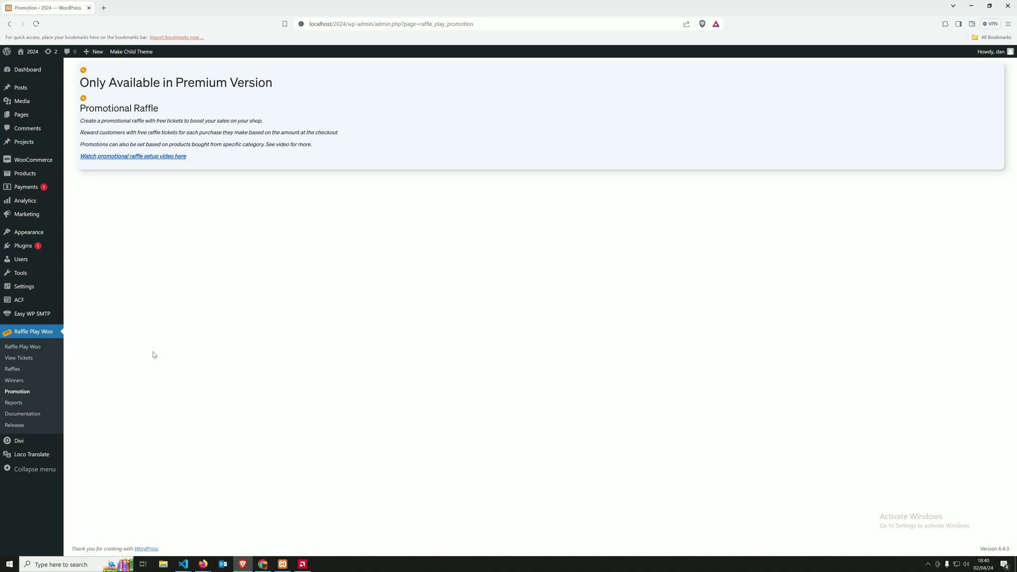
{"action": "left_click", "coordinate": [28, 351]}
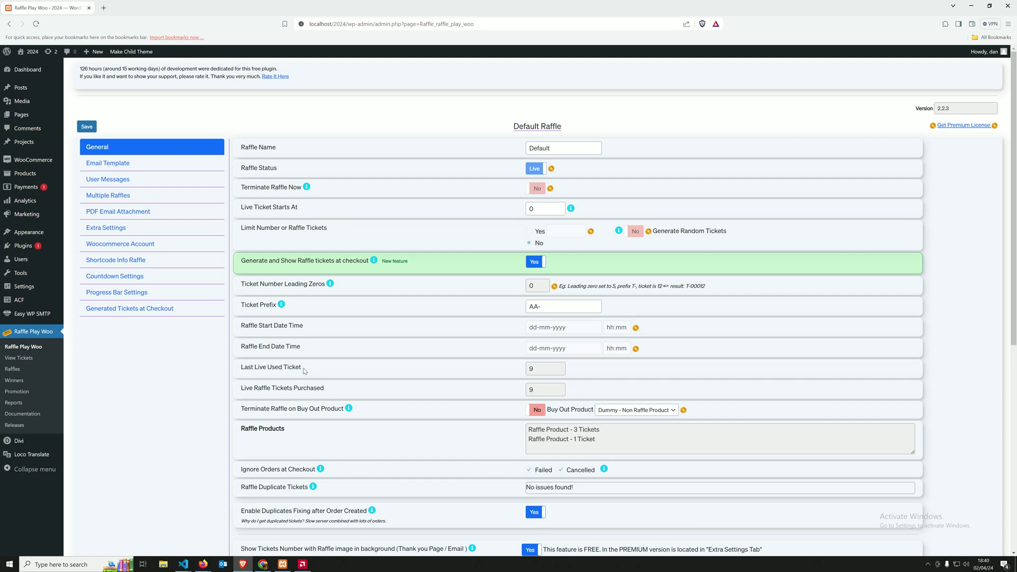
{"action": "scroll", "coordinate": [608, 352], "scroll_direction": "down", "scroll_amount": 3}
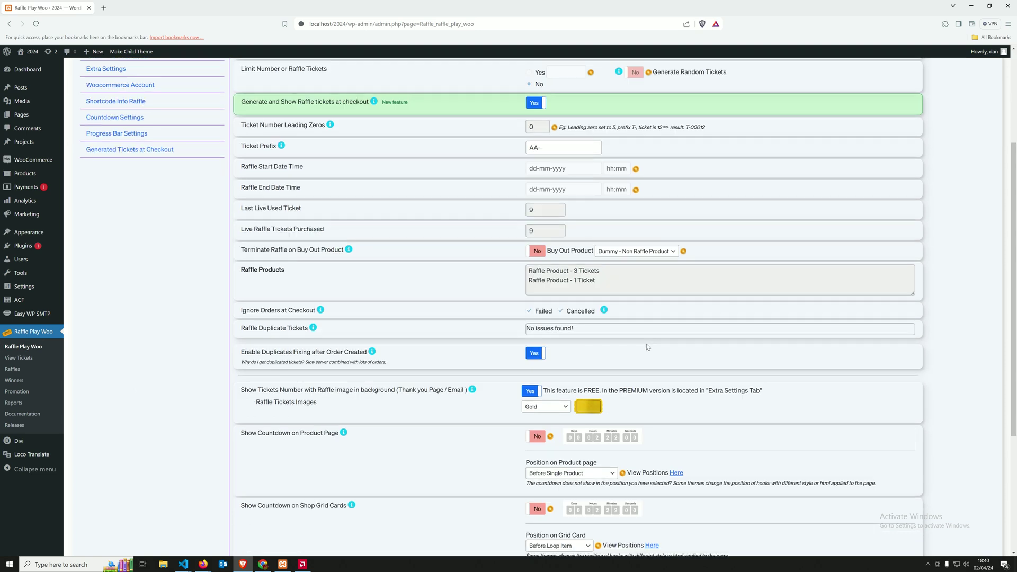
{"action": "scroll", "coordinate": [648, 348], "scroll_direction": "down", "scroll_amount": 2}
{"action": "scroll", "coordinate": [641, 340], "scroll_direction": "up", "scroll_amount": 5}
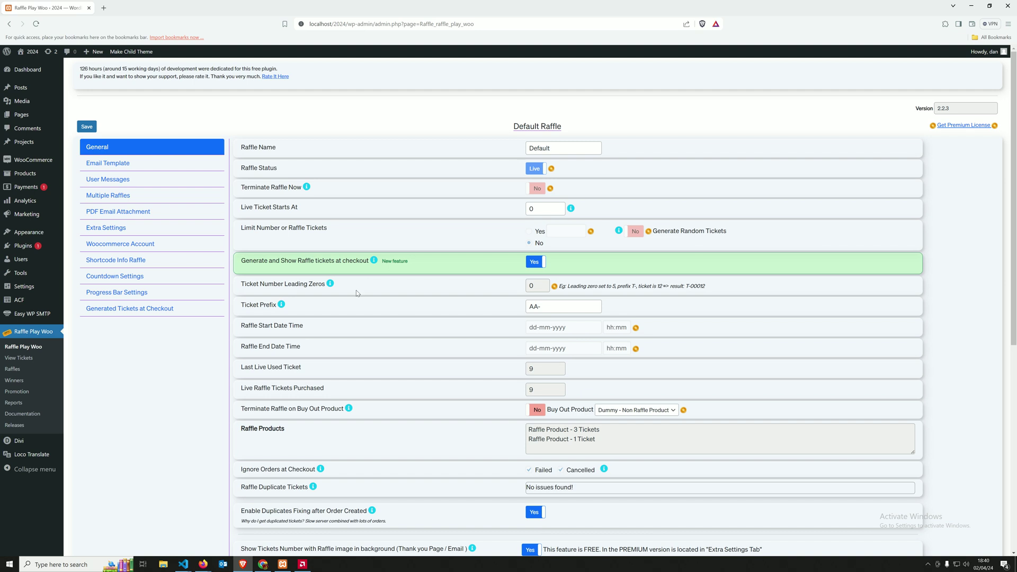
{"action": "left_click", "coordinate": [112, 235]}
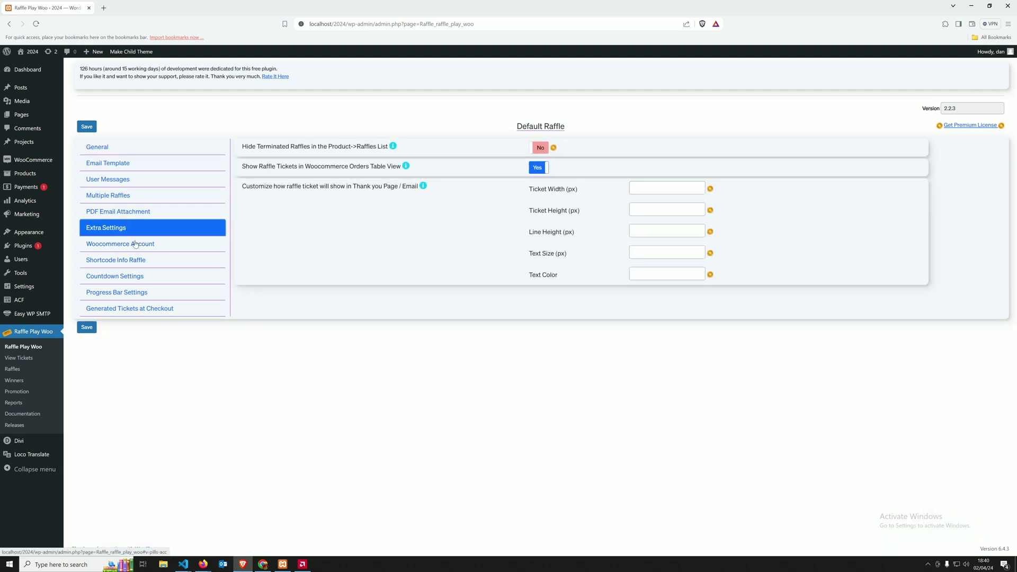
{"action": "left_click", "coordinate": [99, 153]}
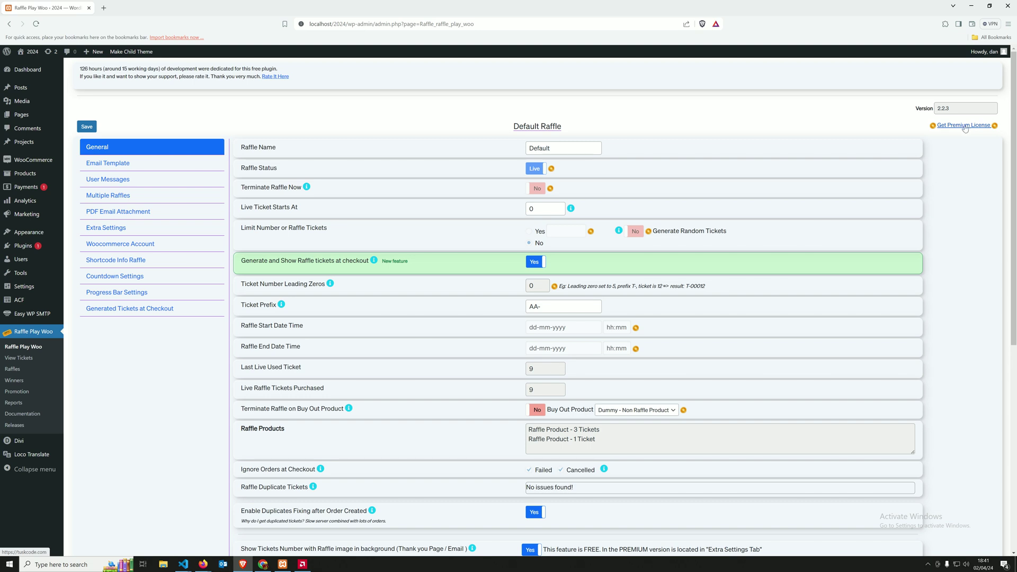
Step: Open the Get Premium License page on tuskcode.com and scroll to the pricing table
{"action": "left_click", "coordinate": [965, 127]}
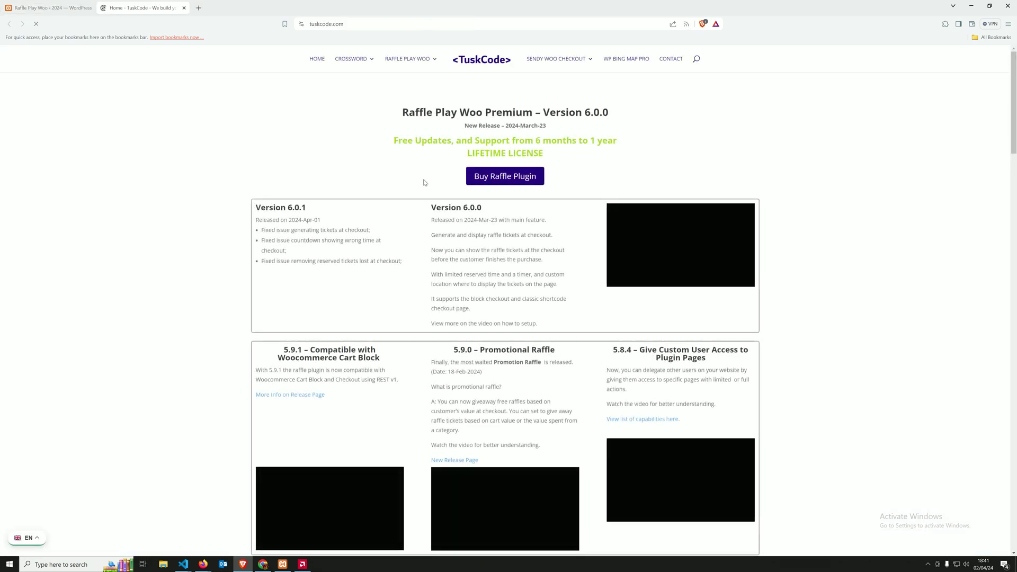
{"action": "scroll", "coordinate": [489, 248], "scroll_direction": "down", "scroll_amount": 8}
{"action": "scroll", "coordinate": [489, 248], "scroll_direction": "down", "scroll_amount": 10}
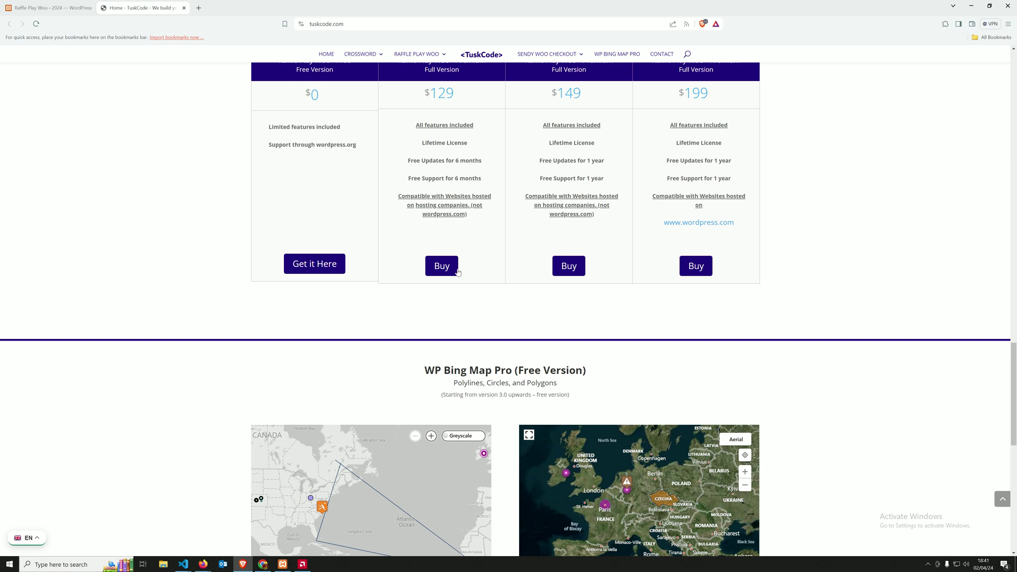
{"action": "scroll", "coordinate": [464, 255], "scroll_direction": "up", "scroll_amount": 1}
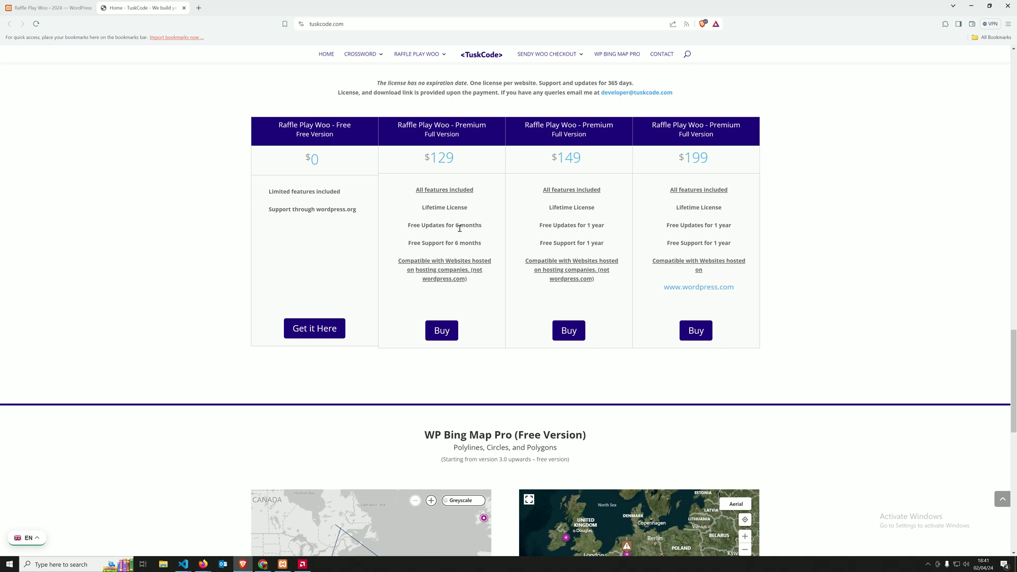
Step: Compare the $129, $149 and $199 plans' update period, hosting note and WordPress.com support
{"action": "left_click_drag", "start_coordinate": [409, 227], "coordinate": [466, 227]}
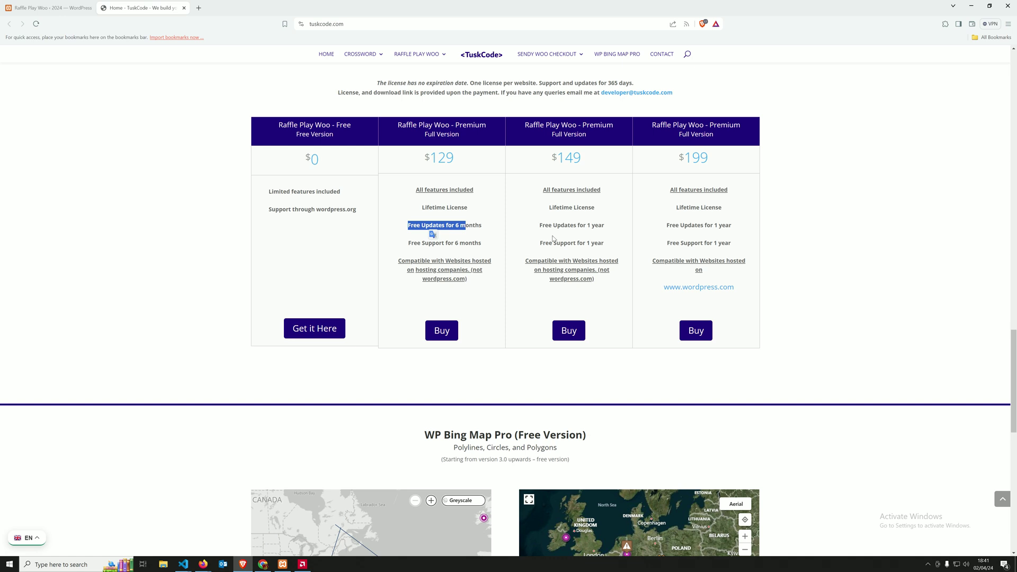
{"action": "left_click", "coordinate": [565, 222]}
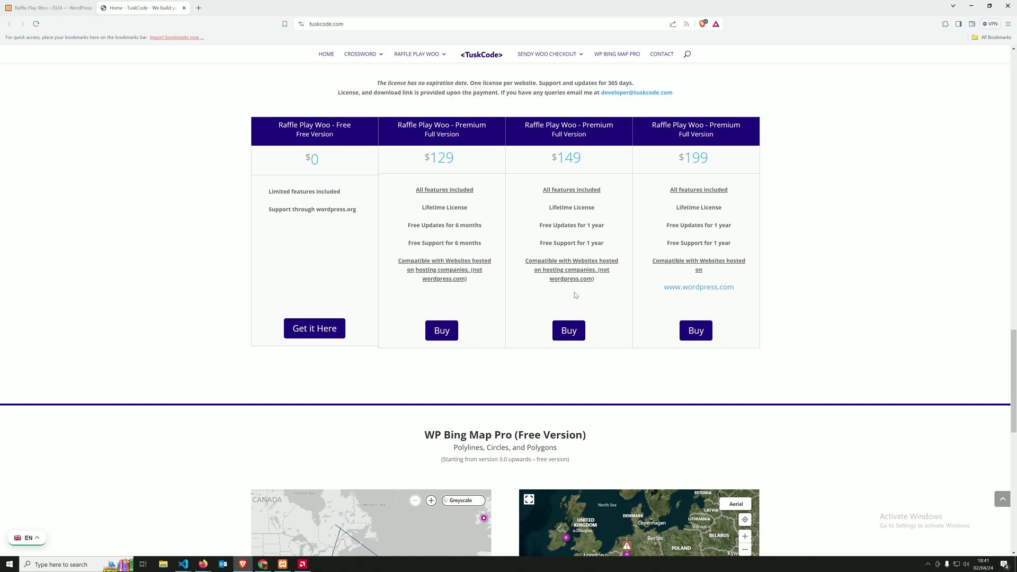
{"action": "left_click_drag", "start_coordinate": [602, 283], "coordinate": [528, 242]}
{"action": "left_click", "coordinate": [528, 242]}
{"action": "left_click_drag", "start_coordinate": [745, 292], "coordinate": [661, 285]}
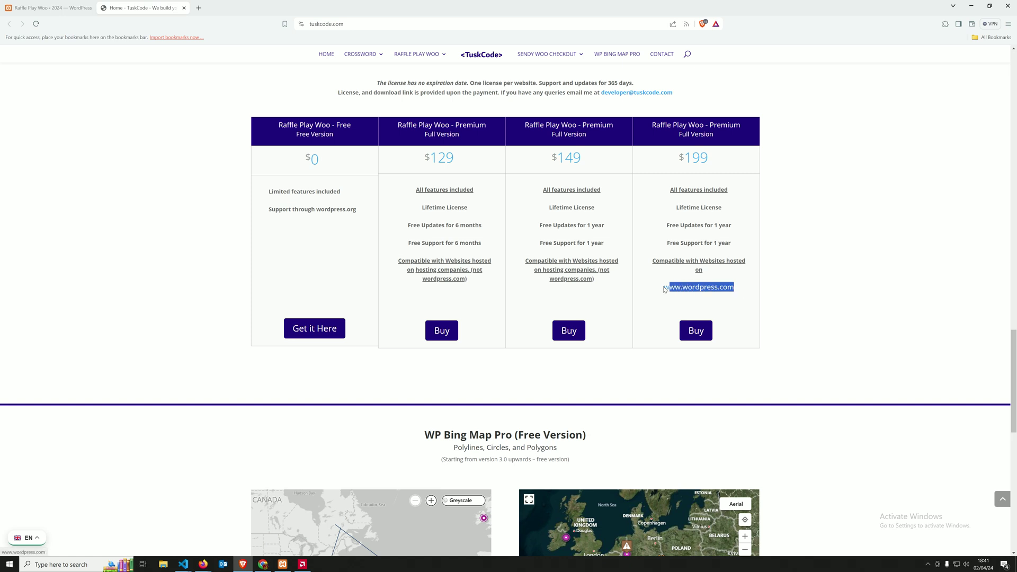
{"action": "left_click", "coordinate": [661, 275]}
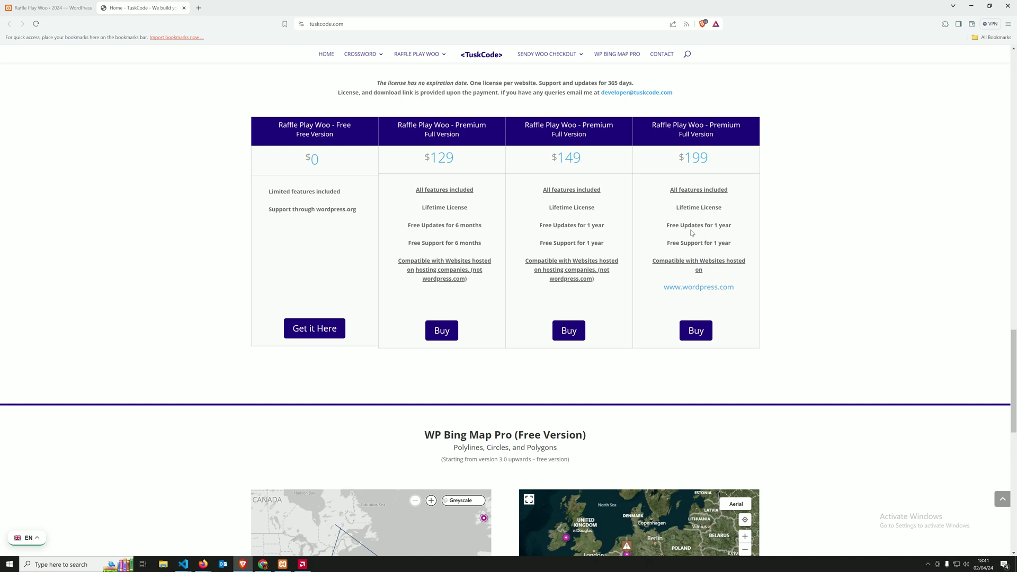
Step: Scroll through the tuskcode.com pricing page, then return to the WordPress Raffle Play Woo tab
{"action": "scroll", "coordinate": [684, 241], "scroll_direction": "down", "scroll_amount": 10}
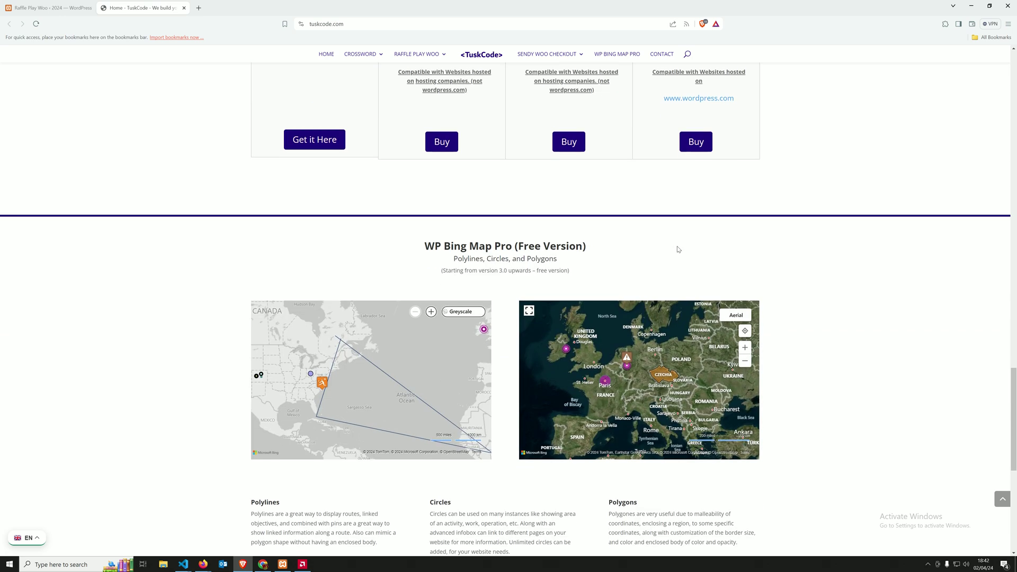
{"action": "scroll", "coordinate": [678, 248], "scroll_direction": "up", "scroll_amount": 3}
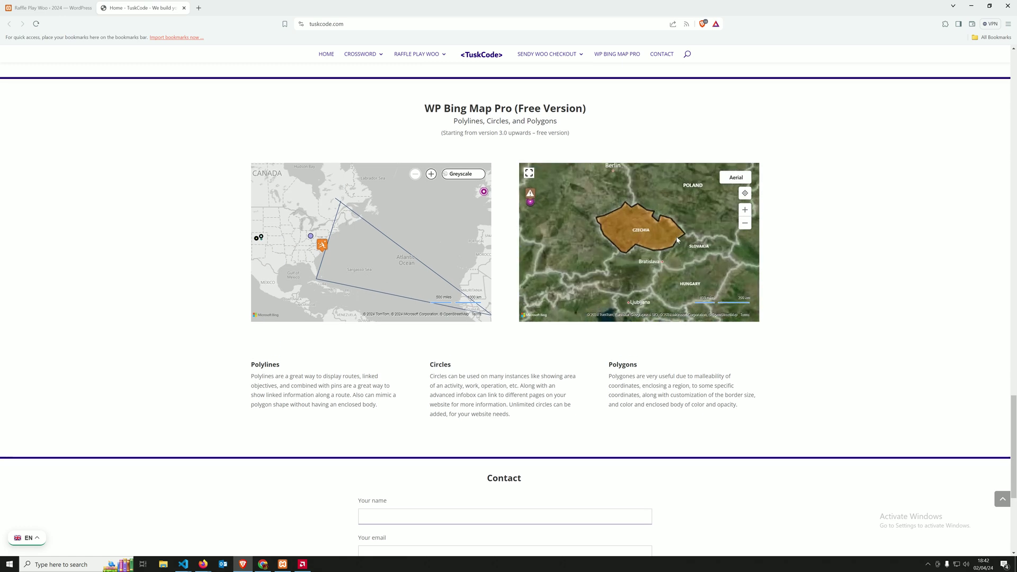
{"action": "scroll", "coordinate": [836, 229], "scroll_direction": "up", "scroll_amount": 5}
{"action": "scroll", "coordinate": [832, 226], "scroll_direction": "up", "scroll_amount": 7}
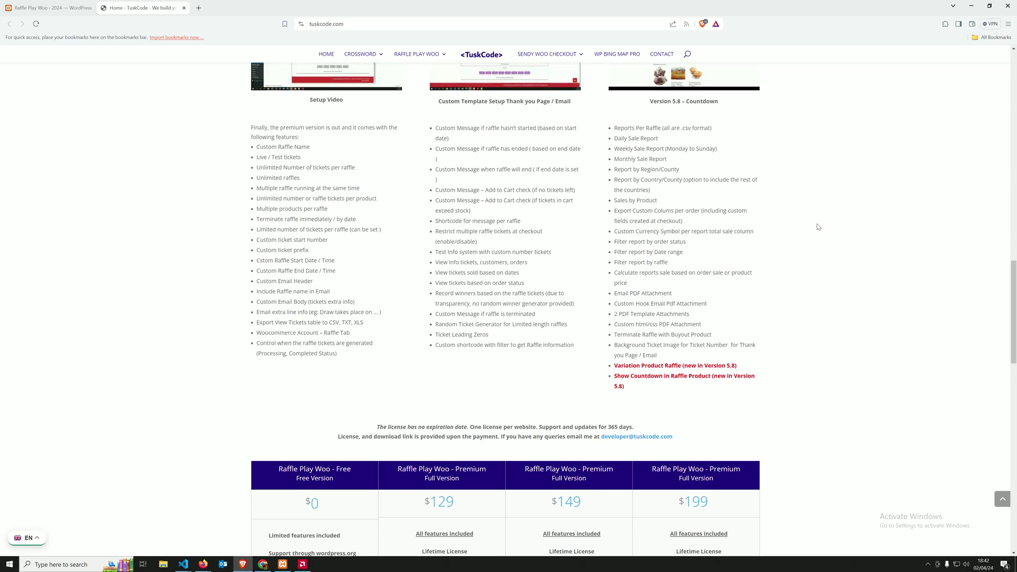
{"action": "scroll", "coordinate": [800, 231], "scroll_direction": "down", "scroll_amount": 4}
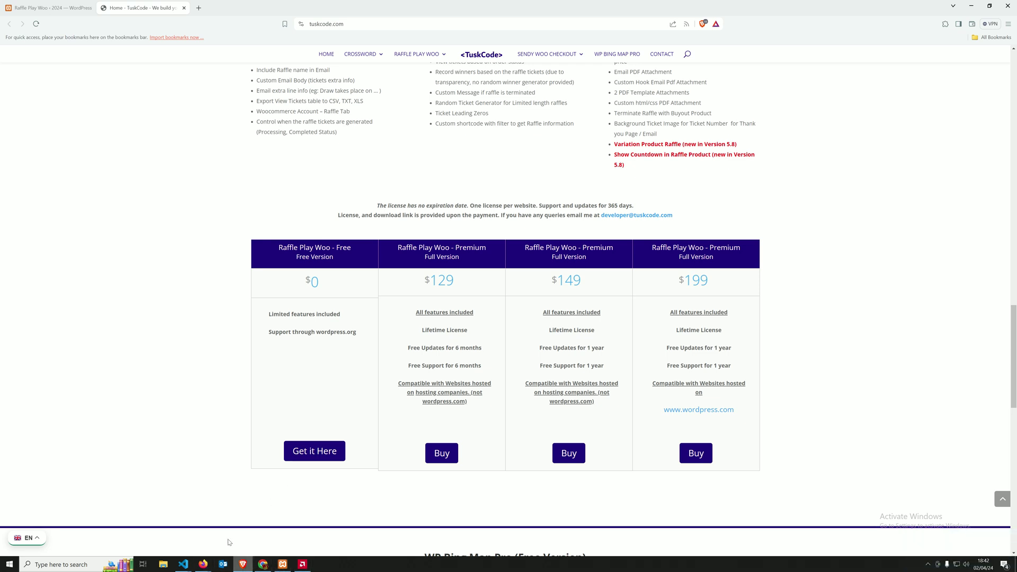
{"action": "left_click", "coordinate": [33, 10]}
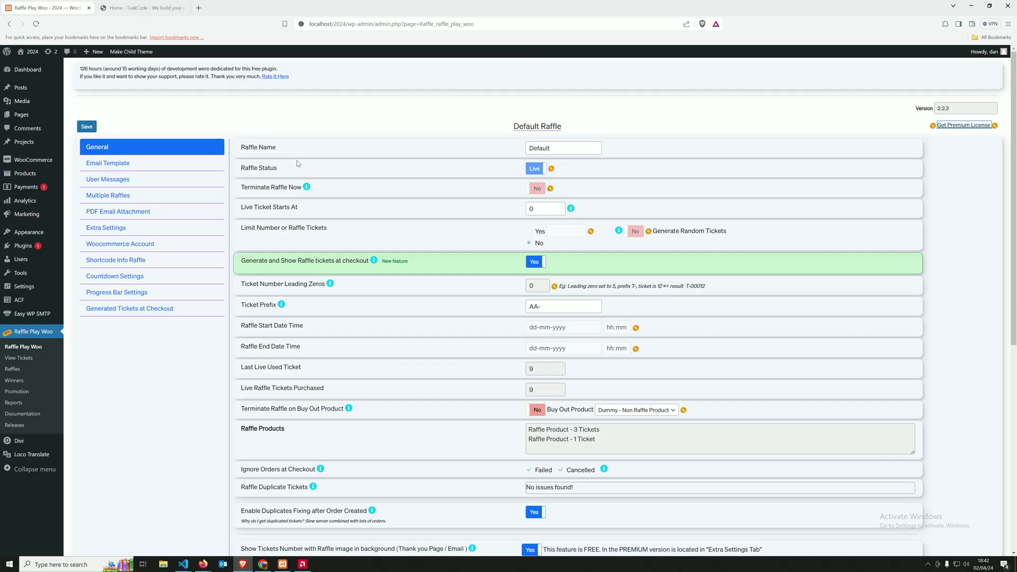